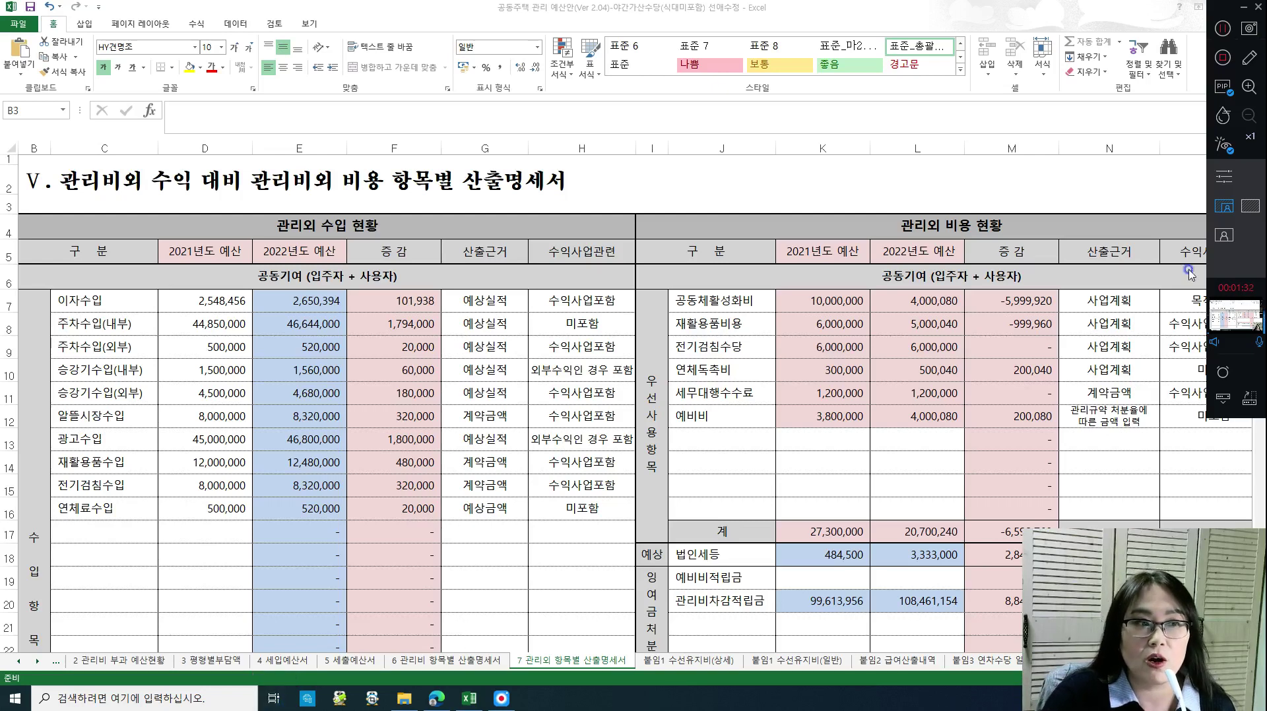
- Handwrite 입주자 with the red pen across the header area of the 관리외 비용 현황 table
{"action": "left_click", "coordinate": [1249, 58]}
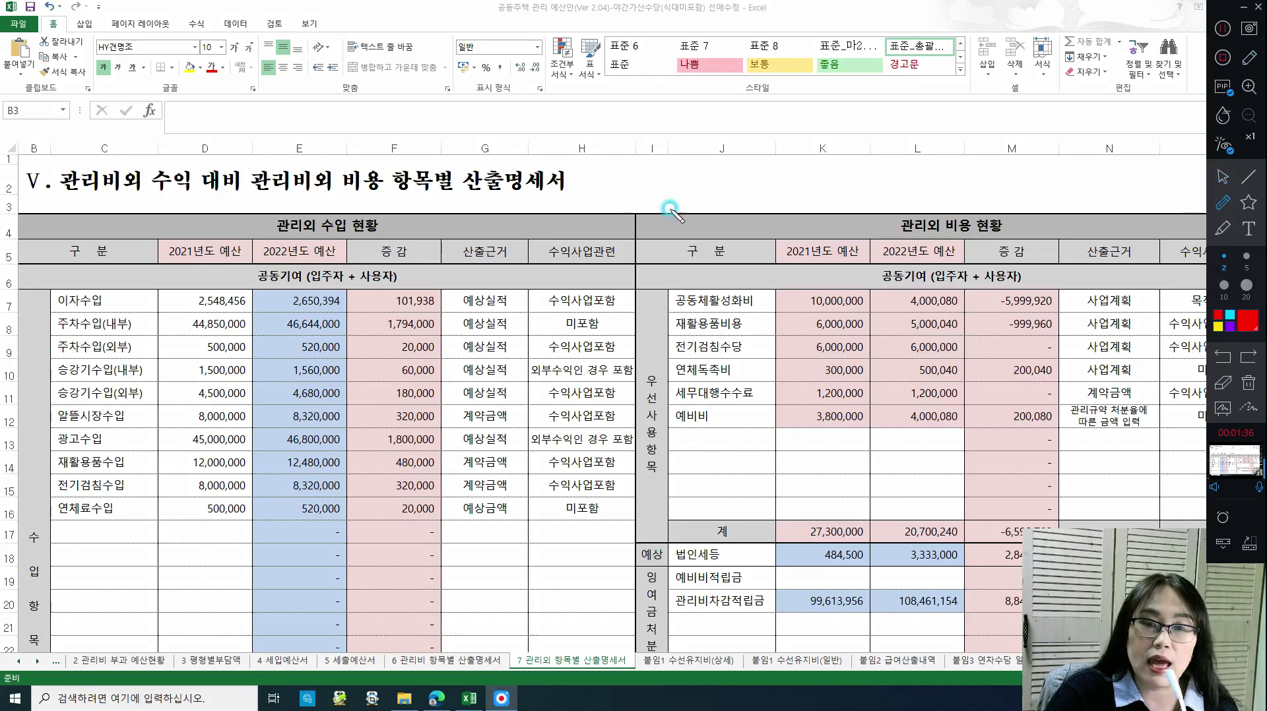
{"action": "mouse_move", "coordinate": [620, 195]}
{"action": "left_mouse_down"}
{"action": "mouse_move", "coordinate": [597, 157]}
{"action": "mouse_move", "coordinate": [623, 191]}
{"action": "mouse_move", "coordinate": [610, 158]}
{"action": "left_mouse_up"}
{"action": "left_click_drag", "start_coordinate": [665, 155], "coordinate": [657, 236]}
{"action": "mouse_move", "coordinate": [617, 232]}
{"action": "left_mouse_down"}
{"action": "mouse_move", "coordinate": [614, 277]}
{"action": "mouse_move", "coordinate": [673, 280]}
{"action": "left_mouse_up"}
{"action": "left_click_drag", "start_coordinate": [660, 230], "coordinate": [663, 267]}
{"action": "mouse_move", "coordinate": [687, 192]}
{"action": "left_mouse_down"}
{"action": "mouse_move", "coordinate": [729, 188]}
{"action": "mouse_move", "coordinate": [723, 225]}
{"action": "left_mouse_up"}
{"action": "left_click_drag", "start_coordinate": [749, 195], "coordinate": [777, 219]}
{"action": "mouse_move", "coordinate": [702, 234]}
{"action": "left_mouse_down"}
{"action": "mouse_move", "coordinate": [846, 230]}
{"action": "mouse_move", "coordinate": [772, 266]}
{"action": "left_mouse_up"}
{"action": "mouse_move", "coordinate": [826, 191]}
{"action": "left_mouse_down"}
{"action": "mouse_move", "coordinate": [862, 188]}
{"action": "mouse_move", "coordinate": [843, 260]}
{"action": "left_mouse_up"}
{"action": "left_click_drag", "start_coordinate": [910, 195], "coordinate": [909, 270]}
{"action": "left_click_drag", "start_coordinate": [914, 227], "coordinate": [950, 227]}
- Handwrite "= 소유자" in red below 입주자, over the expense table's rows
{"action": "mouse_move", "coordinate": [668, 363]}
{"action": "left_mouse_down"}
{"action": "mouse_move", "coordinate": [732, 360]}
{"action": "mouse_move", "coordinate": [752, 376]}
{"action": "left_mouse_up"}
{"action": "left_click_drag", "start_coordinate": [785, 331], "coordinate": [752, 390]}
{"action": "mouse_move", "coordinate": [766, 356]}
{"action": "left_mouse_down"}
{"action": "mouse_move", "coordinate": [856, 366]}
{"action": "mouse_move", "coordinate": [795, 448]}
{"action": "left_mouse_up"}
{"action": "left_click_drag", "start_coordinate": [772, 462], "coordinate": [846, 429]}
{"action": "mouse_move", "coordinate": [900, 346]}
{"action": "left_mouse_down"}
{"action": "mouse_move", "coordinate": [874, 370]}
{"action": "mouse_move", "coordinate": [917, 373]}
{"action": "mouse_move", "coordinate": [900, 350]}
{"action": "left_mouse_up"}
{"action": "mouse_move", "coordinate": [868, 401]}
{"action": "left_mouse_down"}
{"action": "mouse_move", "coordinate": [957, 395]}
{"action": "mouse_move", "coordinate": [905, 456]}
{"action": "left_mouse_up"}
{"action": "left_click_drag", "start_coordinate": [942, 404], "coordinate": [932, 451]}
{"action": "mouse_move", "coordinate": [956, 372]}
{"action": "left_mouse_down"}
{"action": "mouse_move", "coordinate": [975, 368]}
{"action": "mouse_move", "coordinate": [957, 435]}
{"action": "left_mouse_up"}
{"action": "left_click_drag", "start_coordinate": [968, 402], "coordinate": [986, 432]}
{"action": "mouse_move", "coordinate": [1012, 350]}
{"action": "left_mouse_down"}
{"action": "mouse_move", "coordinate": [1019, 443]}
{"action": "mouse_move", "coordinate": [1062, 413]}
{"action": "left_mouse_up"}
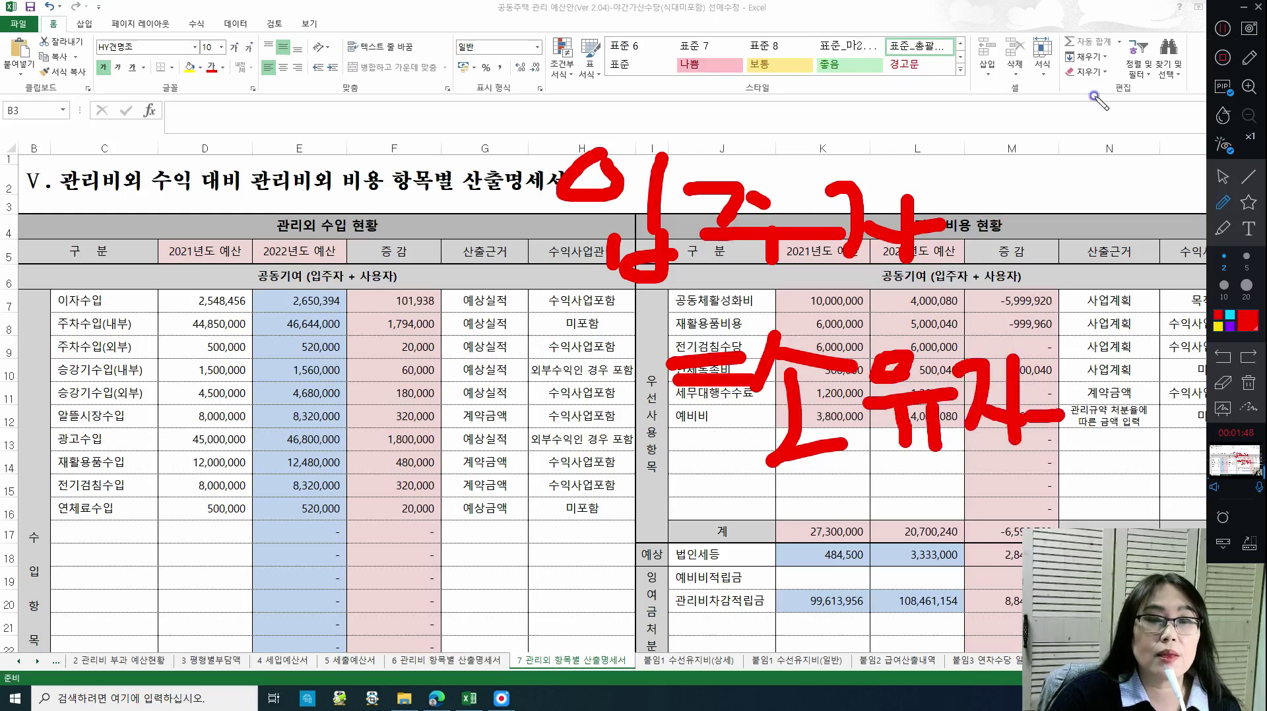
- Handwrite a boxed 등 beside 입주자, and clear all the pen annotations
{"action": "mouse_move", "coordinate": [1042, 141]}
{"action": "left_mouse_down"}
{"action": "mouse_move", "coordinate": [1089, 141]}
{"action": "mouse_move", "coordinate": [1117, 181]}
{"action": "left_mouse_up"}
{"action": "mouse_move", "coordinate": [1089, 202]}
{"action": "left_mouse_down"}
{"action": "mouse_move", "coordinate": [1075, 228]}
{"action": "mouse_move", "coordinate": [1109, 218]}
{"action": "left_mouse_up"}
{"action": "mouse_move", "coordinate": [1125, 224]}
{"action": "left_mouse_down"}
{"action": "mouse_move", "coordinate": [1121, 254]}
{"action": "mouse_move", "coordinate": [1095, 106]}
{"action": "mouse_move", "coordinate": [1117, 253]}
{"action": "left_mouse_up"}
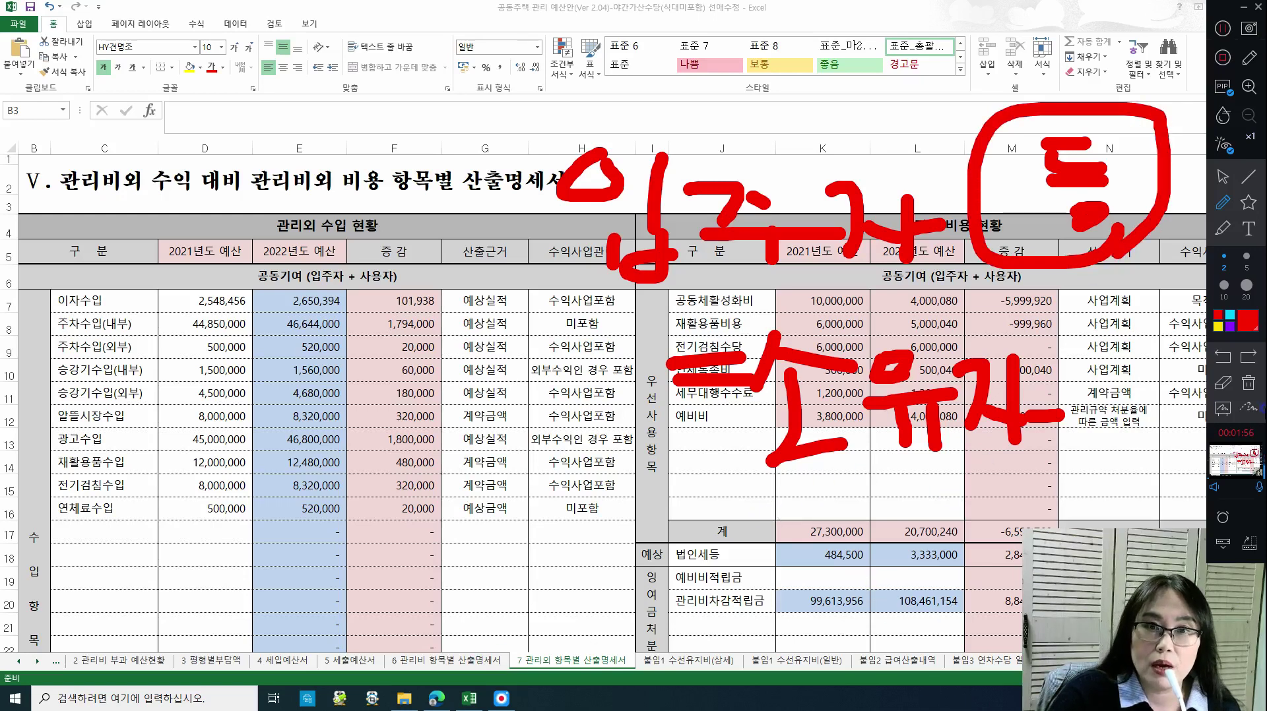
{"action": "left_click", "coordinate": [1248, 385]}
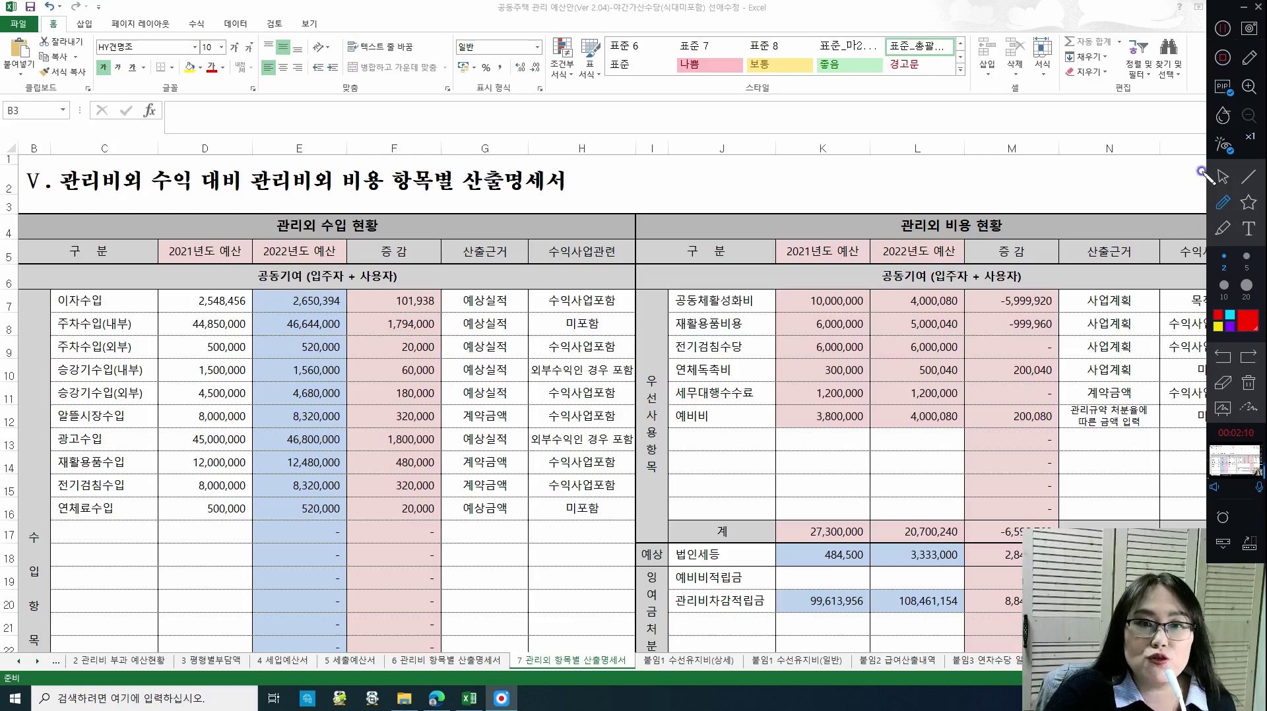
- Look through the 관리외 수입 현황 table, covering the 공동기여 and 입주자 기여분 income items
{"action": "scroll", "coordinate": [327, 399], "scroll_direction": "up", "scroll_amount": 2}
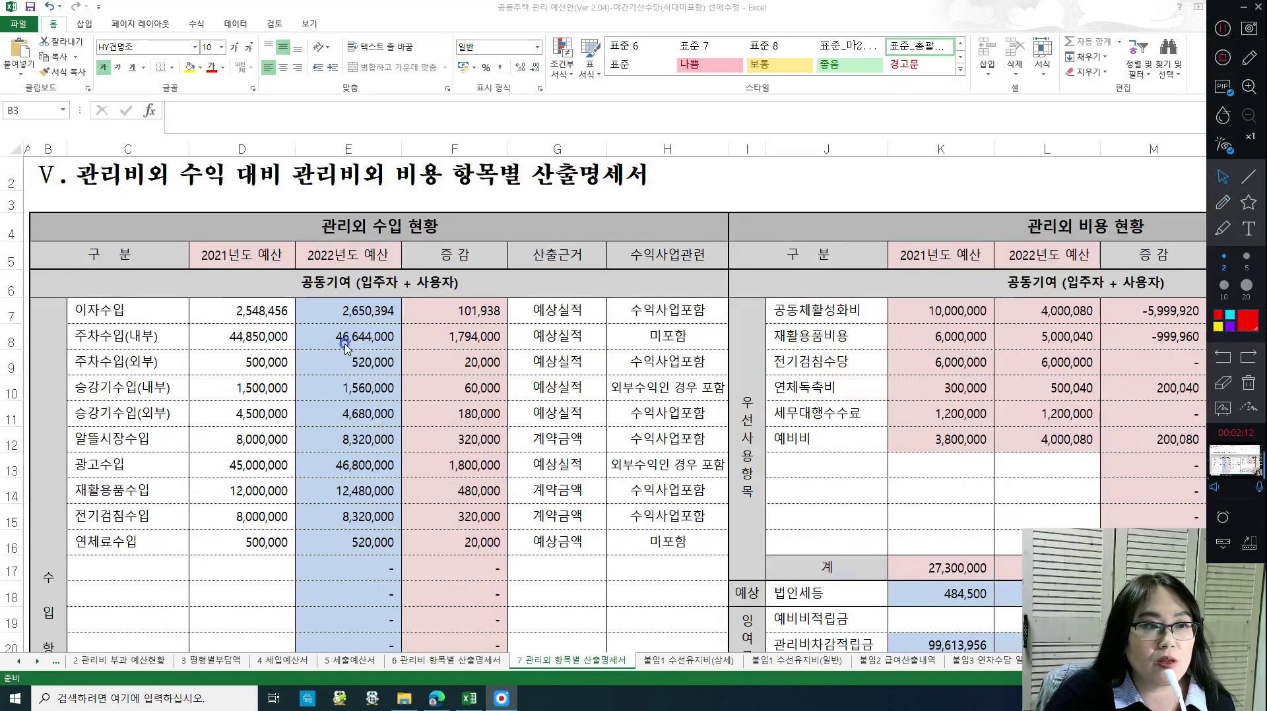
{"action": "scroll", "coordinate": [394, 332], "scroll_direction": "up", "scroll_amount": 1}
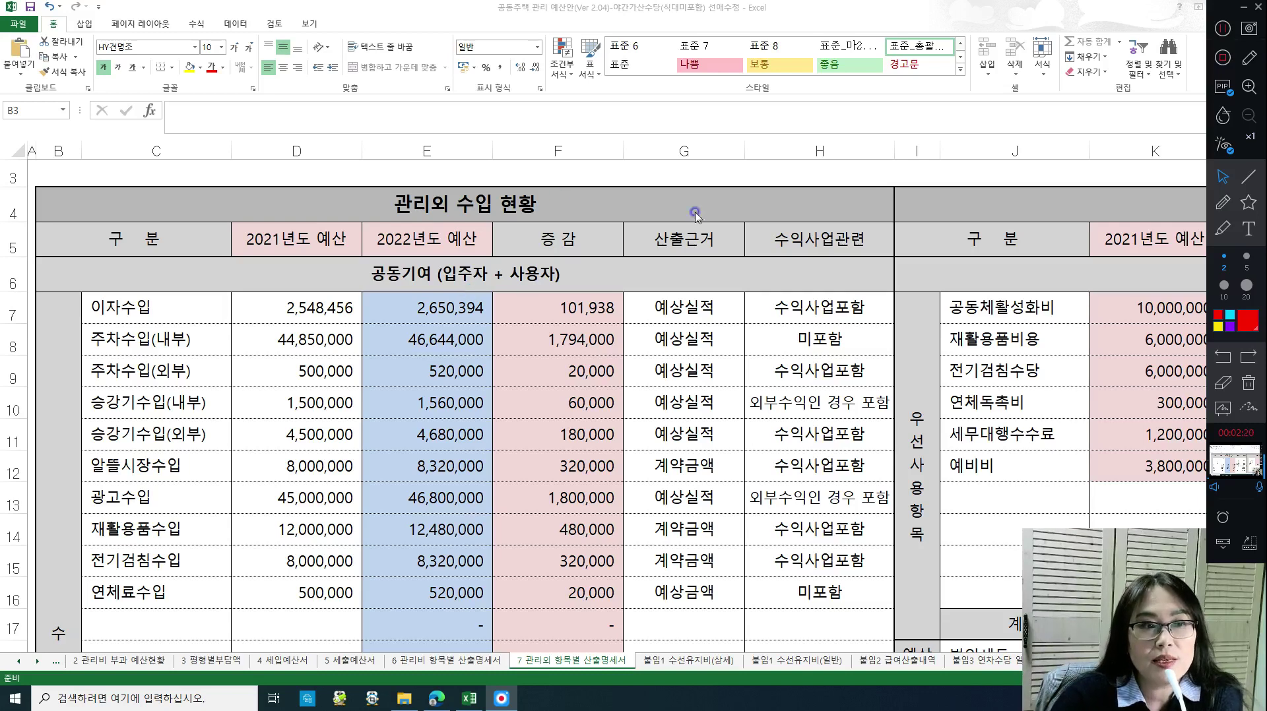
{"action": "scroll", "coordinate": [448, 323], "scroll_direction": "down", "scroll_amount": 5}
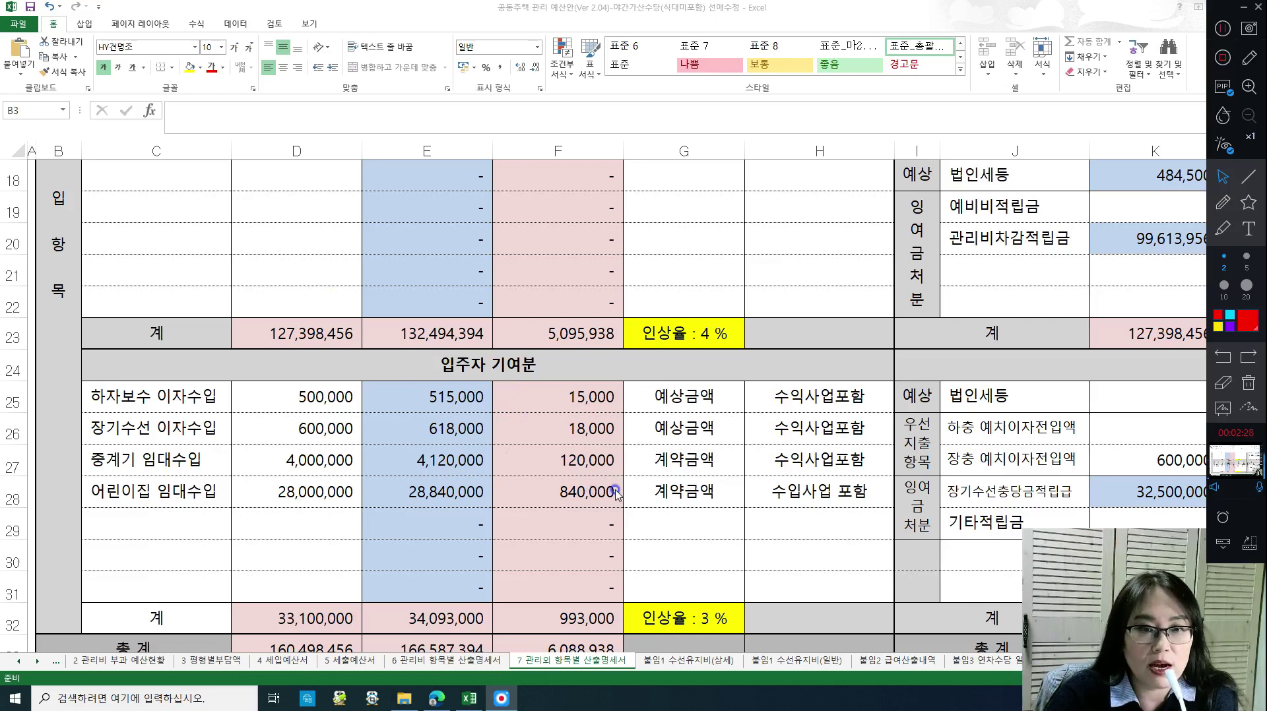
{"action": "scroll", "coordinate": [615, 492], "scroll_direction": "up", "scroll_amount": 3}
{"action": "scroll", "coordinate": [615, 492], "scroll_direction": "up", "scroll_amount": 3}
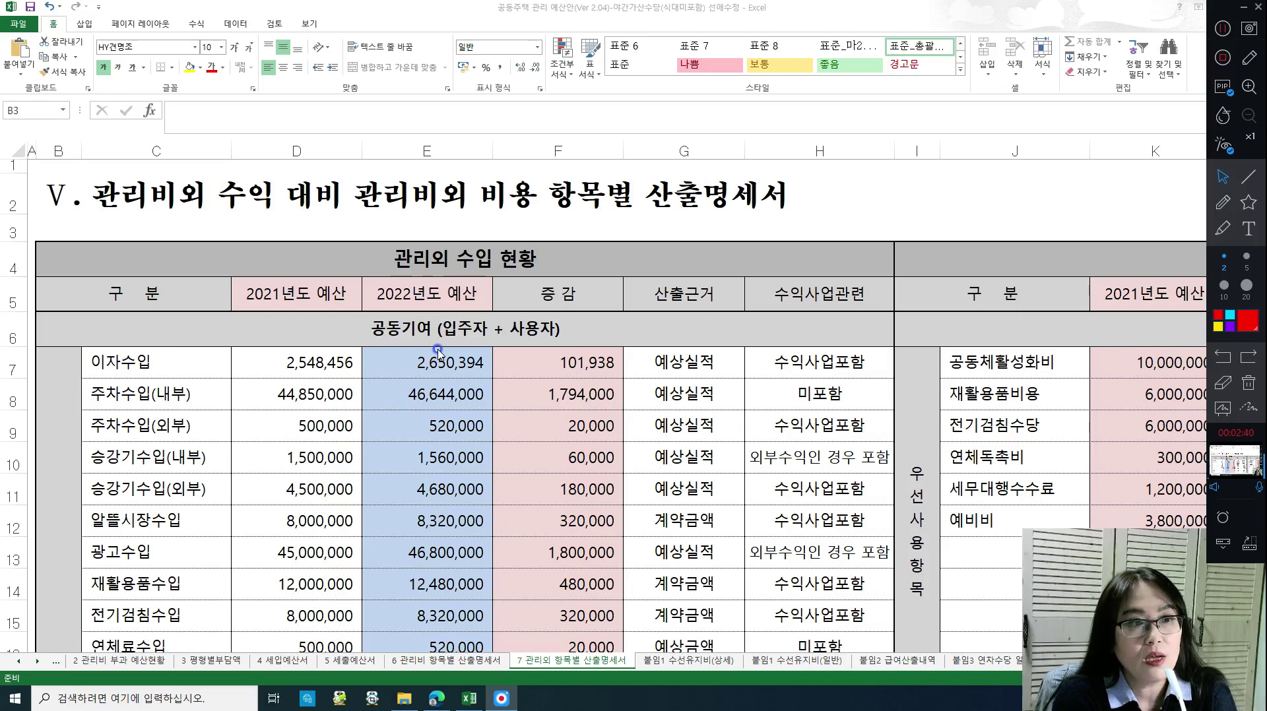
{"action": "scroll", "coordinate": [438, 351], "scroll_direction": "down", "scroll_amount": 1}
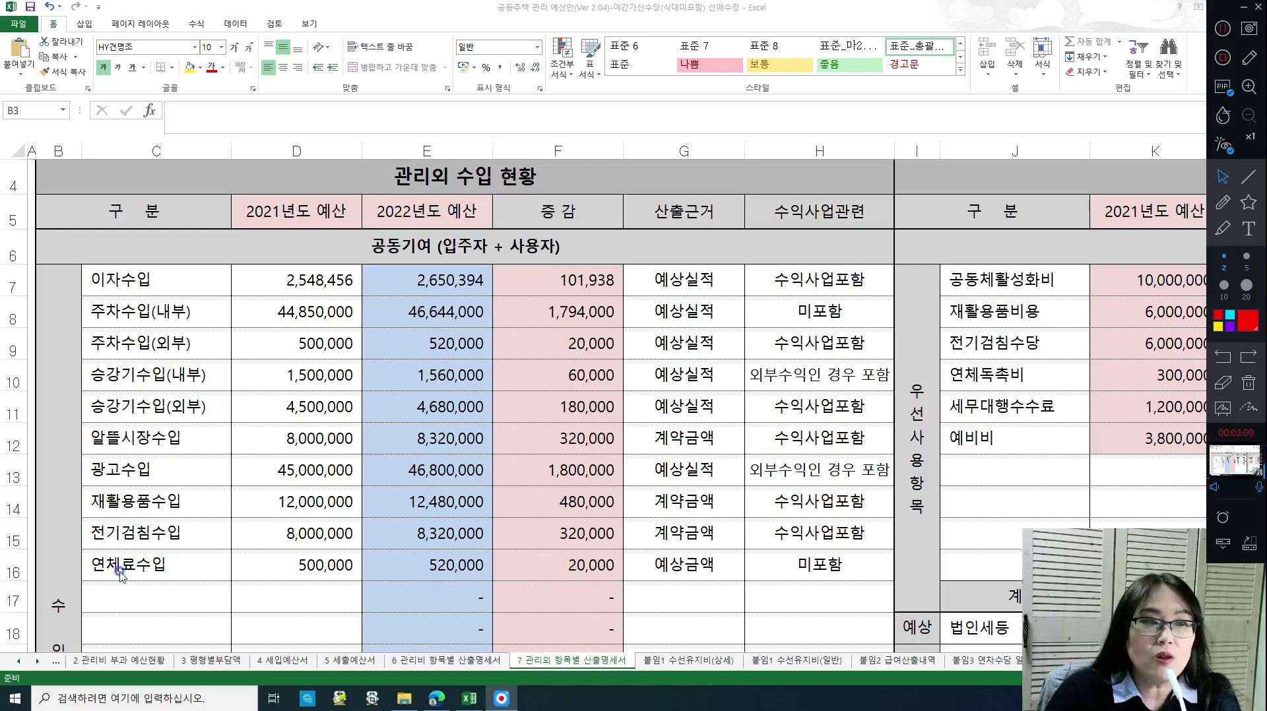
- Underline the income table's 수익사업관련 header with the red pen
{"action": "left_click", "coordinate": [1226, 205]}
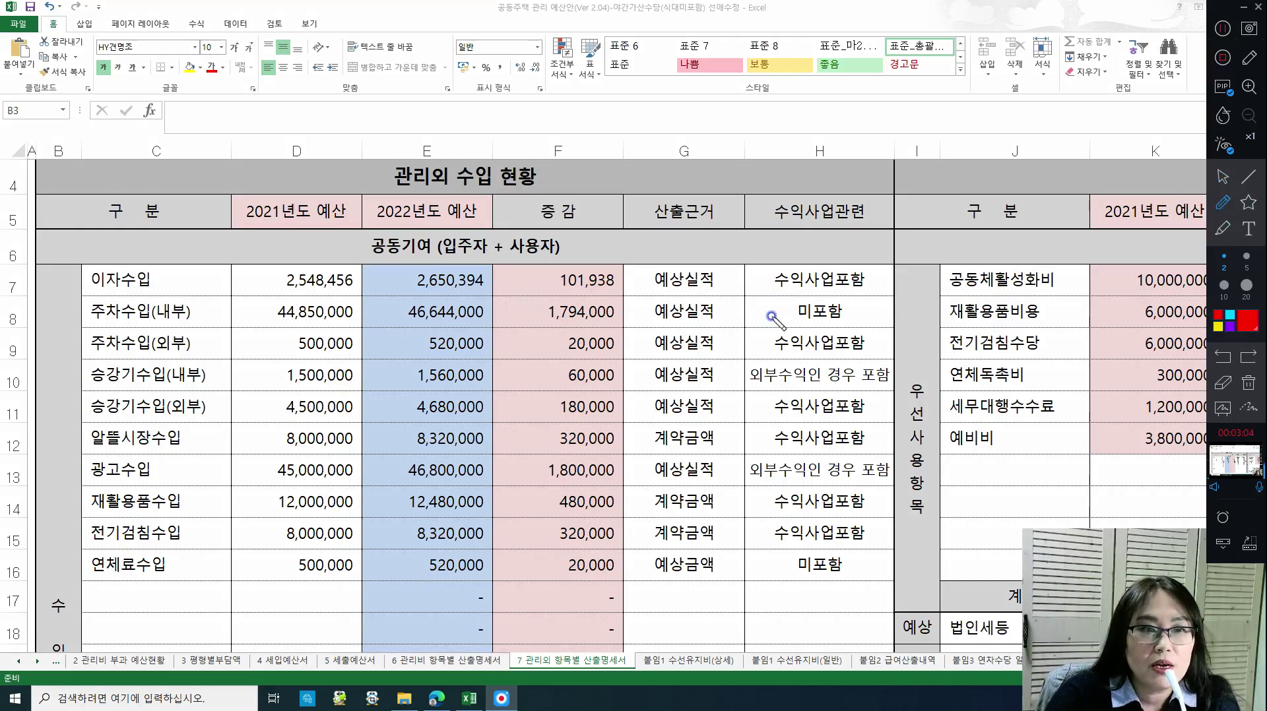
{"action": "left_click_drag", "start_coordinate": [752, 232], "coordinate": [877, 236]}
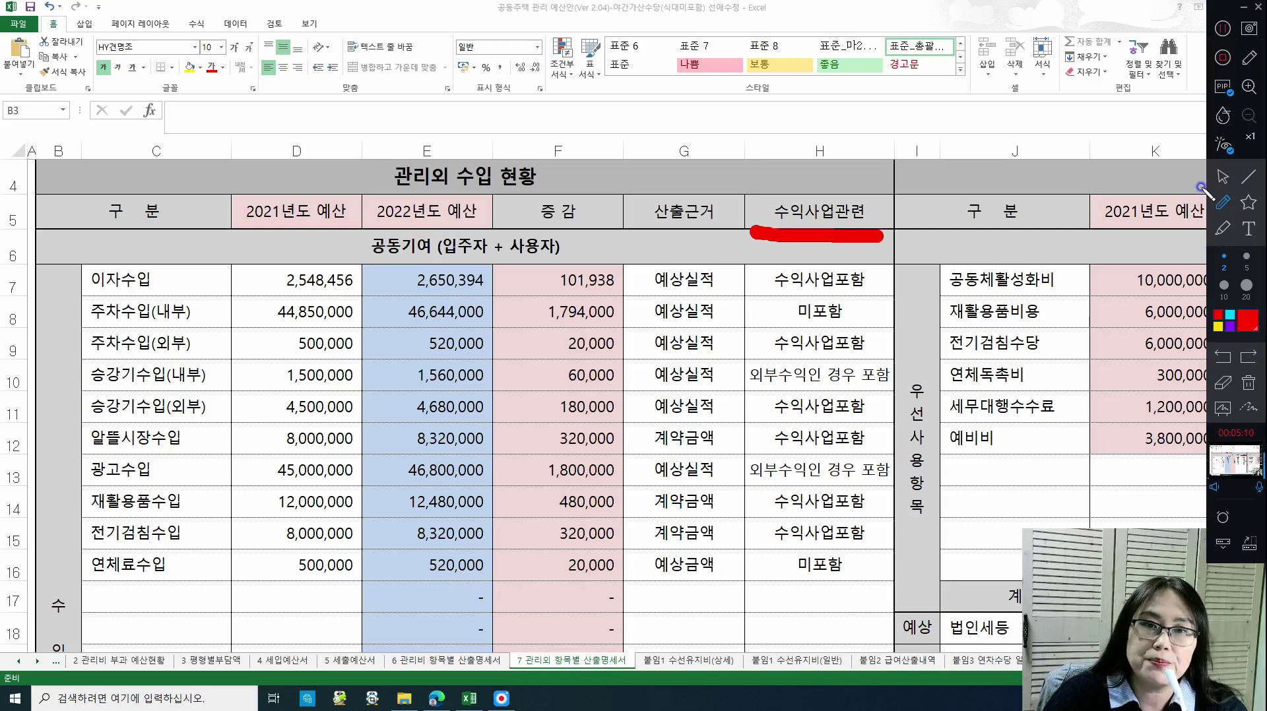
{"action": "left_click", "coordinate": [1221, 178]}
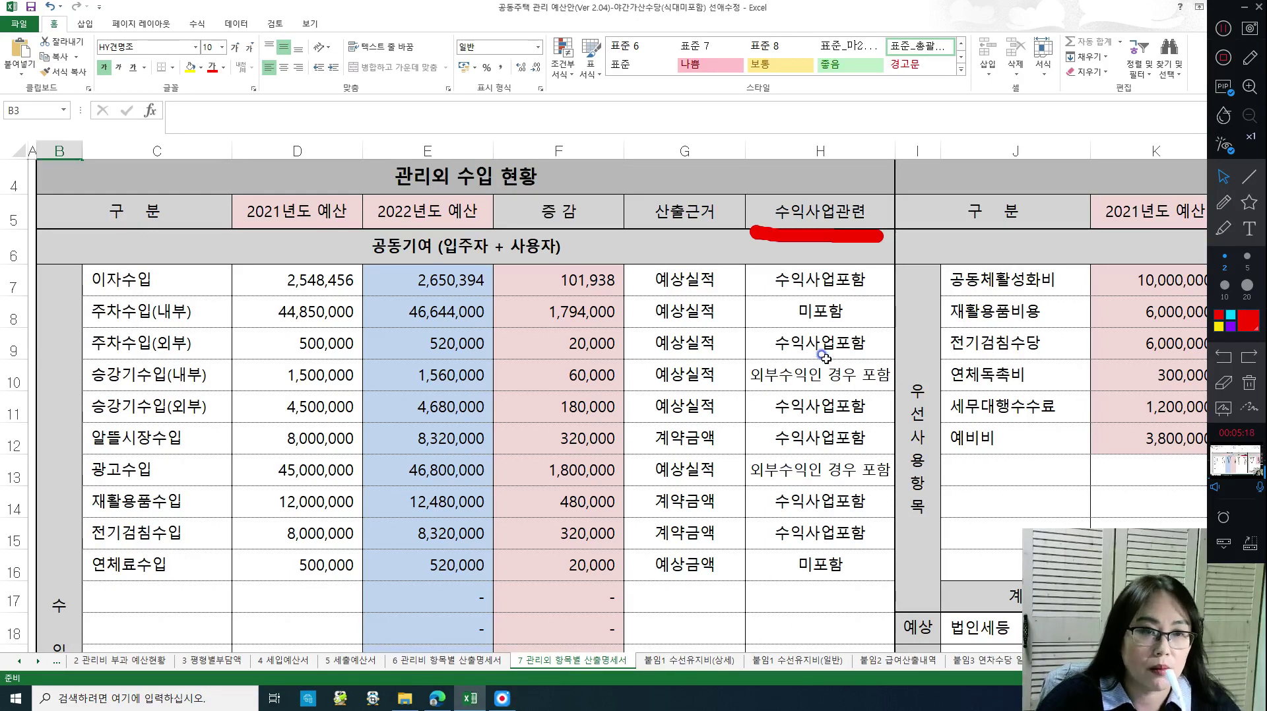
- Bring the 관리외 비용 현황 table into view through its 수익사업관련 column and clear the red underline
{"action": "left_click", "coordinate": [564, 373]}
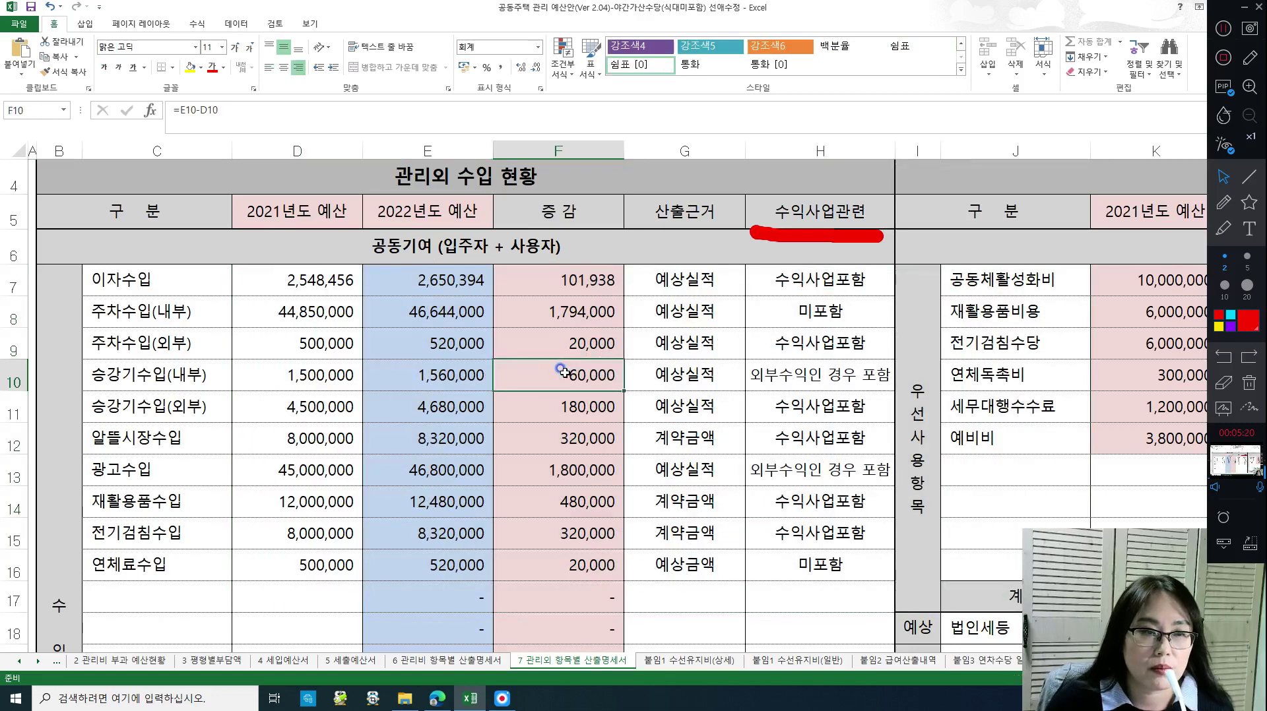
{"action": "key", "text": "Right"}
{"action": "key", "text": "Right"}
{"action": "key", "text": "Right"}
{"action": "key", "text": "Right"}
{"action": "key", "text": "Right"}
{"action": "key", "text": "Right"}
{"action": "key", "text": "Right"}
{"action": "key", "text": "Right"}
{"action": "key", "text": "Right"}
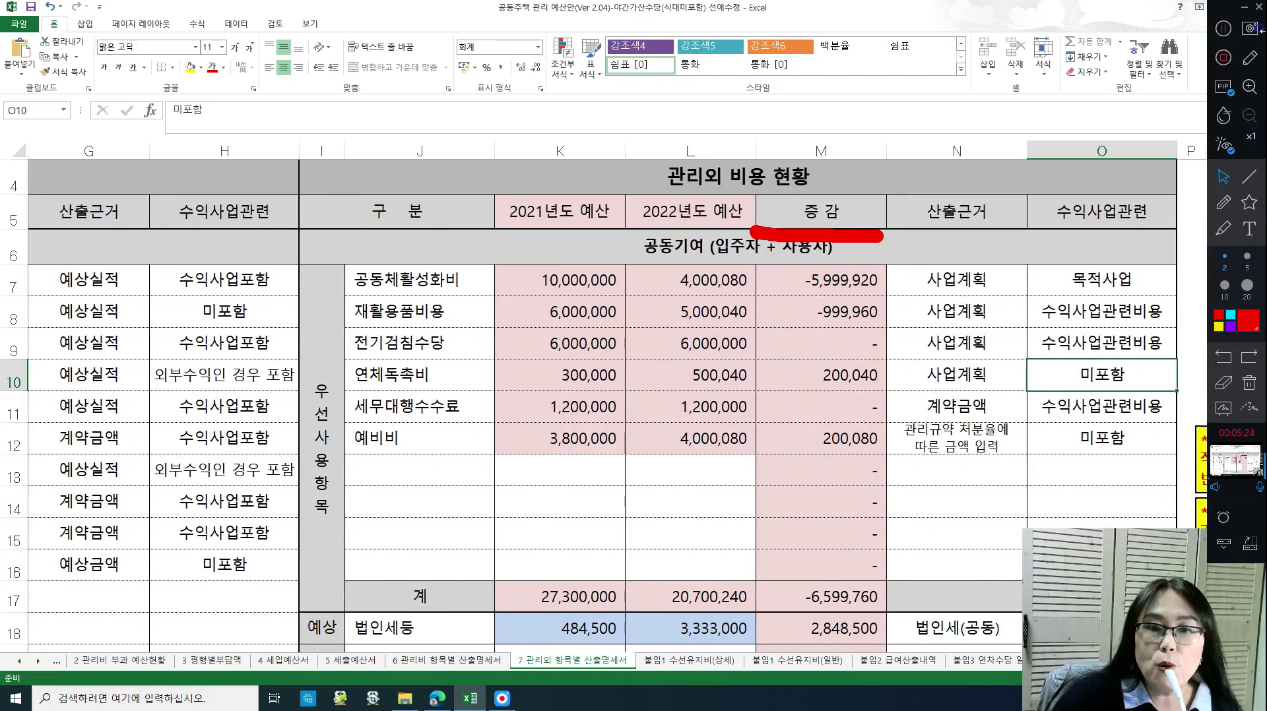
{"action": "left_click", "coordinate": [1251, 383]}
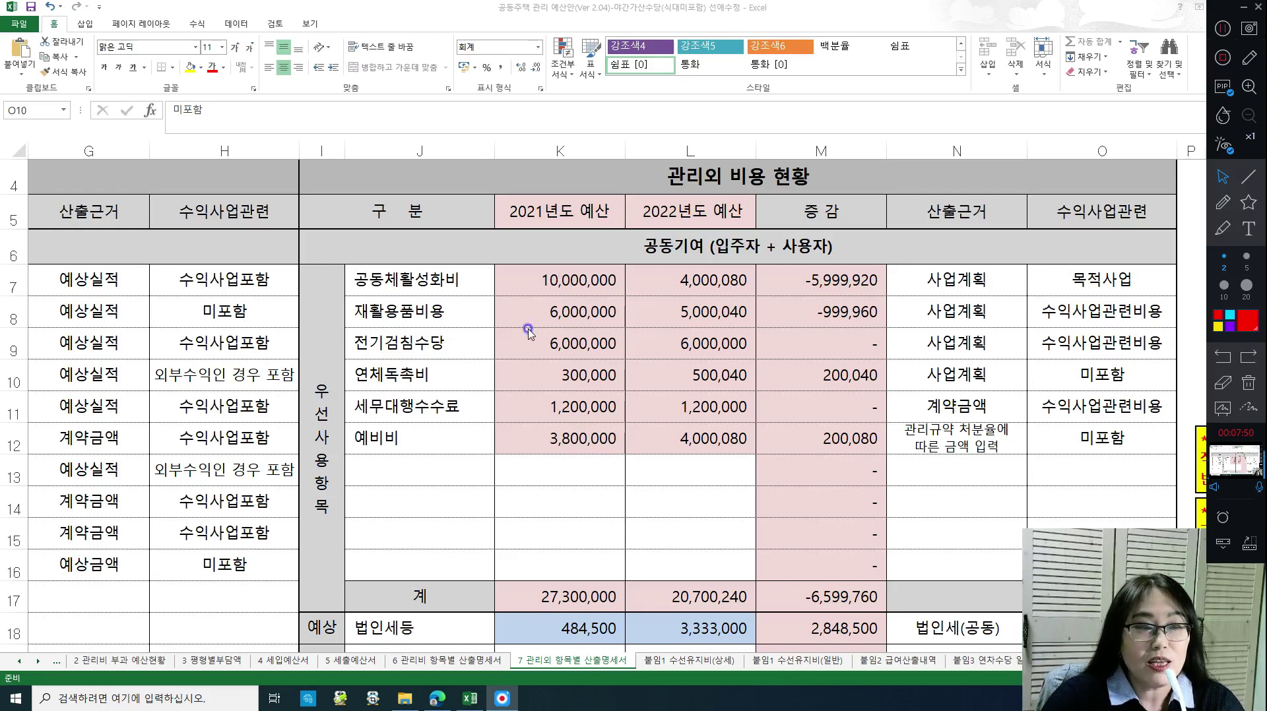
- Fill the 예비비 (J12) and 예비비적립금 (J19) cells with yellow
{"action": "left_click", "coordinate": [415, 444]}
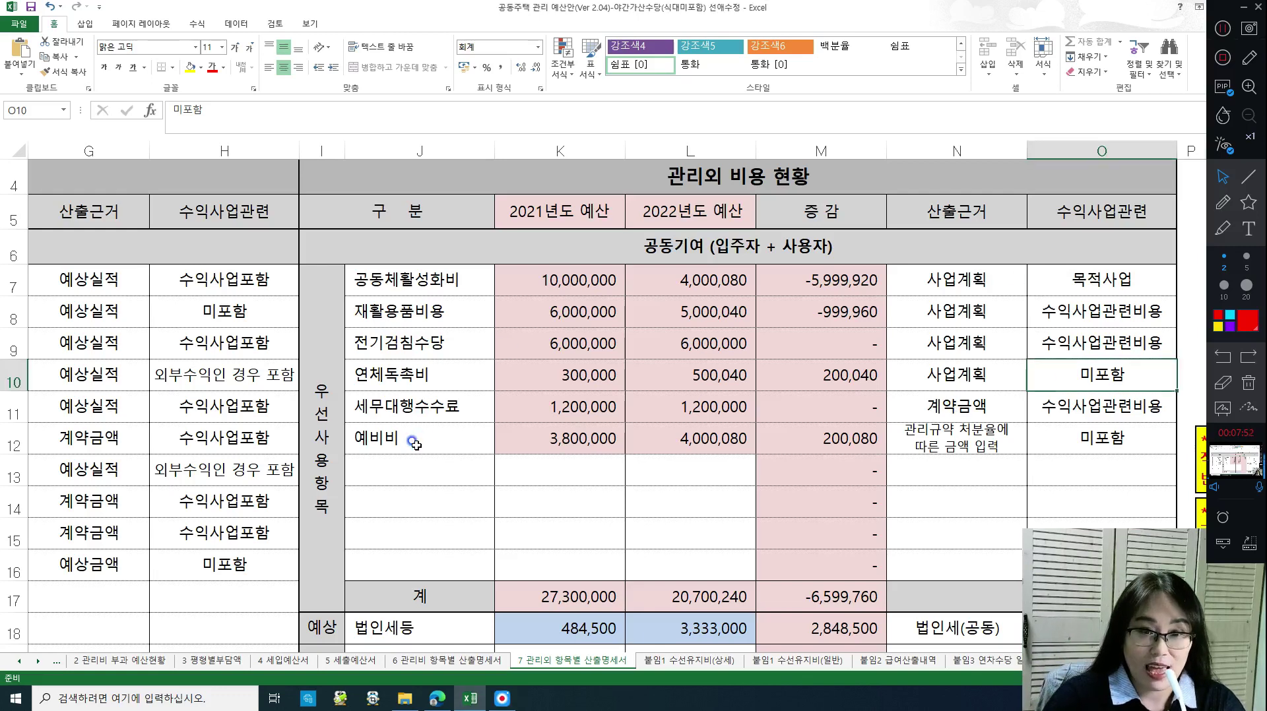
{"action": "left_click", "coordinate": [415, 445]}
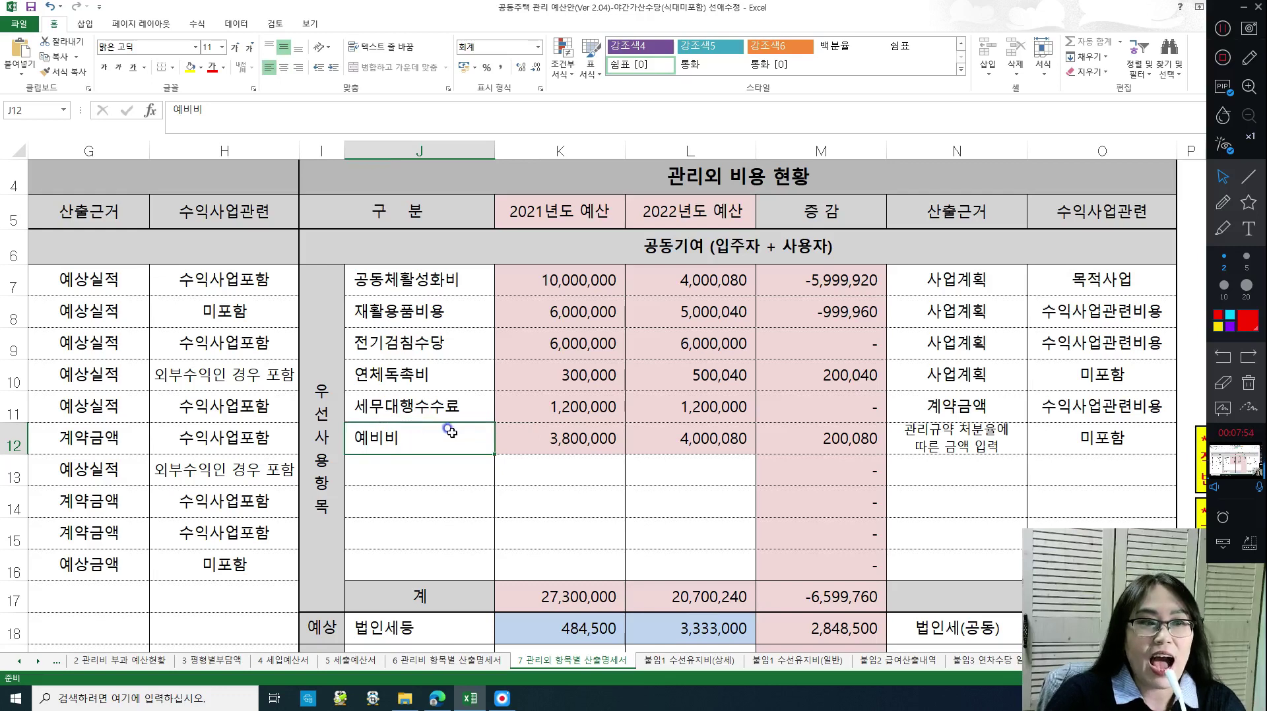
{"action": "scroll", "coordinate": [448, 432], "scroll_direction": "down", "scroll_amount": 2}
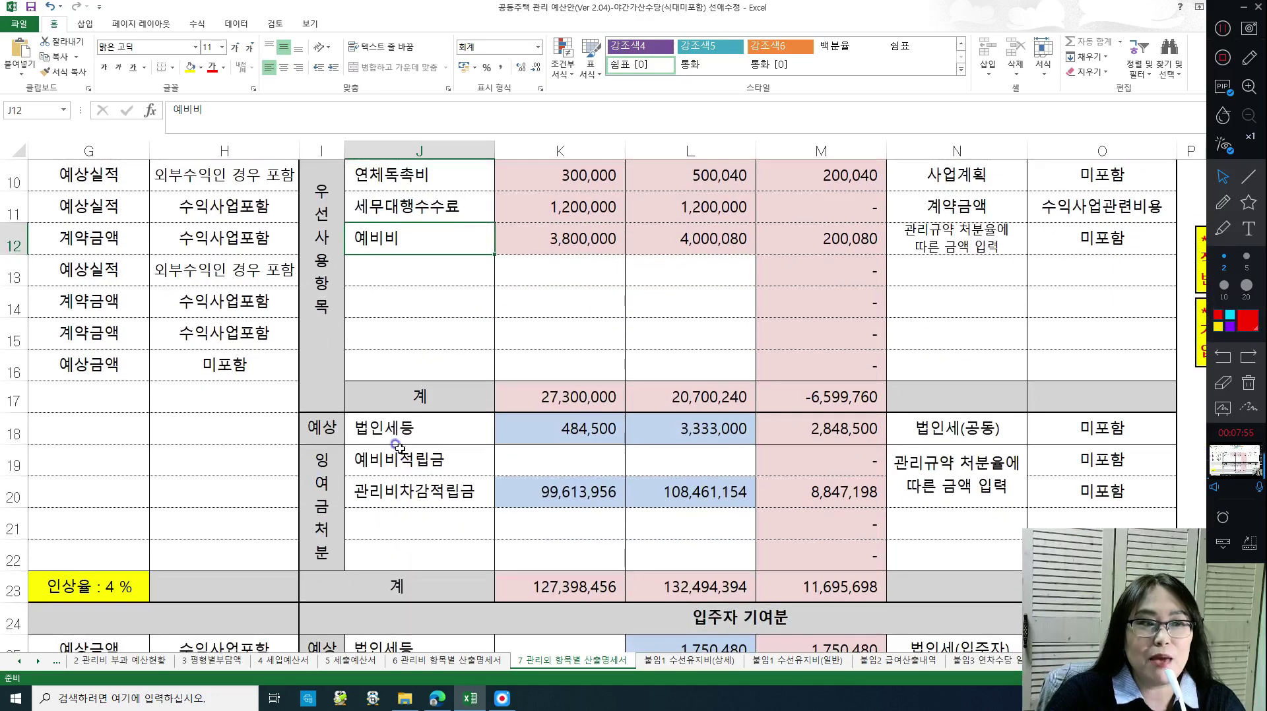
{"action": "left_click", "coordinate": [433, 467]}
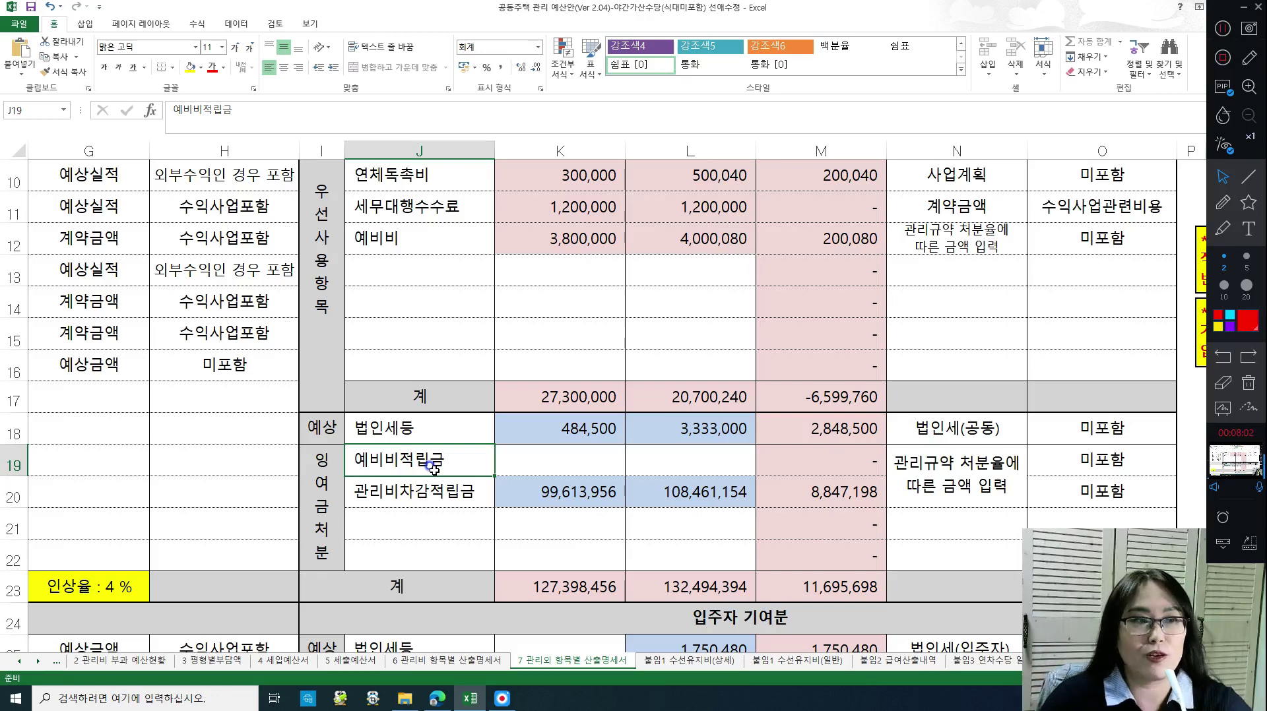
{"action": "left_click", "coordinate": [393, 246]}
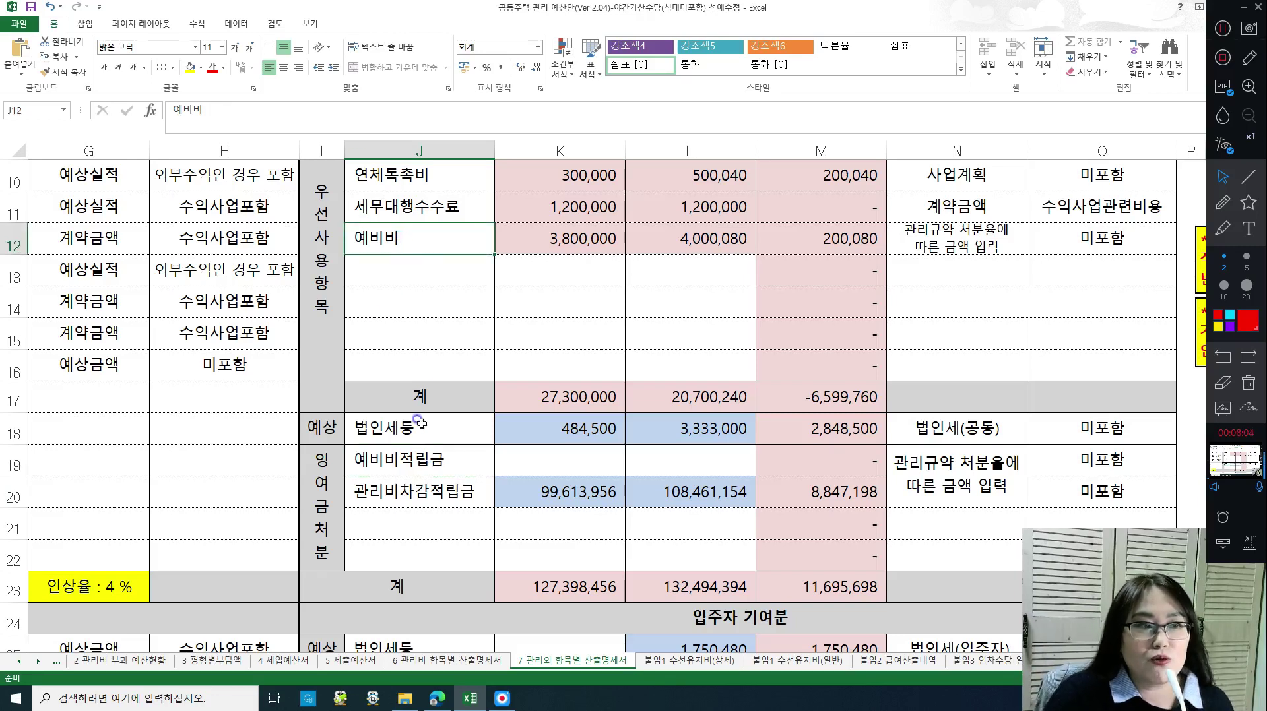
{"action": "left_click", "coordinate": [418, 460], "text": "ctrl"}
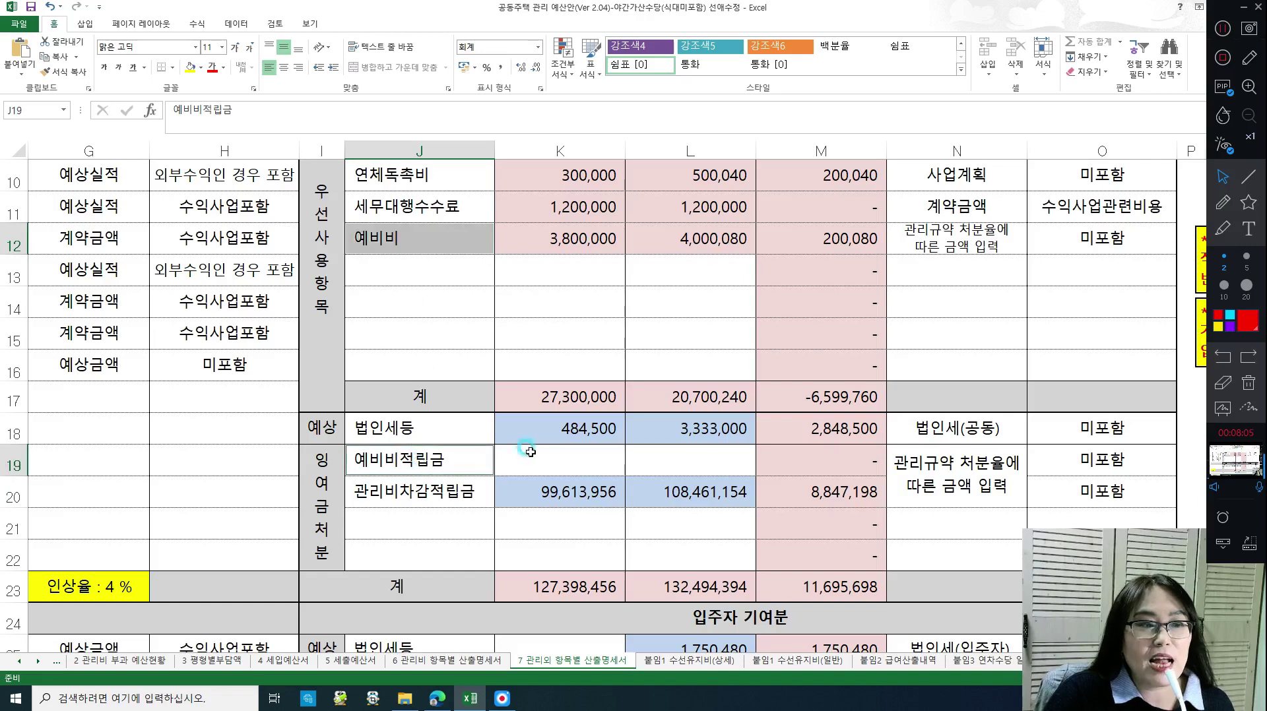
{"action": "left_click", "coordinate": [194, 71]}
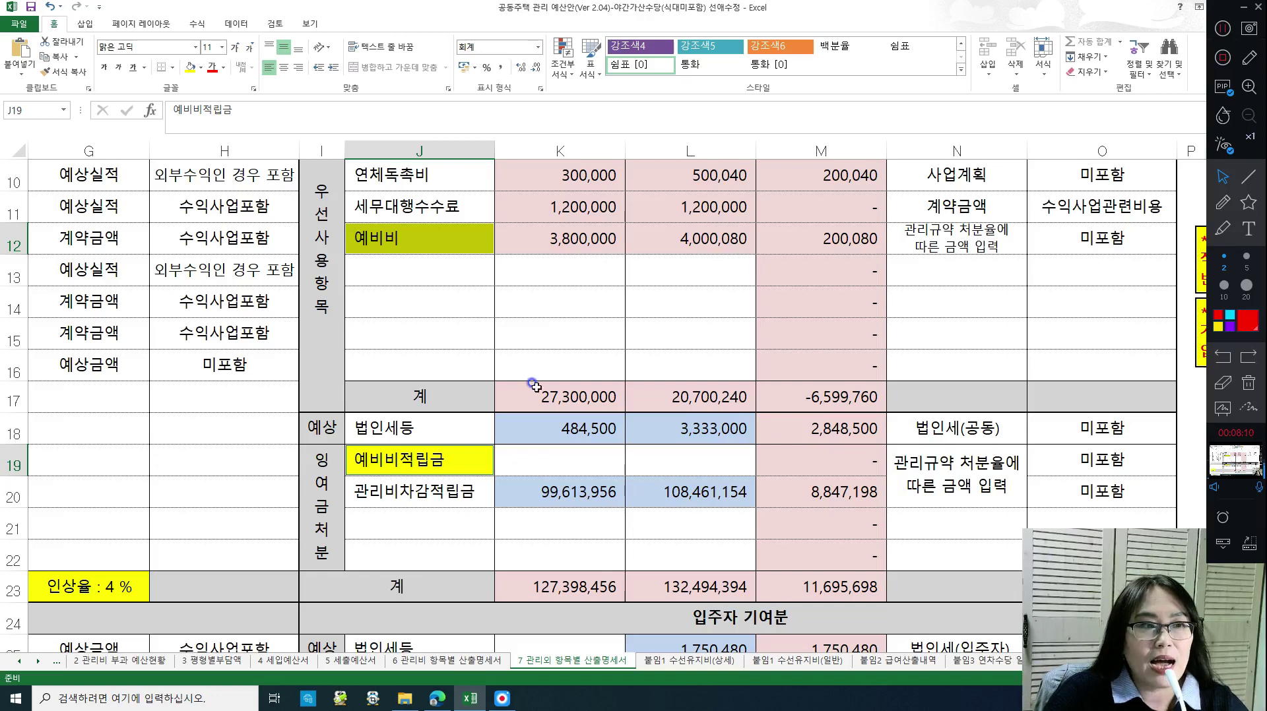
- Check the 산출근거 entries for 예비비 and the surplus disposal items in the expense table
{"action": "scroll", "coordinate": [534, 386], "scroll_direction": "up", "scroll_amount": 1}
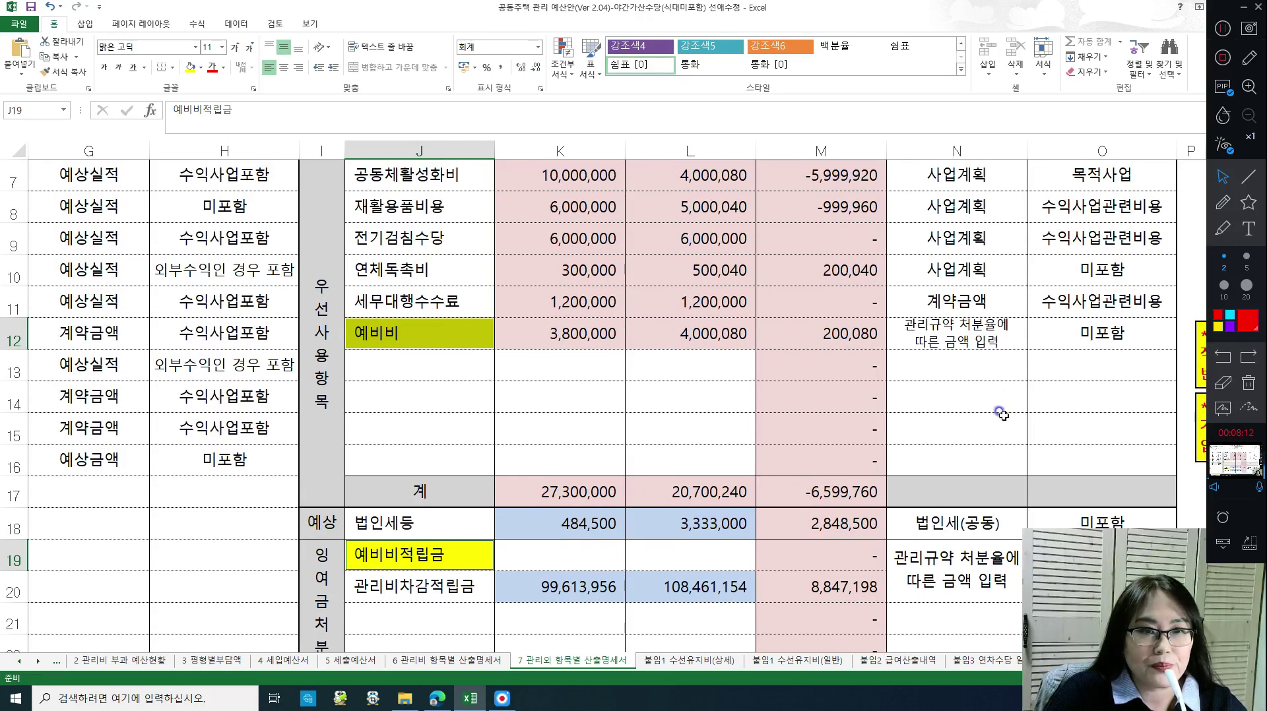
{"action": "left_click", "coordinate": [990, 333]}
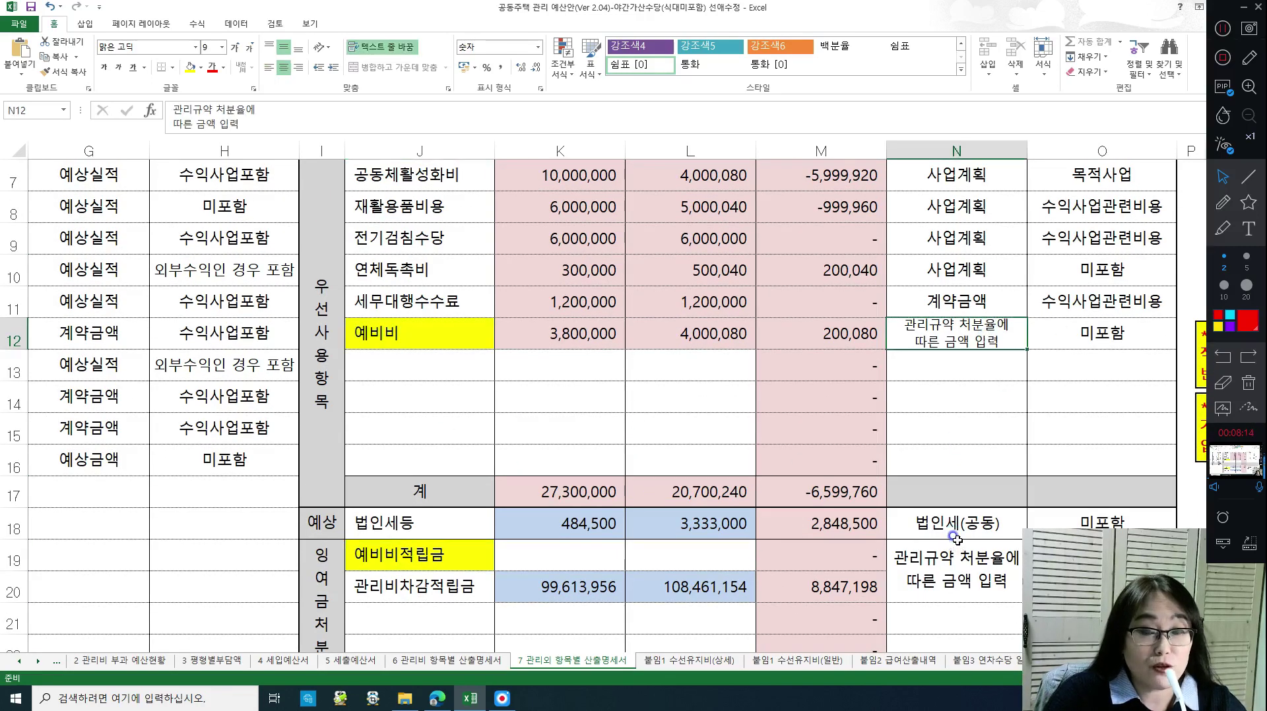
{"action": "scroll", "coordinate": [953, 437], "scroll_direction": "down", "scroll_amount": 1}
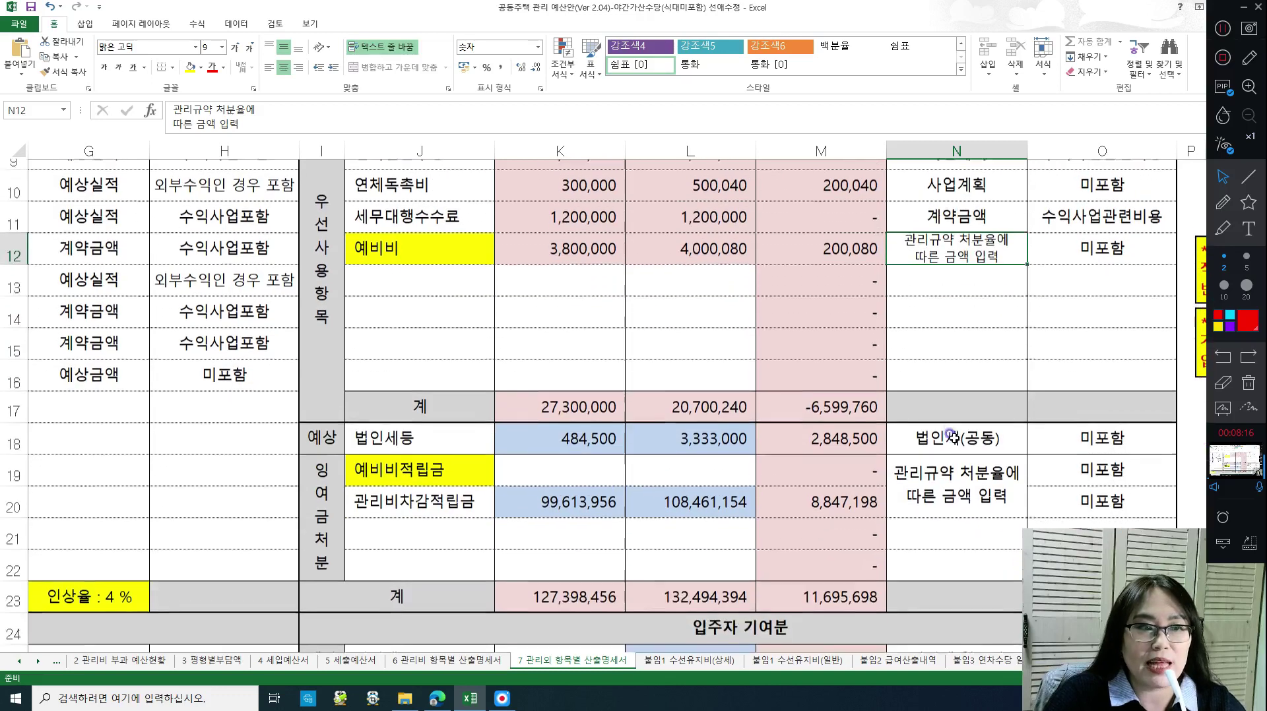
{"action": "scroll", "coordinate": [975, 454], "scroll_direction": "down", "scroll_amount": 1}
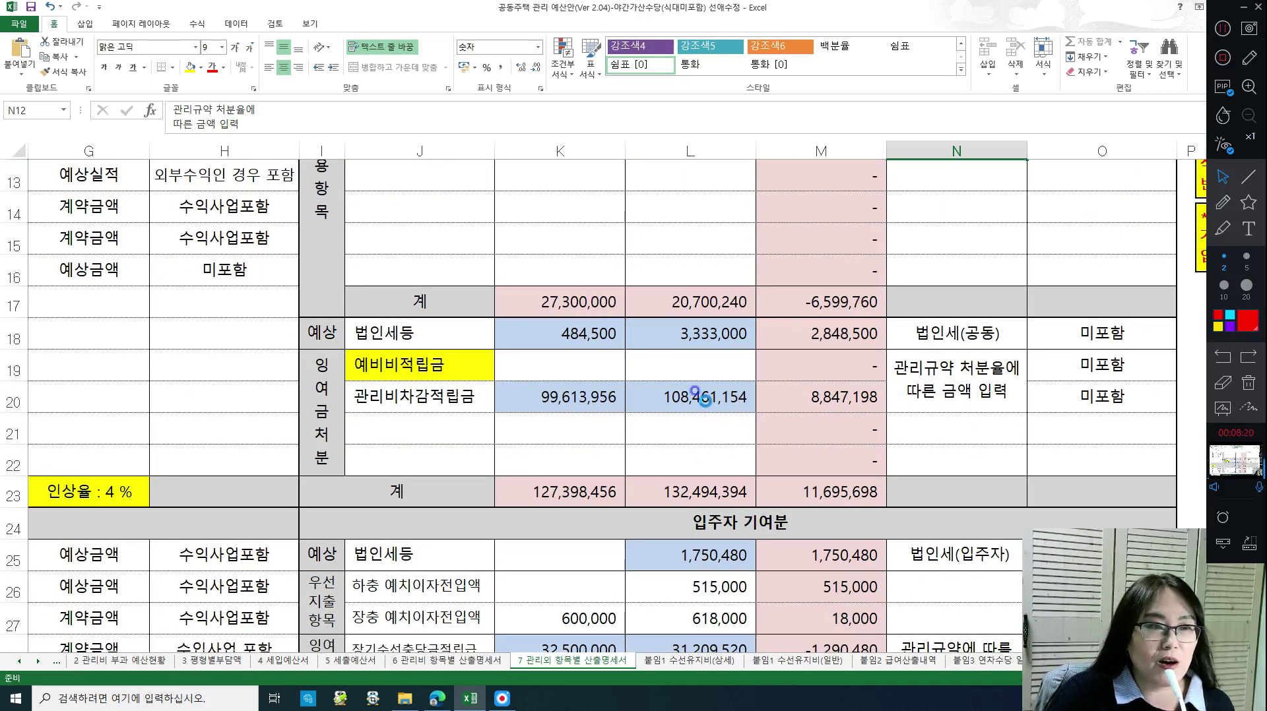
{"action": "scroll", "coordinate": [705, 399], "scroll_direction": "up", "scroll_amount": 1}
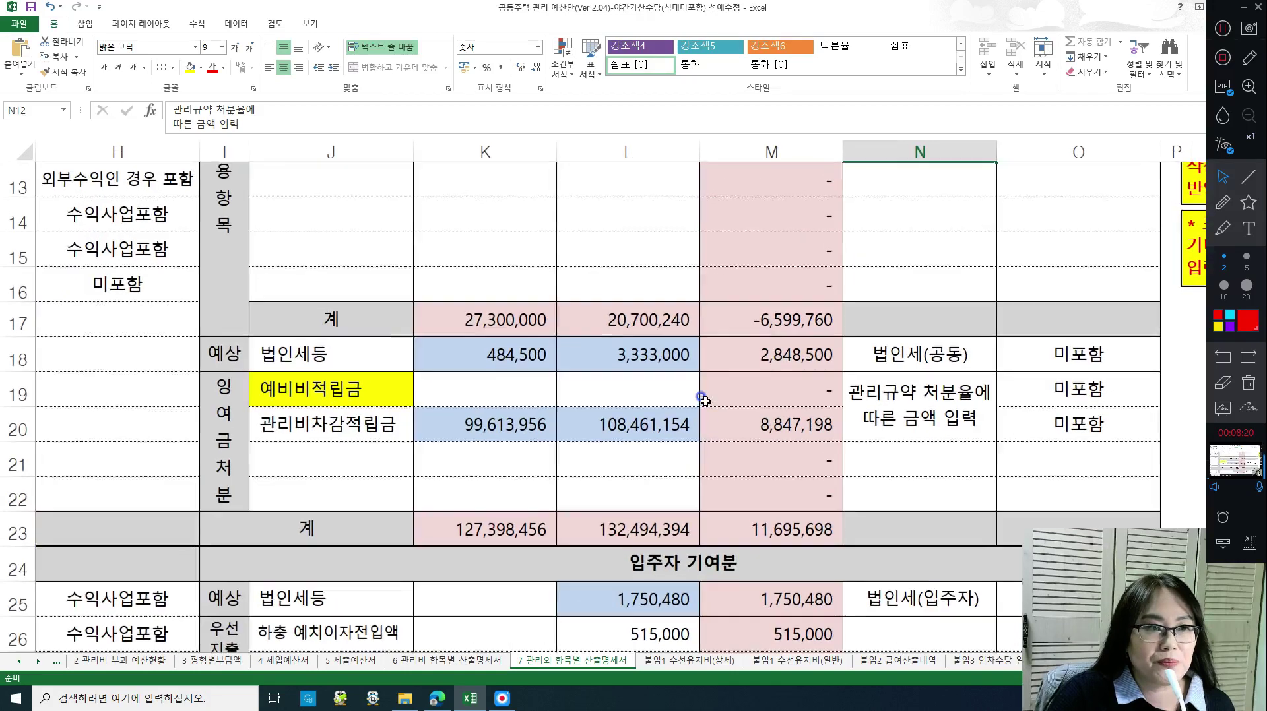
- Inspect the 공동기여 section's 법인세등 row: its 2021 and 2022 budget formulas and its 산출근거
{"action": "left_click", "coordinate": [263, 346]}
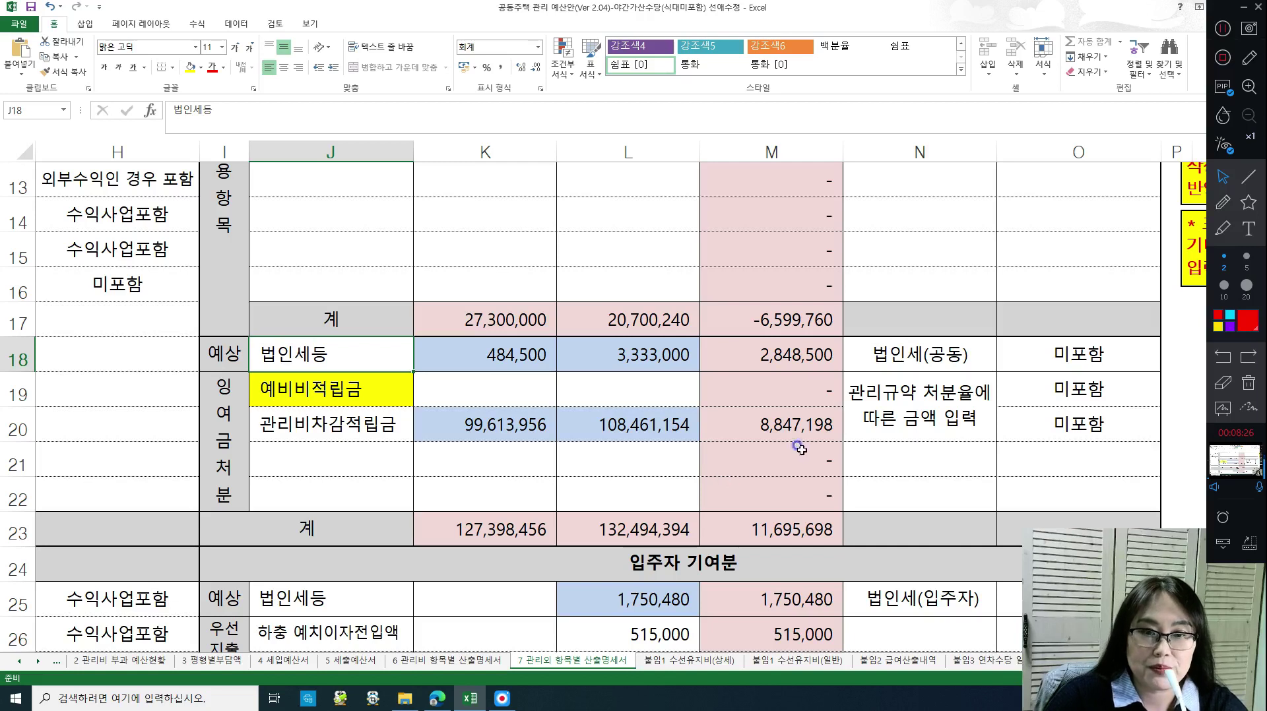
{"action": "left_click", "coordinate": [433, 346]}
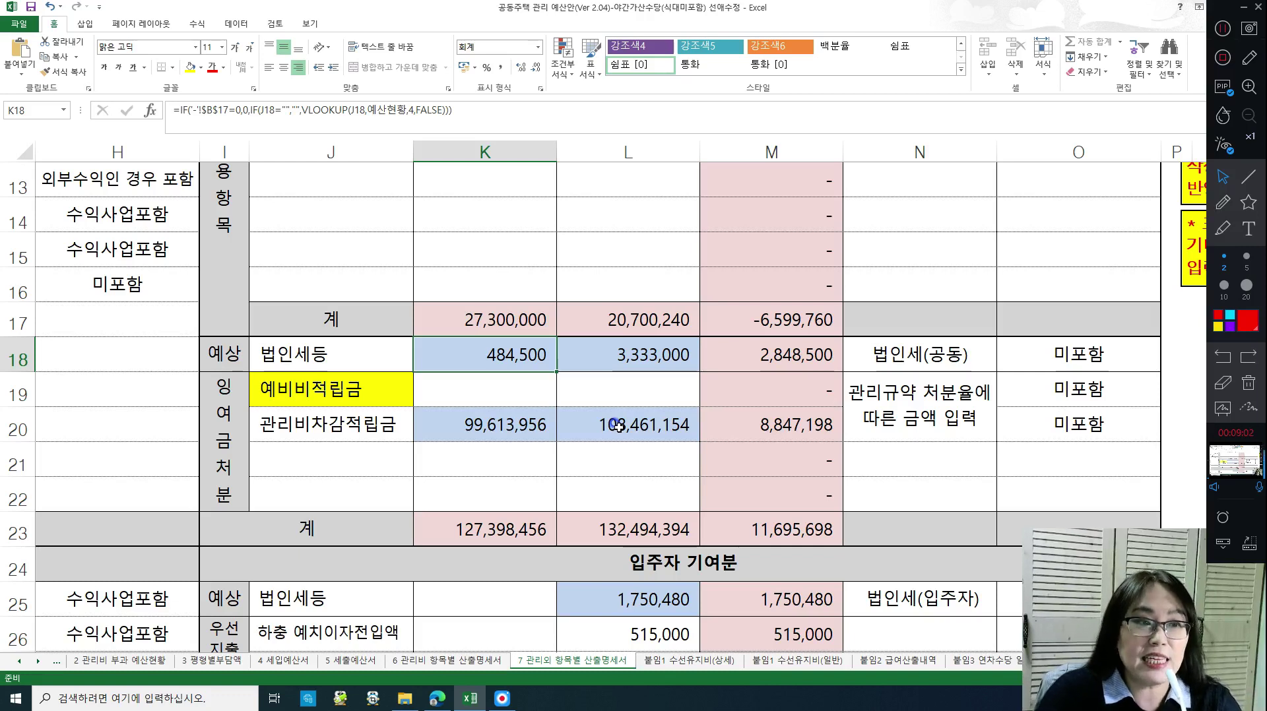
{"action": "left_click", "coordinate": [657, 347]}
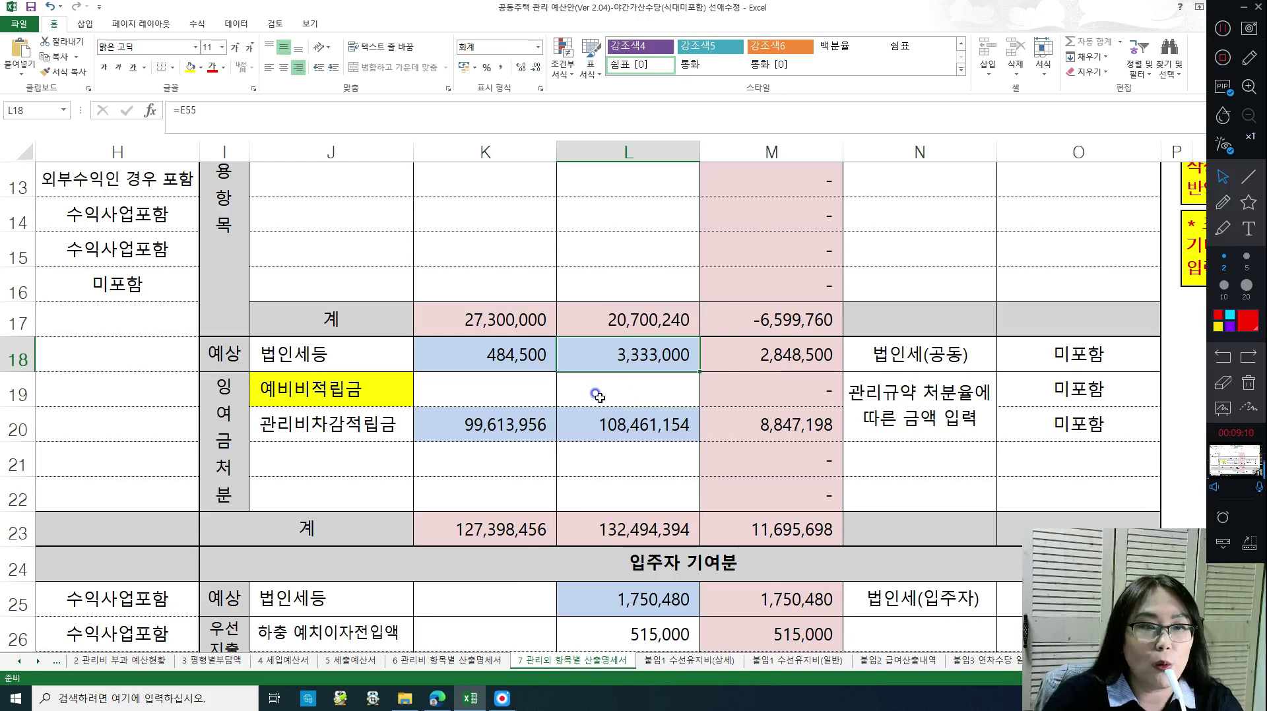
{"action": "left_click", "coordinate": [921, 344]}
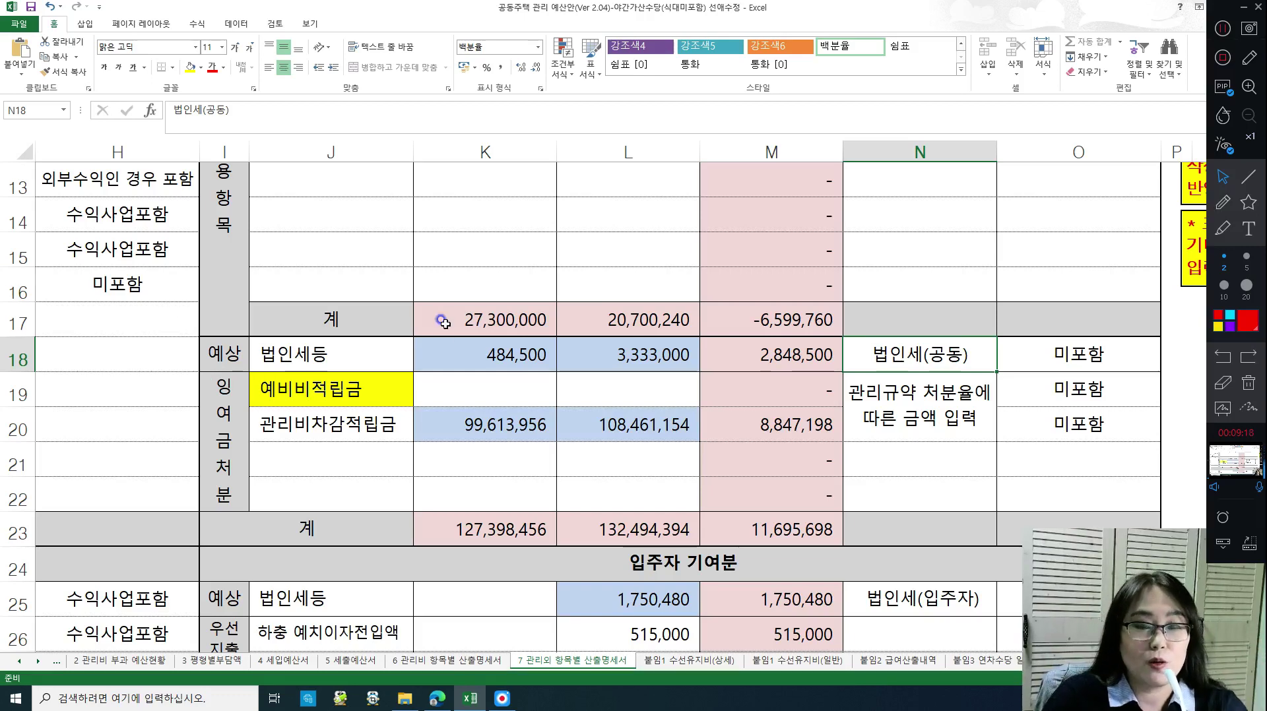
- Examine the 법인세 배분 내역 tables below the budget, ending at the 2022 공동기여 income table
{"action": "scroll", "coordinate": [426, 415], "scroll_direction": "down", "scroll_amount": 6}
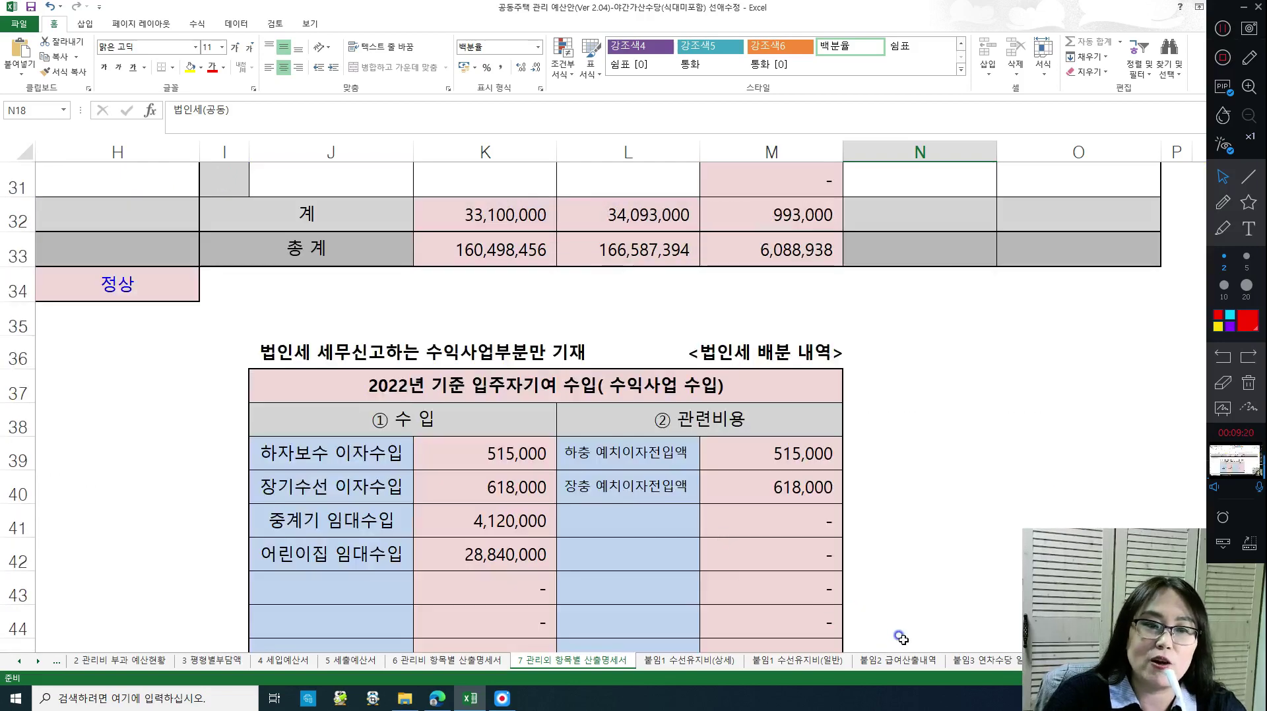
{"action": "key", "text": "Left"}
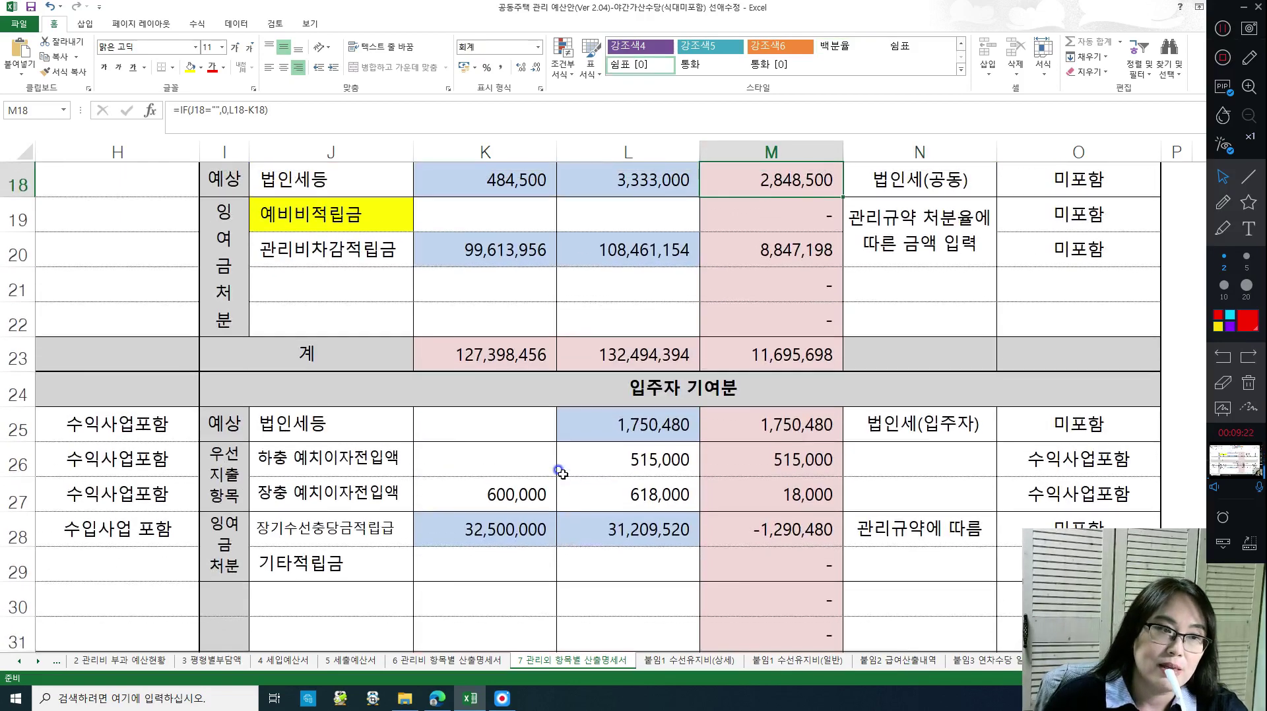
{"action": "key", "text": "Left"}
{"action": "key", "text": "Left"}
{"action": "key", "text": "Left"}
{"action": "key", "text": "Left"}
{"action": "key", "text": "Left"}
{"action": "key", "text": "Left"}
{"action": "key", "text": "Left"}
{"action": "key", "text": "Left"}
{"action": "key", "text": "Left"}
{"action": "key", "text": "Left"}
{"action": "key", "text": "Left"}
{"action": "key", "text": "Left"}
{"action": "key", "text": "Down"}
{"action": "key", "text": "Down"}
{"action": "key", "text": "Down"}
{"action": "key", "text": "Down"}
{"action": "key", "text": "Down"}
{"action": "key", "text": "Down"}
{"action": "key", "text": "Down"}
{"action": "key", "text": "Down"}
{"action": "key", "text": "Down"}
{"action": "key", "text": "Down"}
{"action": "key", "text": "Down"}
{"action": "key", "text": "Down"}
{"action": "key", "text": "Down"}
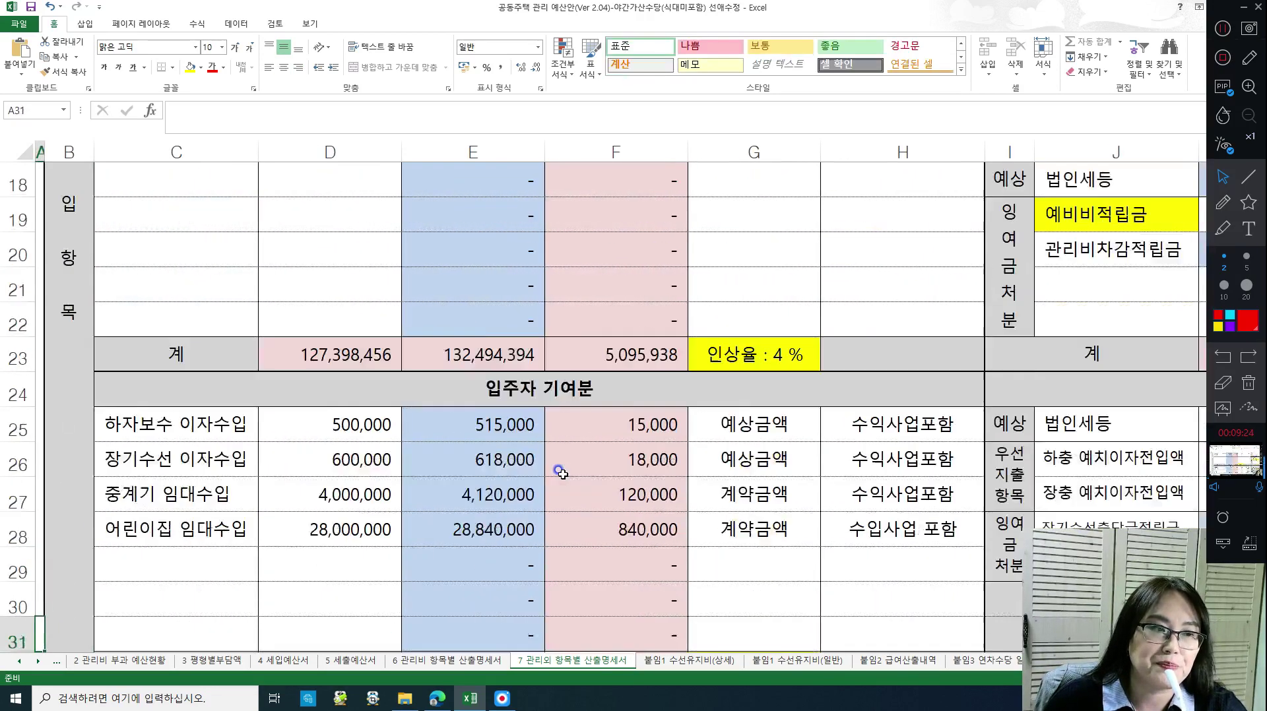
{"action": "key", "text": "Down"}
{"action": "key", "text": "Down"}
{"action": "key", "text": "Down"}
{"action": "key", "text": "Down"}
{"action": "key", "text": "Down"}
{"action": "key", "text": "Down"}
{"action": "key", "text": "Down"}
{"action": "key", "text": "Down"}
{"action": "key", "text": "Down"}
{"action": "key", "text": "Down"}
{"action": "key", "text": "Down"}
{"action": "key", "text": "Down"}
{"action": "key", "text": "Down"}
{"action": "key", "text": "Down"}
{"action": "key", "text": "Down"}
{"action": "key", "text": "Down"}
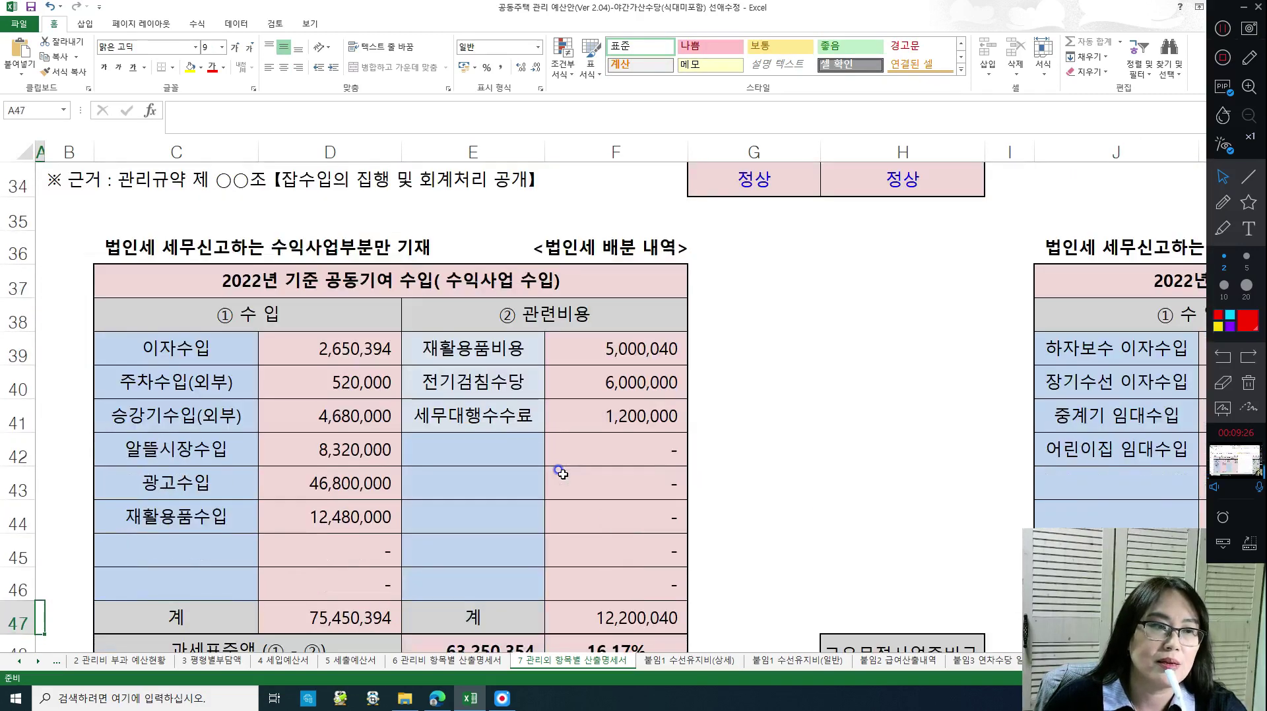
- Set the 고유목적사업준비금 적용여부 option beside the 2022 공동기여 income table to YES
{"action": "scroll", "coordinate": [561, 474], "scroll_direction": "down", "scroll_amount": 1}
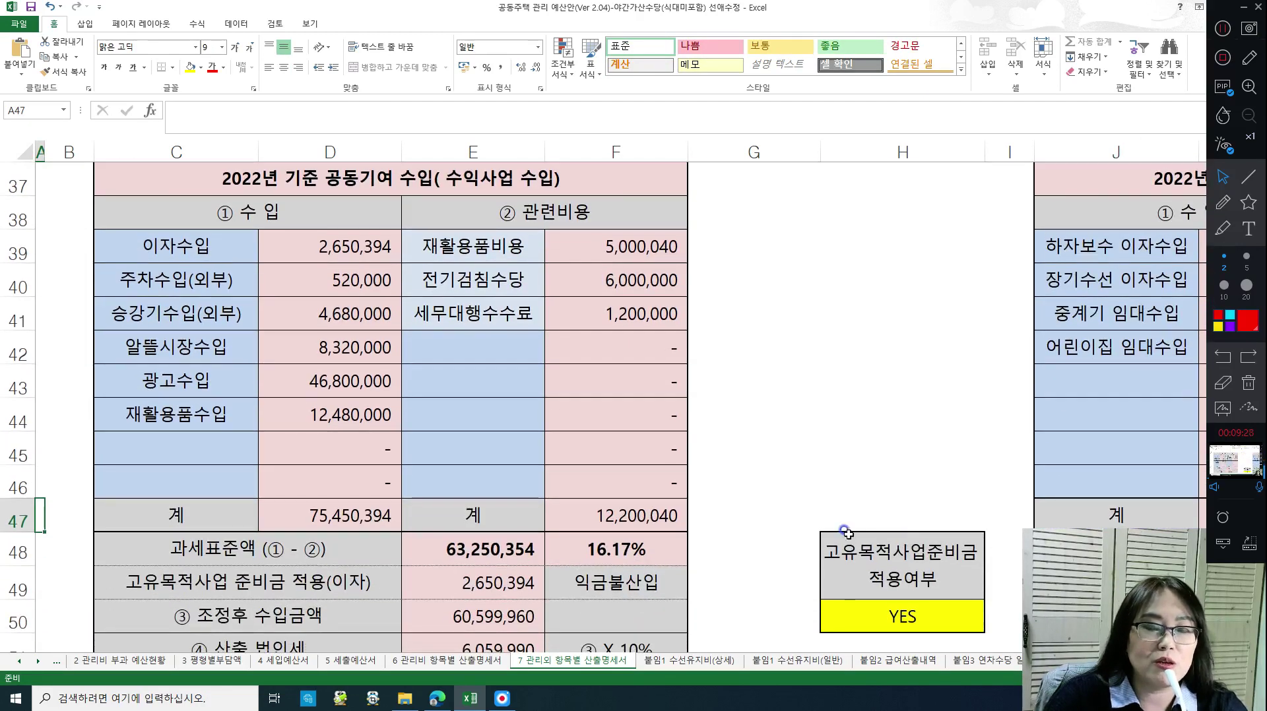
{"action": "left_click", "coordinate": [899, 555]}
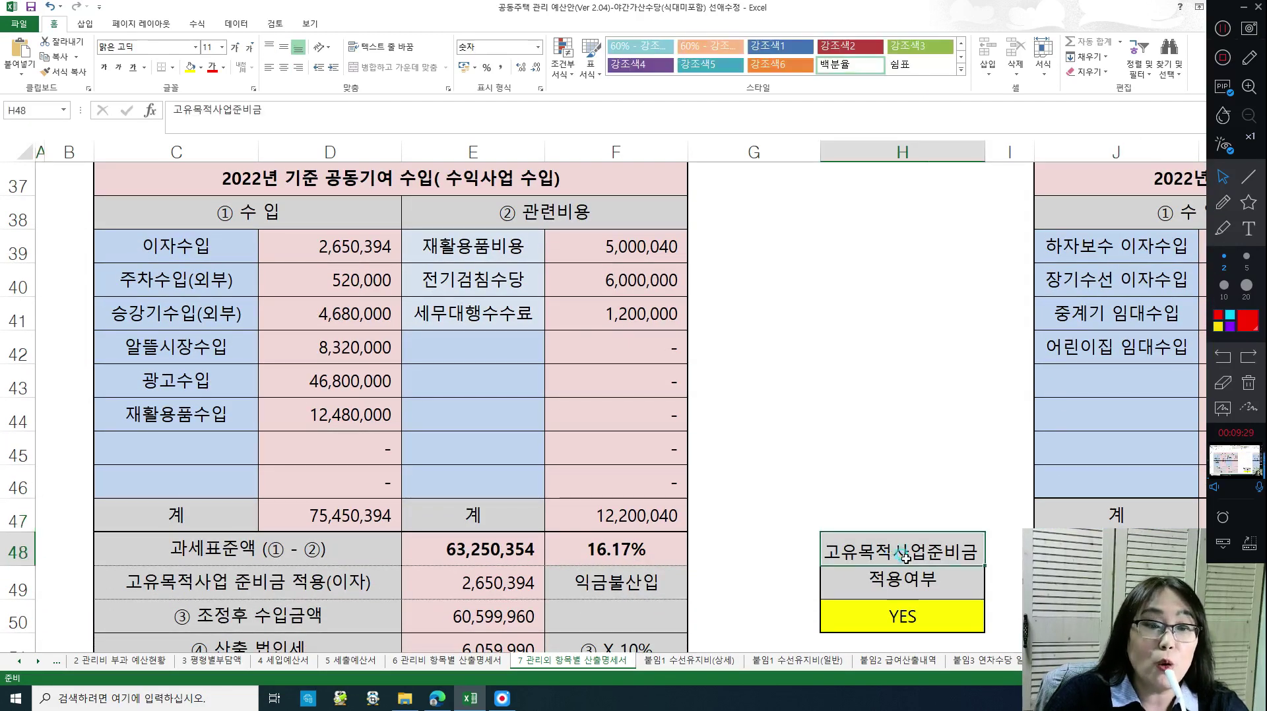
{"action": "left_click", "coordinate": [926, 587]}
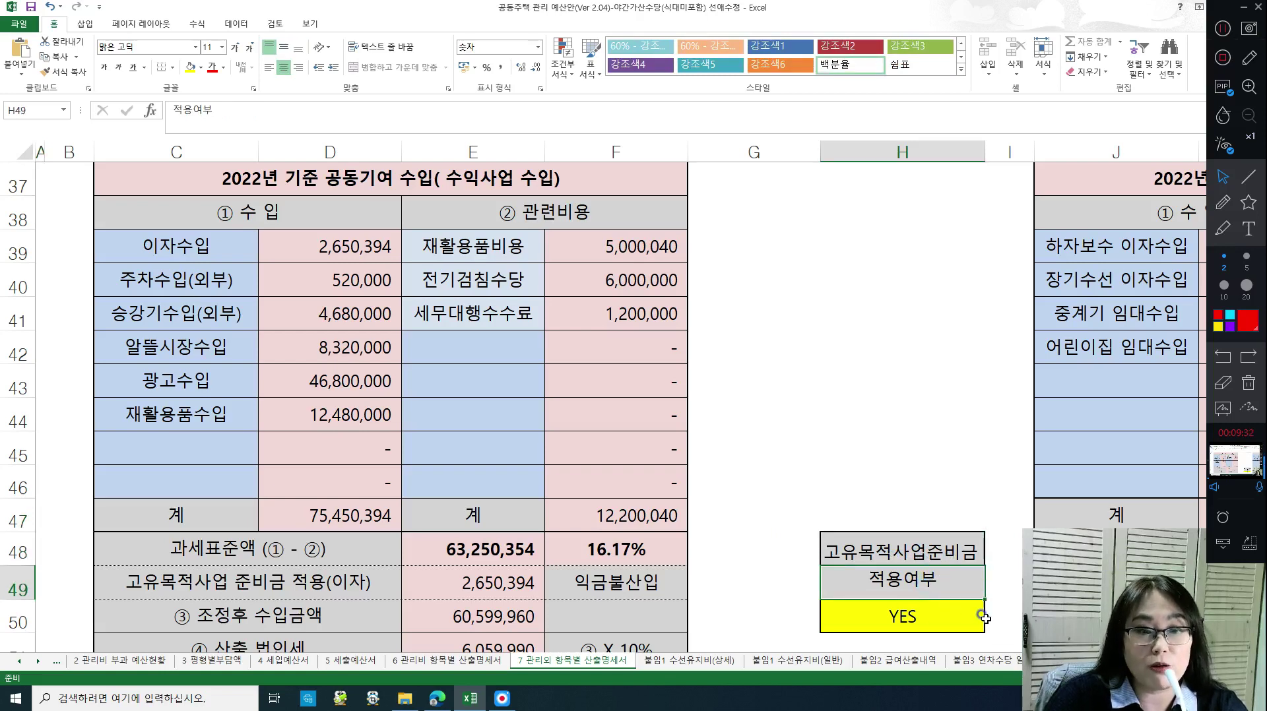
{"action": "left_click", "coordinate": [983, 617]}
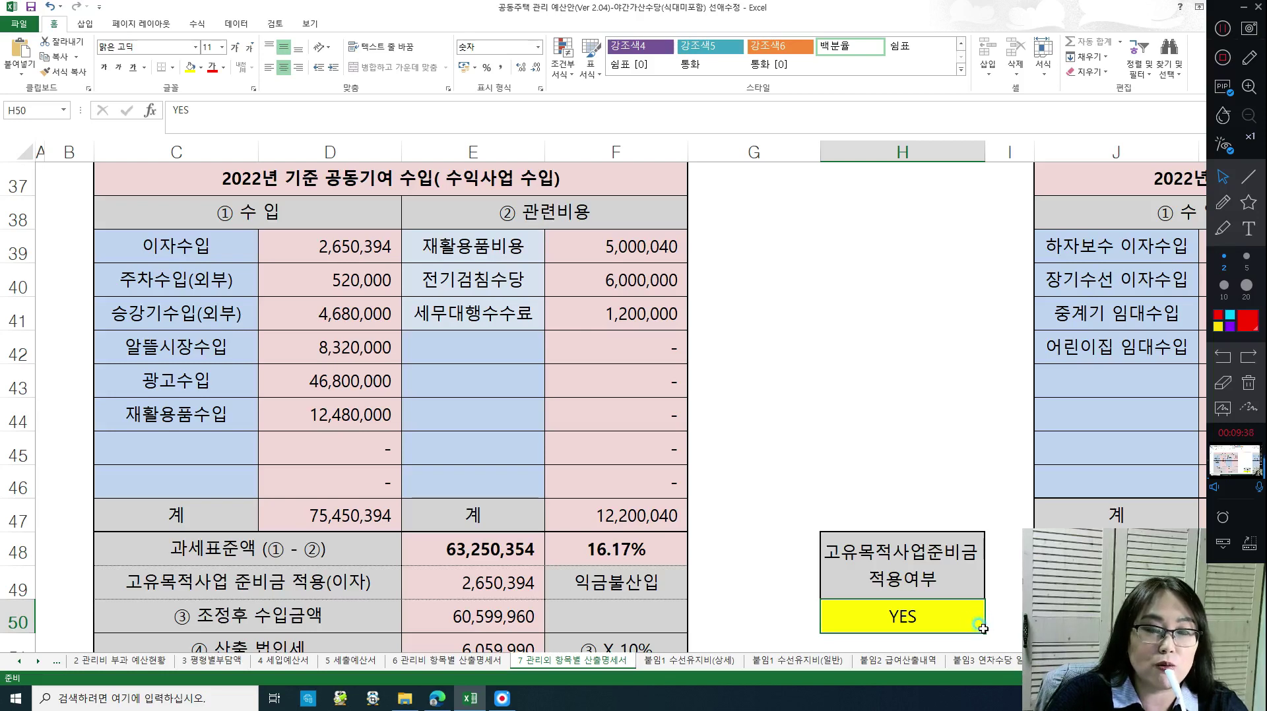
{"action": "left_click", "coordinate": [991, 626]}
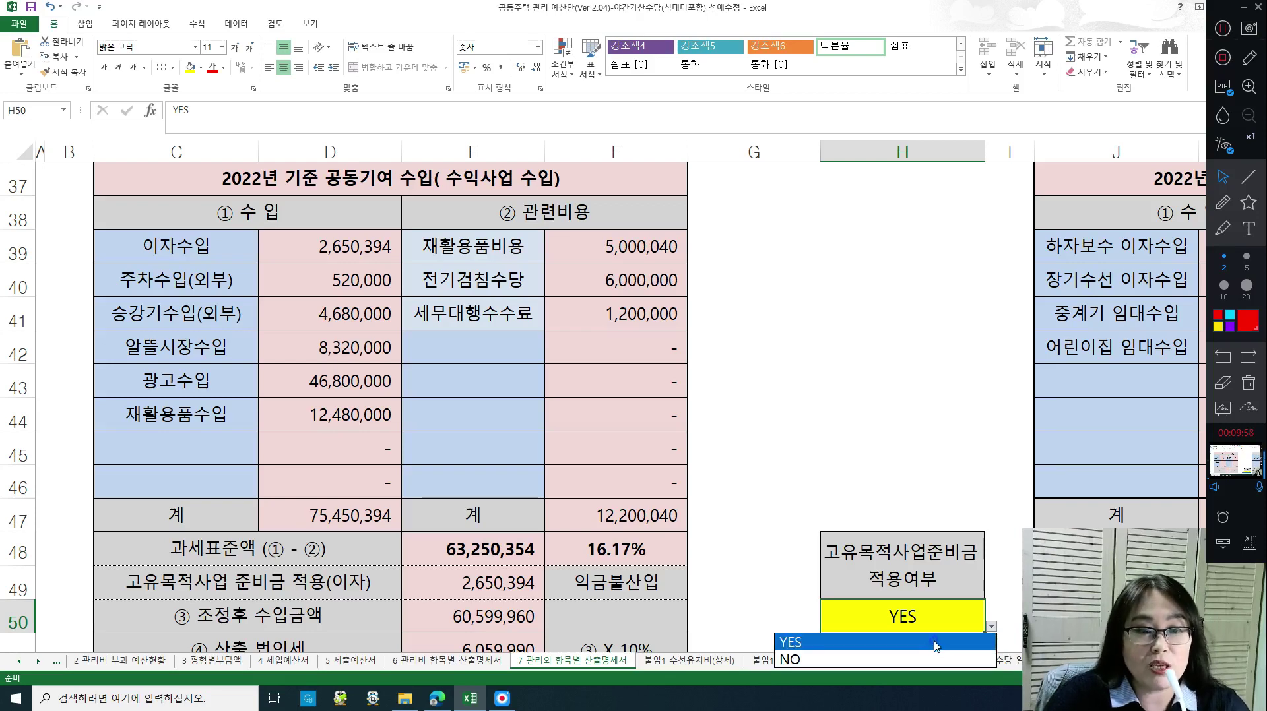
{"action": "left_click", "coordinate": [930, 645]}
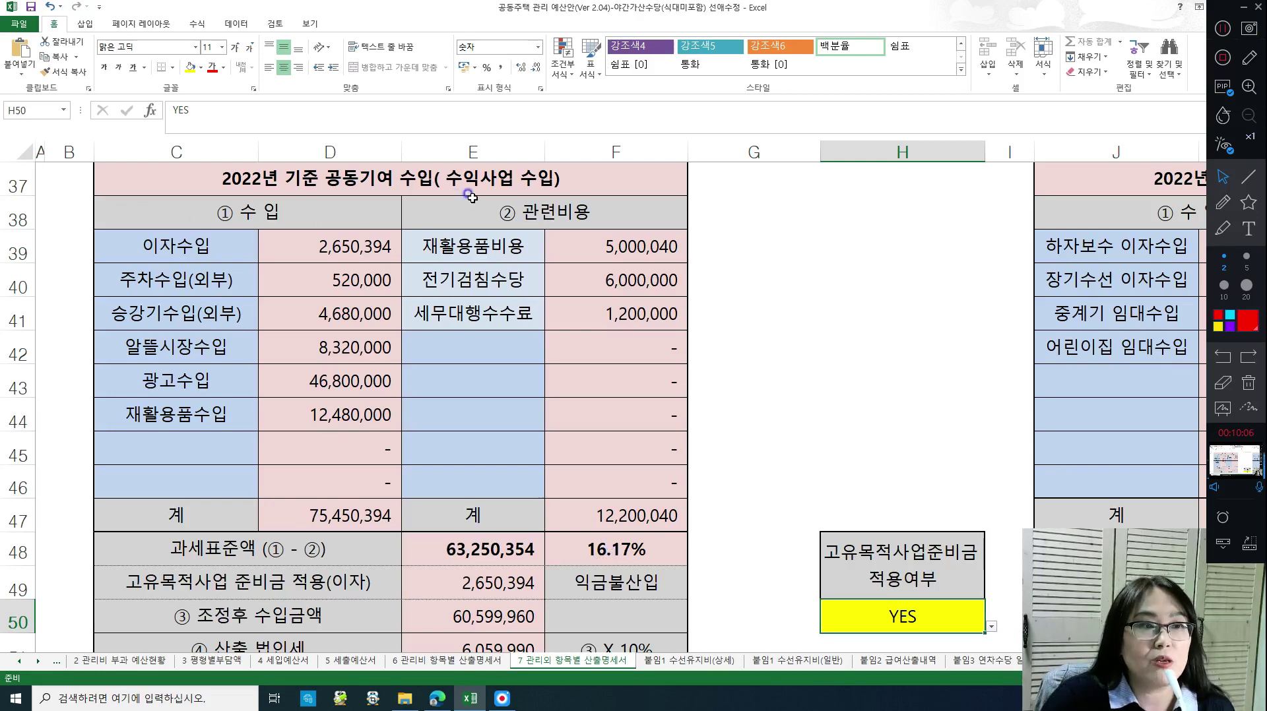
- Check the 2022 공동기여 수입 table's title and its 이자수입, 주차수입(외부) and 승강기수입(외부) entries
{"action": "left_click", "coordinate": [497, 183]}
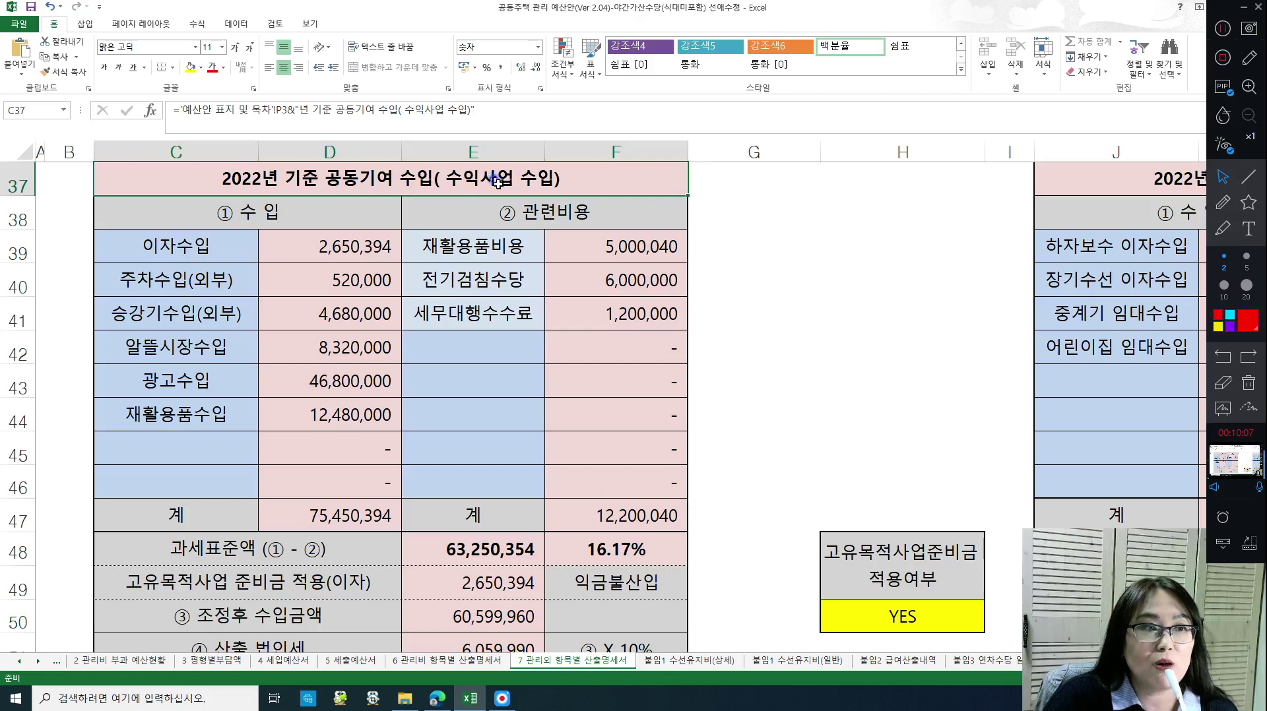
{"action": "left_click", "coordinate": [221, 241]}
{"action": "left_click", "coordinate": [229, 288]}
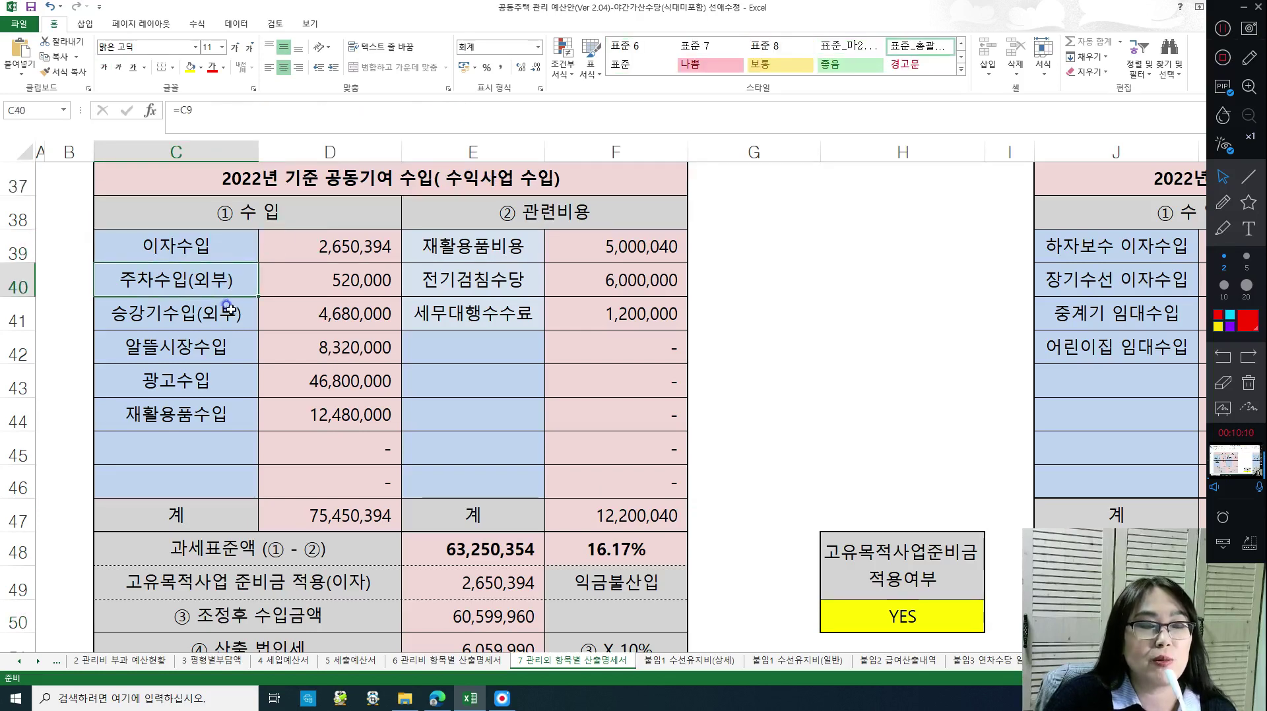
{"action": "left_click", "coordinate": [227, 306]}
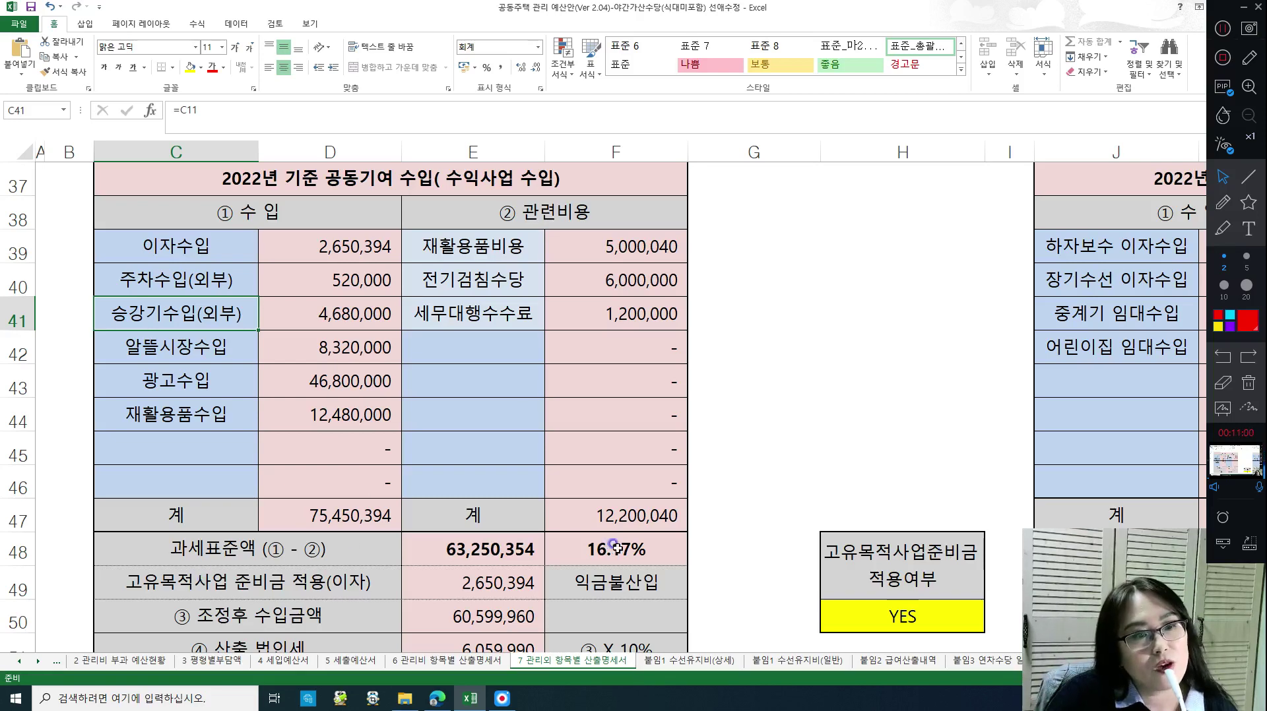
- Review the 고유목적사업준비금 적용여부 choice and inspect the 과세표준액 formula in E48
{"action": "left_click", "coordinate": [877, 610]}
{"action": "scroll", "coordinate": [969, 473], "scroll_direction": "down", "scroll_amount": 1}
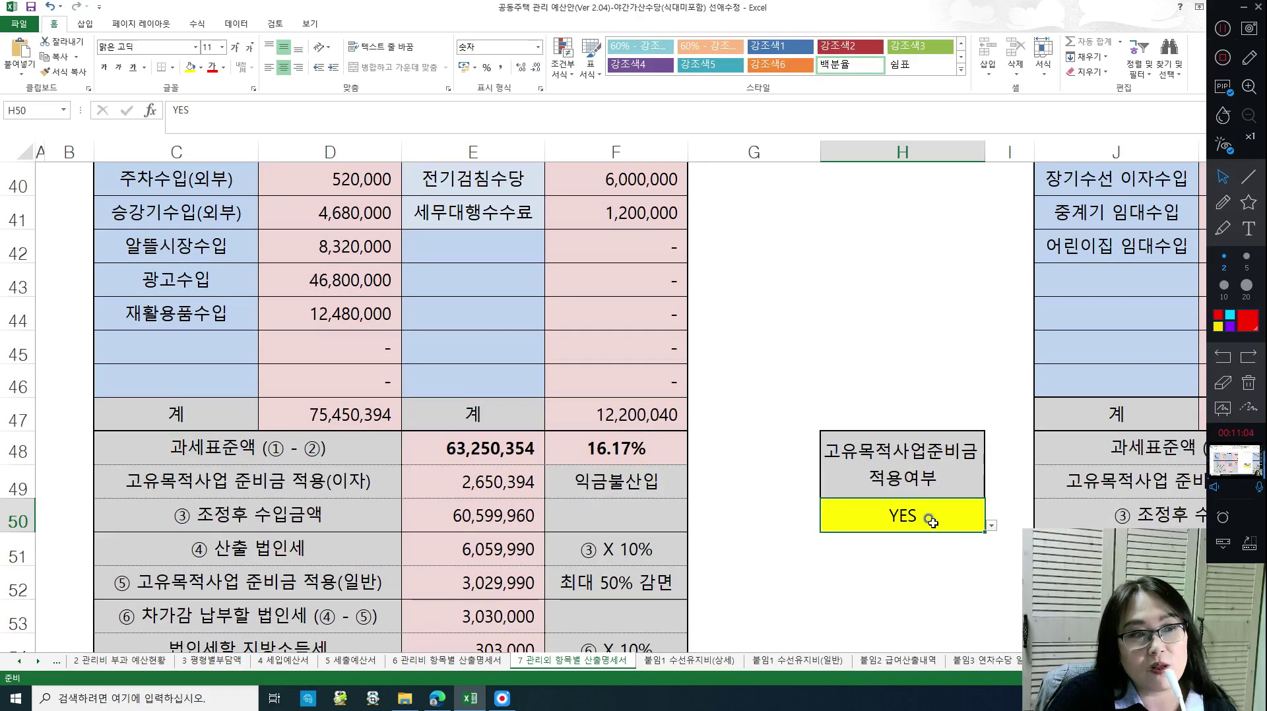
{"action": "left_click", "coordinate": [490, 454]}
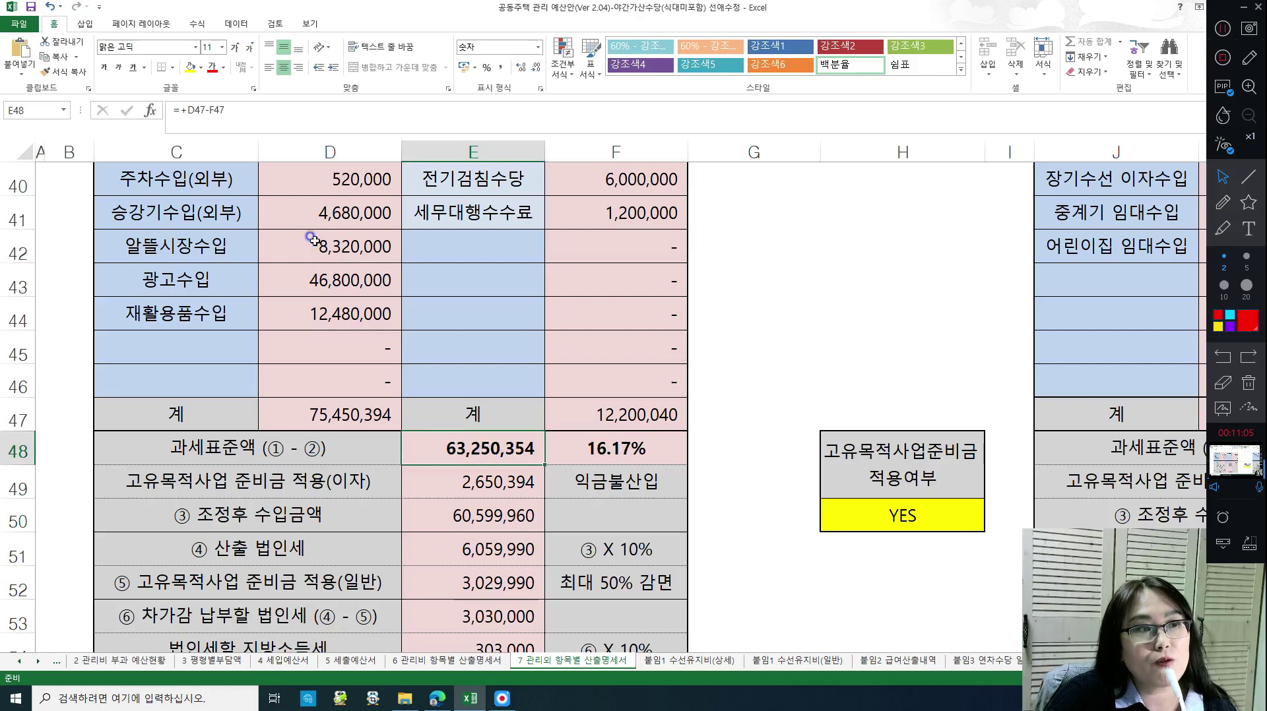
{"action": "left_click", "coordinate": [321, 106]}
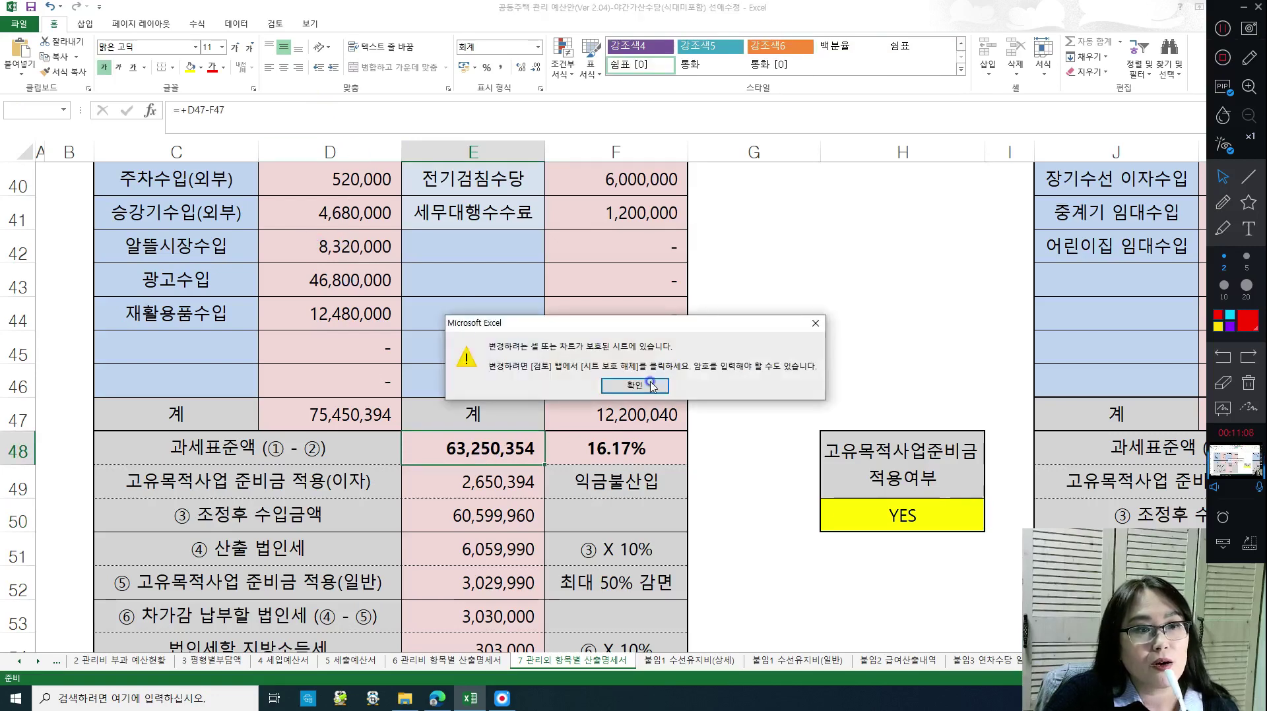
{"action": "left_click", "coordinate": [651, 386]}
{"action": "scroll", "coordinate": [557, 394], "scroll_direction": "up", "scroll_amount": 1}
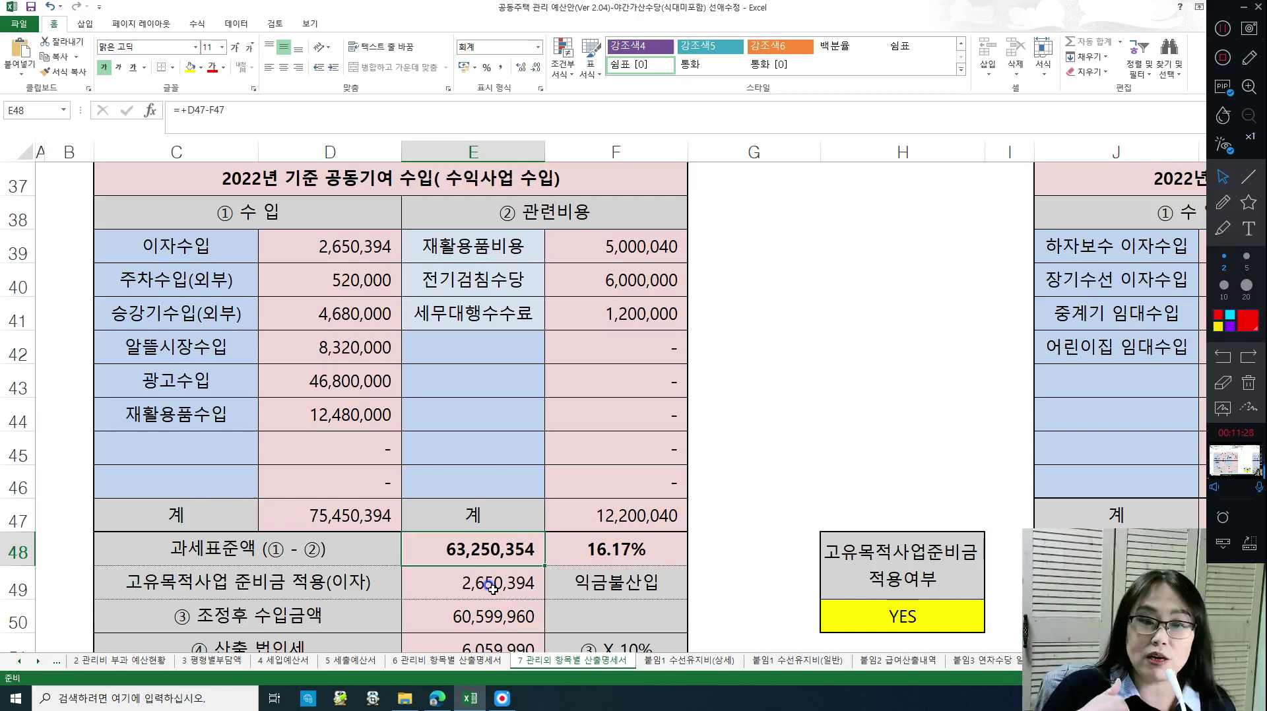
- Inspect the corporate tax formulas in E49 to E53, from 고유목적사업 준비금 적용(이자) to 차가감 납부할 법인세
{"action": "left_click", "coordinate": [492, 614]}
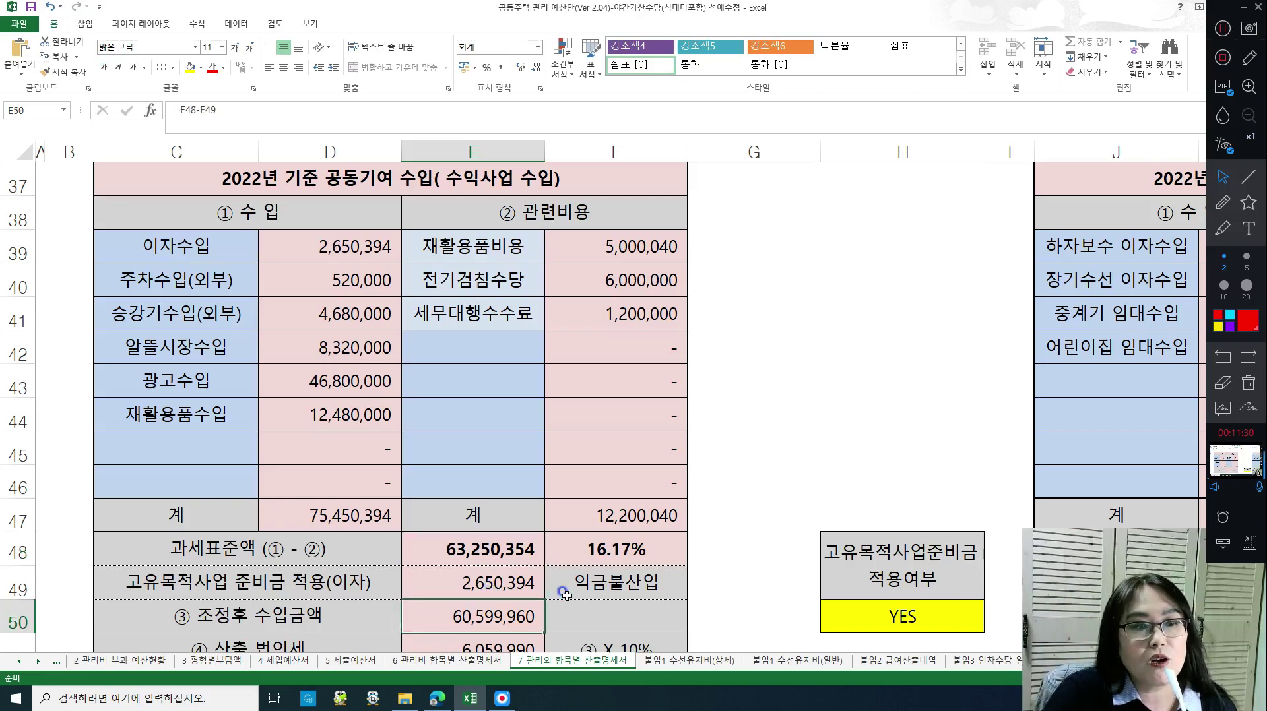
{"action": "scroll", "coordinate": [528, 534], "scroll_direction": "down", "scroll_amount": 1}
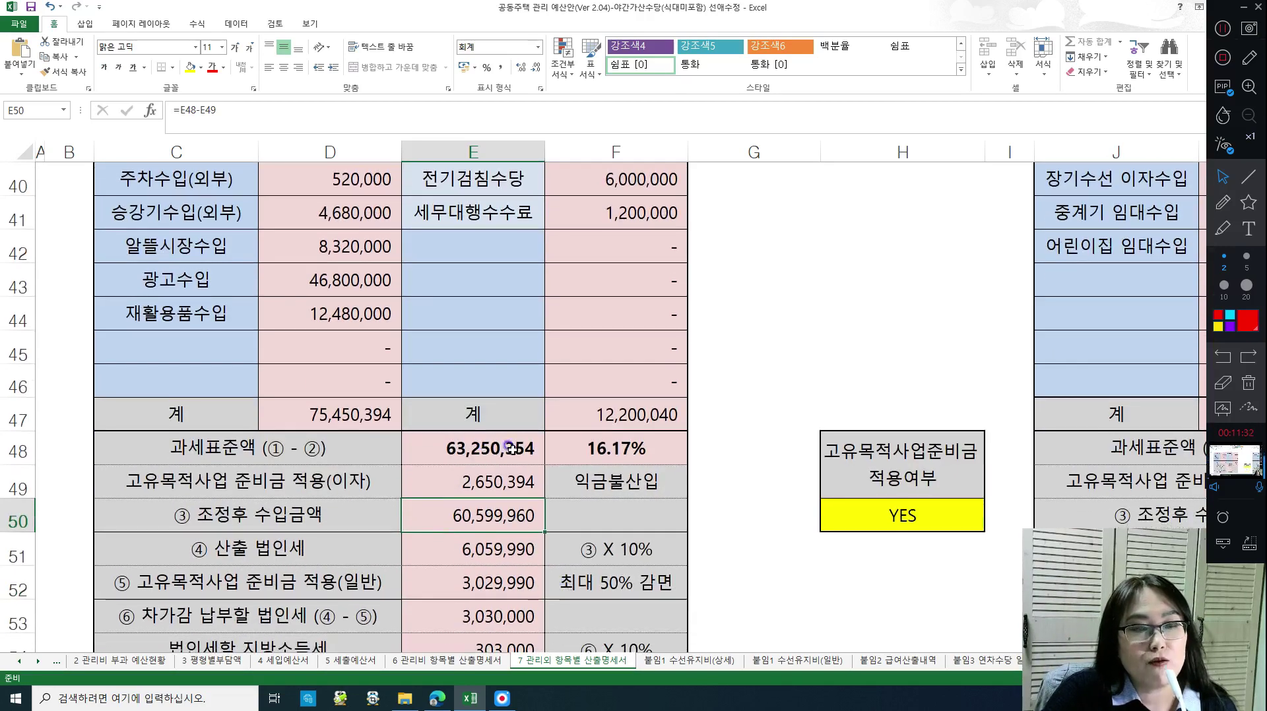
{"action": "left_click", "coordinate": [496, 481]}
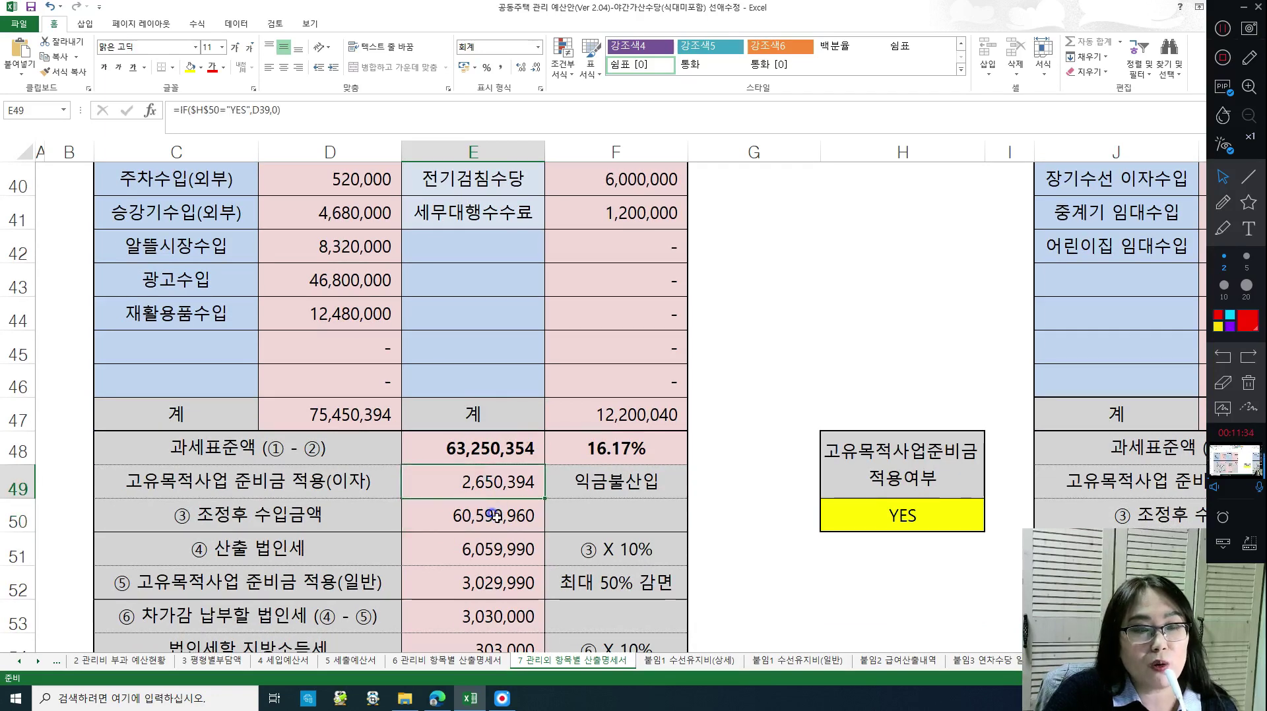
{"action": "left_click", "coordinate": [497, 516]}
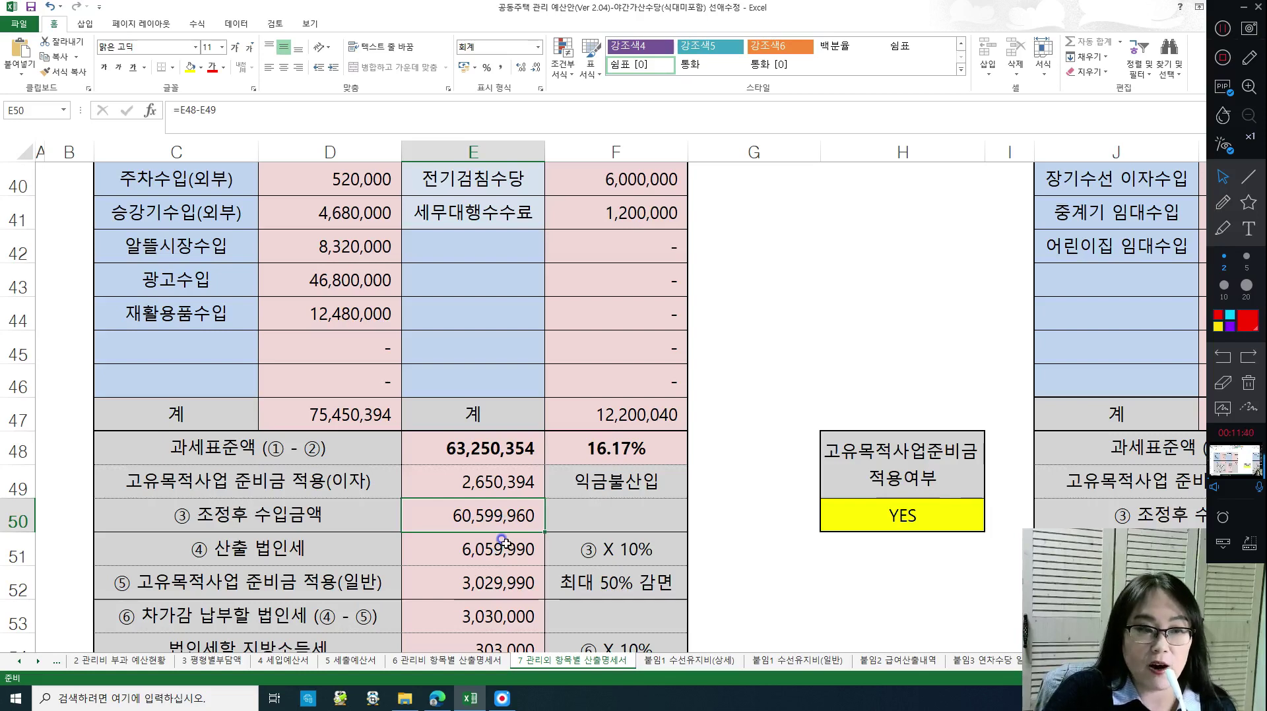
{"action": "left_click", "coordinate": [503, 547]}
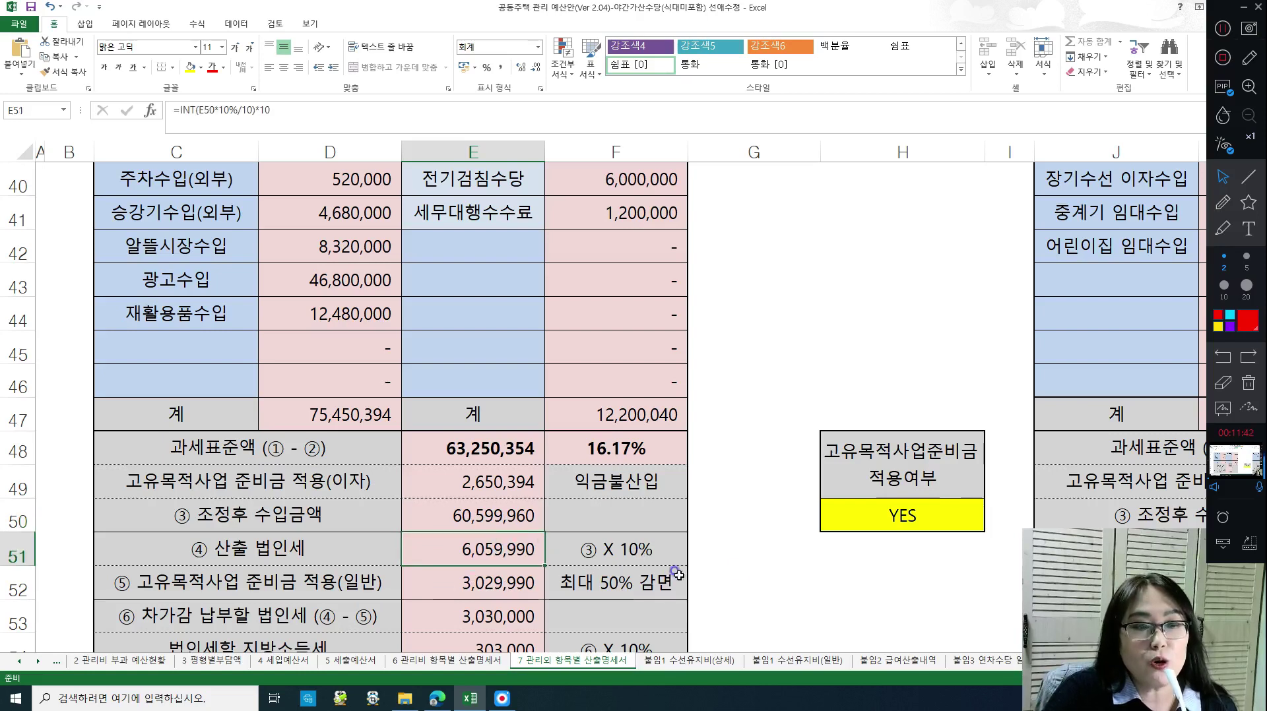
{"action": "left_click", "coordinate": [606, 581]}
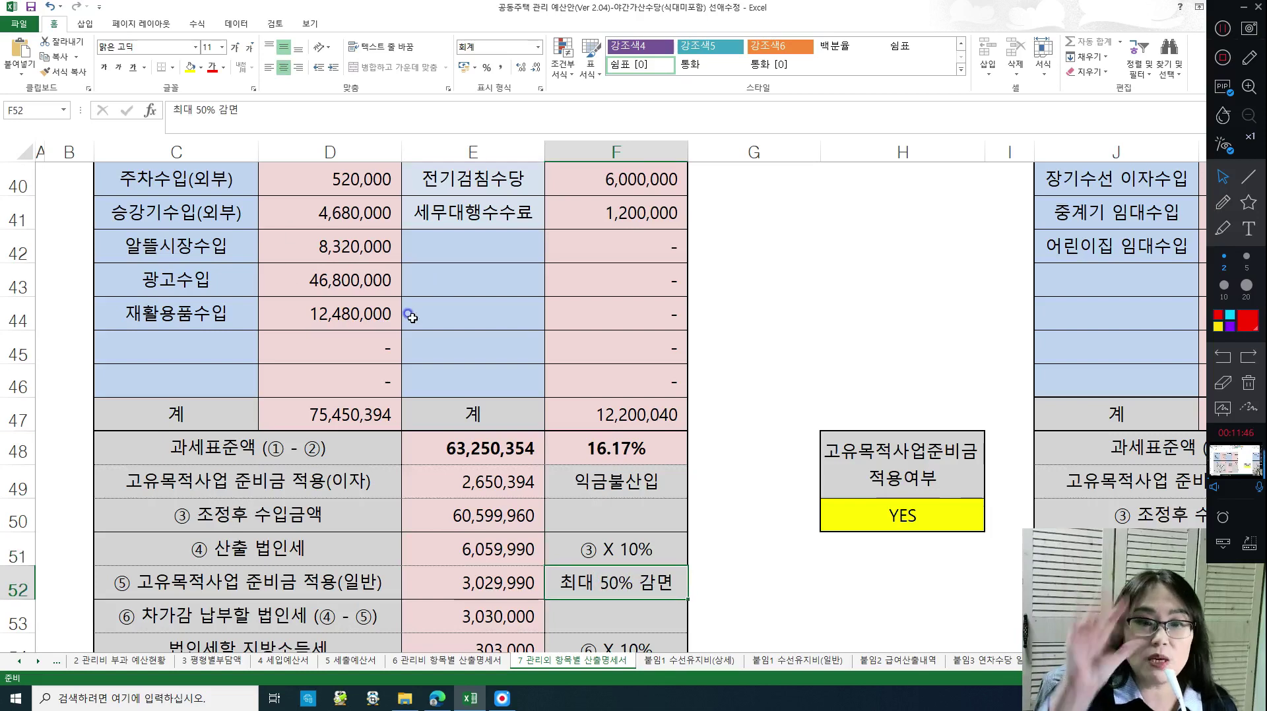
{"action": "left_click", "coordinate": [512, 587]}
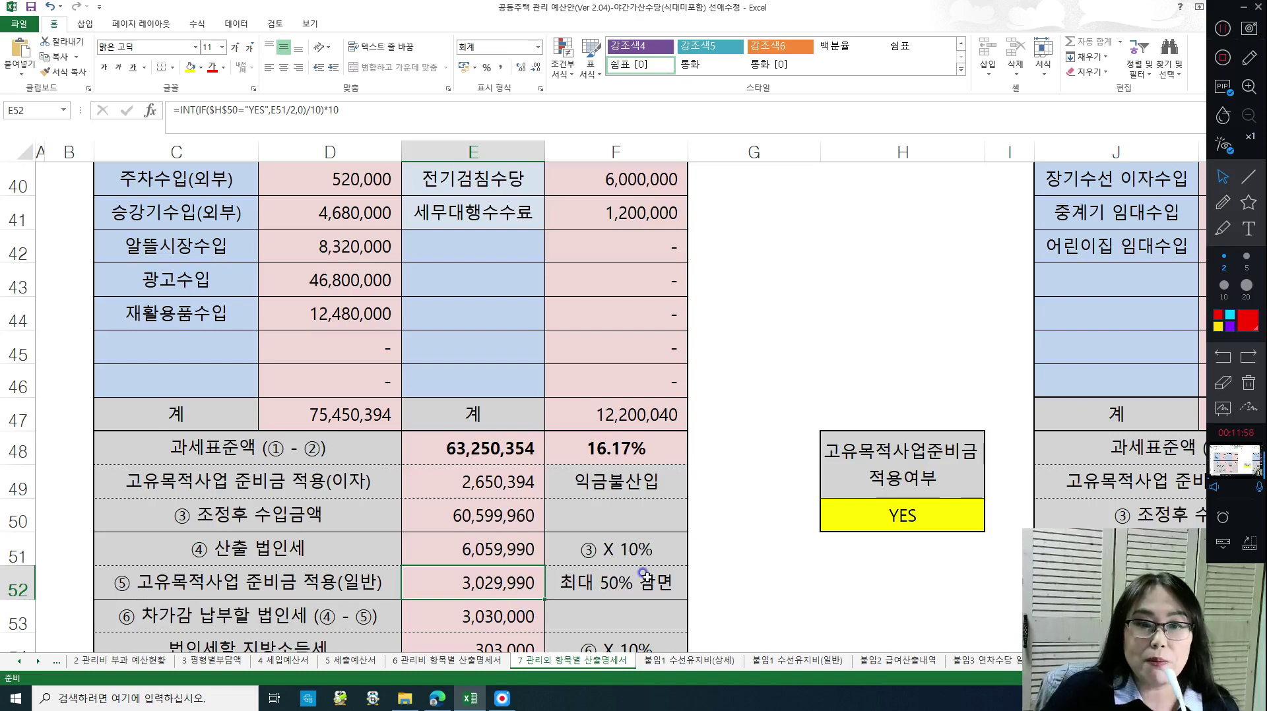
{"action": "left_click", "coordinate": [501, 609]}
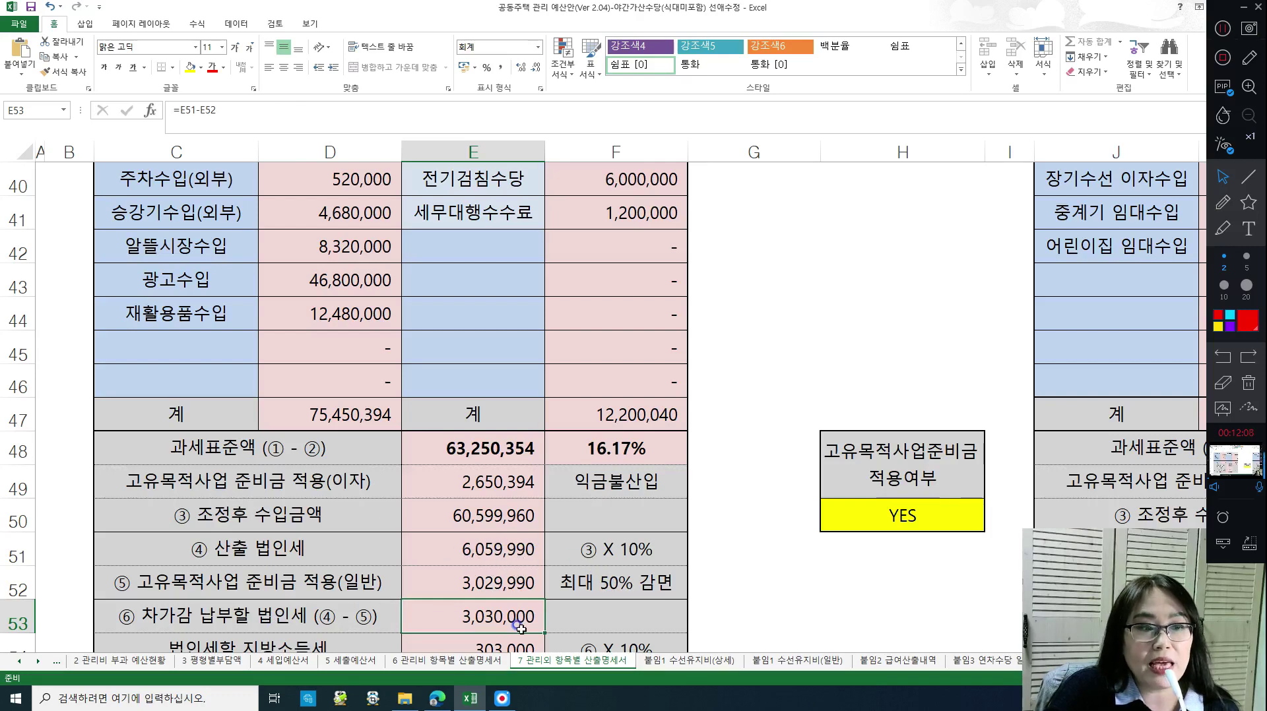
{"action": "scroll", "coordinate": [539, 604], "scroll_direction": "down", "scroll_amount": 1}
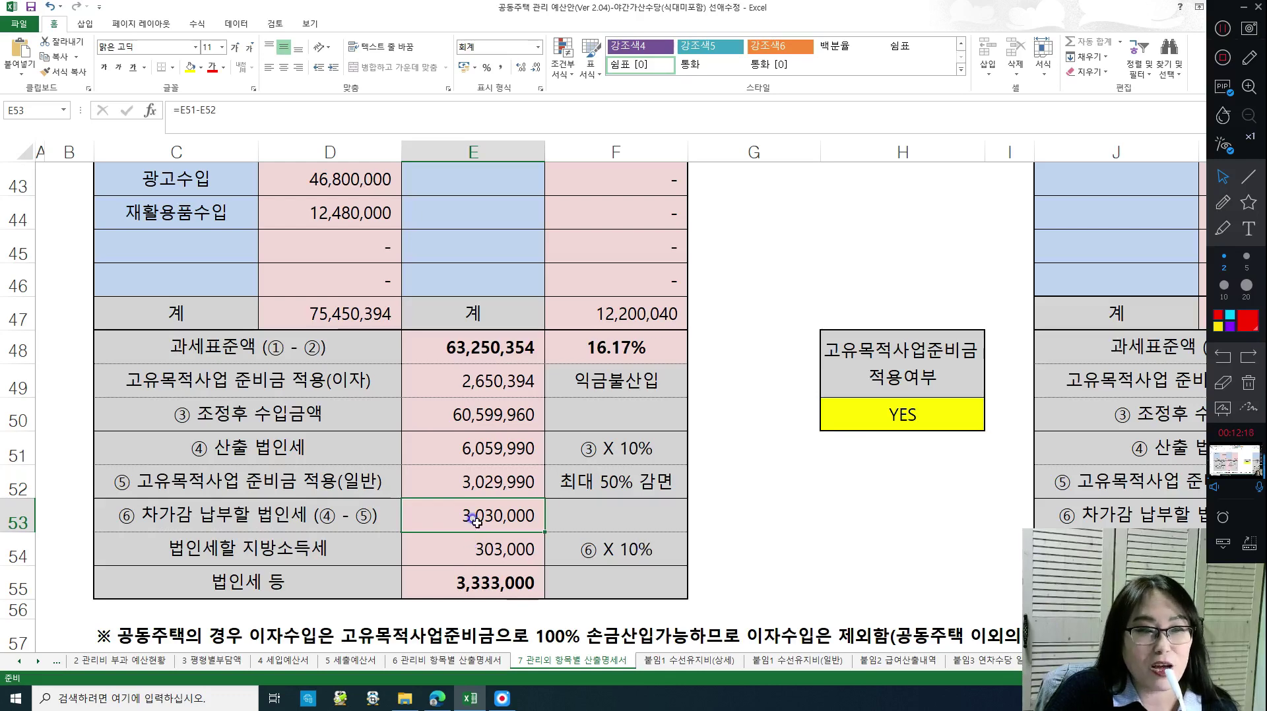
- Trace the 공동기여 법인세등 row in the expense table, ending at the 2022 budget formula in L18
{"action": "scroll", "coordinate": [1048, 402], "scroll_direction": "up", "scroll_amount": 9}
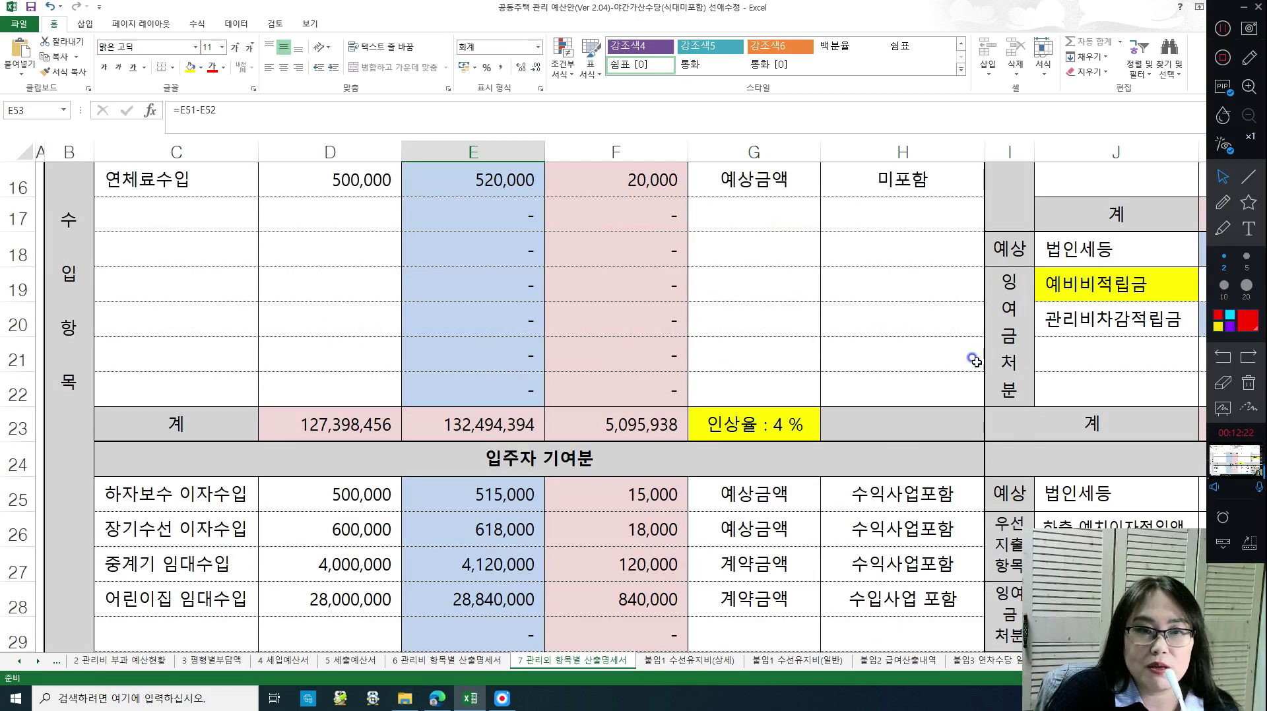
{"action": "left_click", "coordinate": [900, 359]}
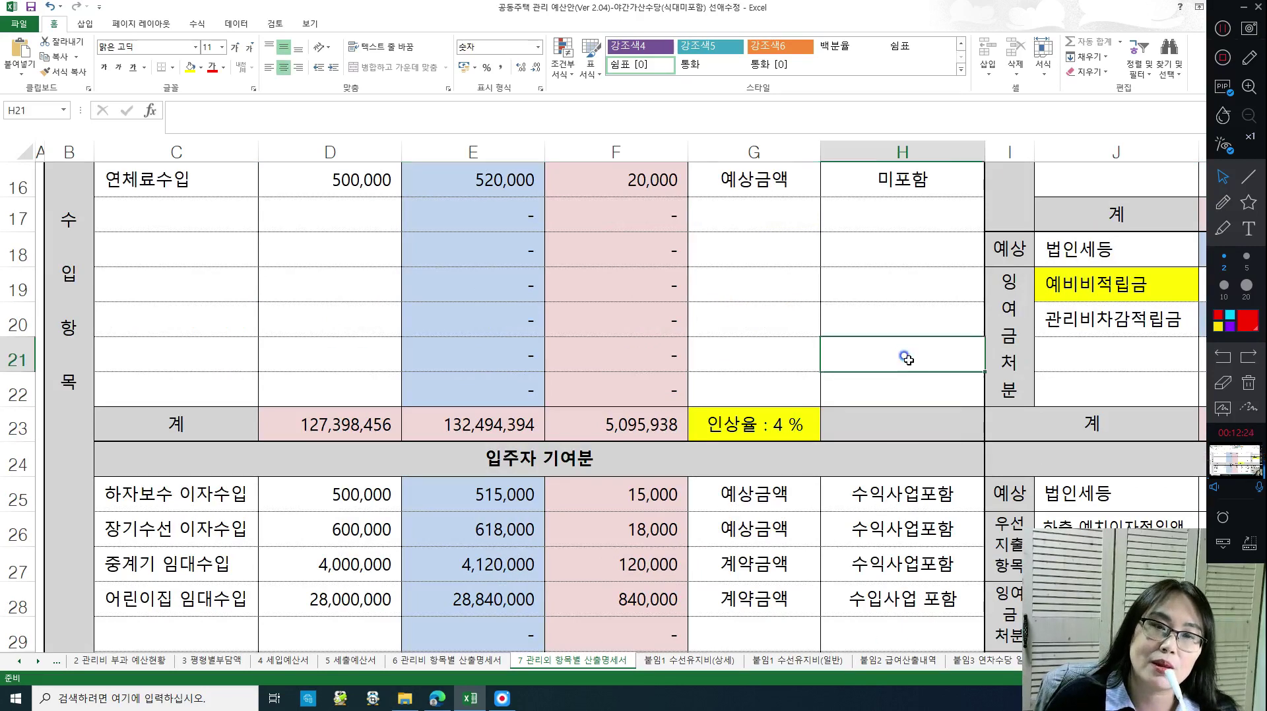
{"action": "key", "text": "Up"}
{"action": "key", "text": "Up"}
{"action": "key", "text": "Up"}
{"action": "key", "text": "Right"}
{"action": "key", "text": "Right"}
{"action": "key", "text": "Right"}
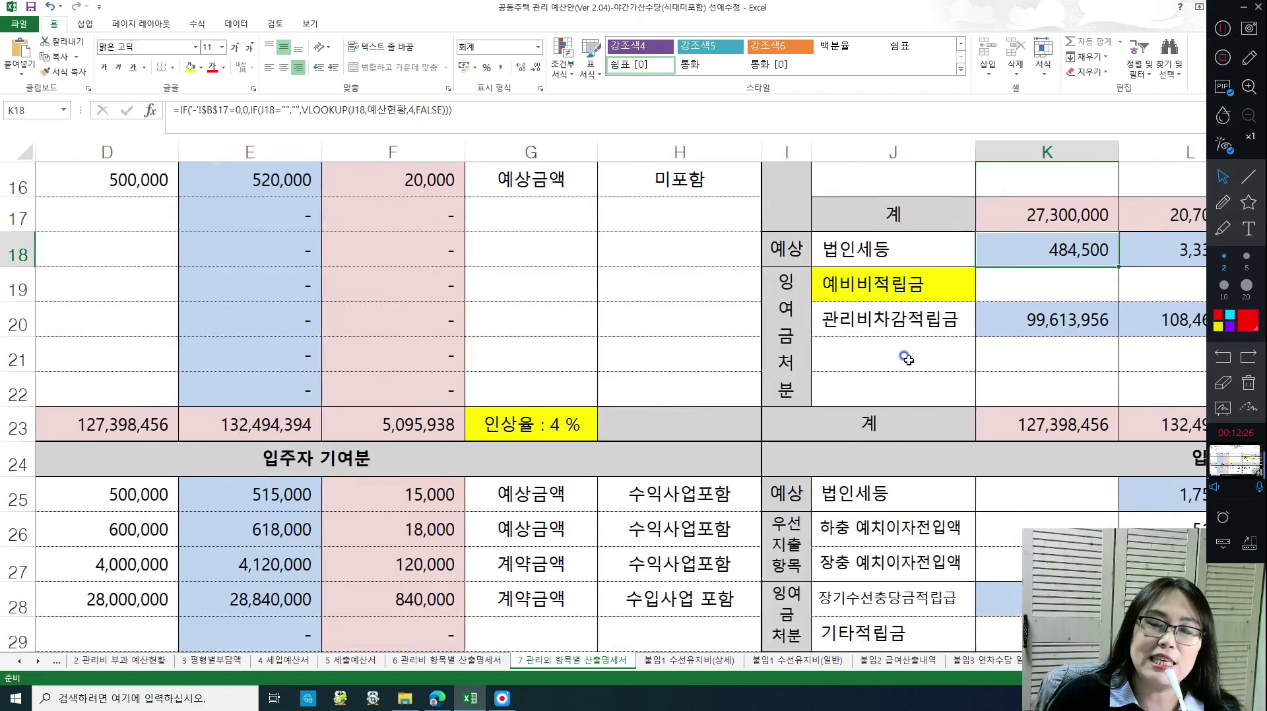
{"action": "key", "text": "Right"}
{"action": "key", "text": "Right"}
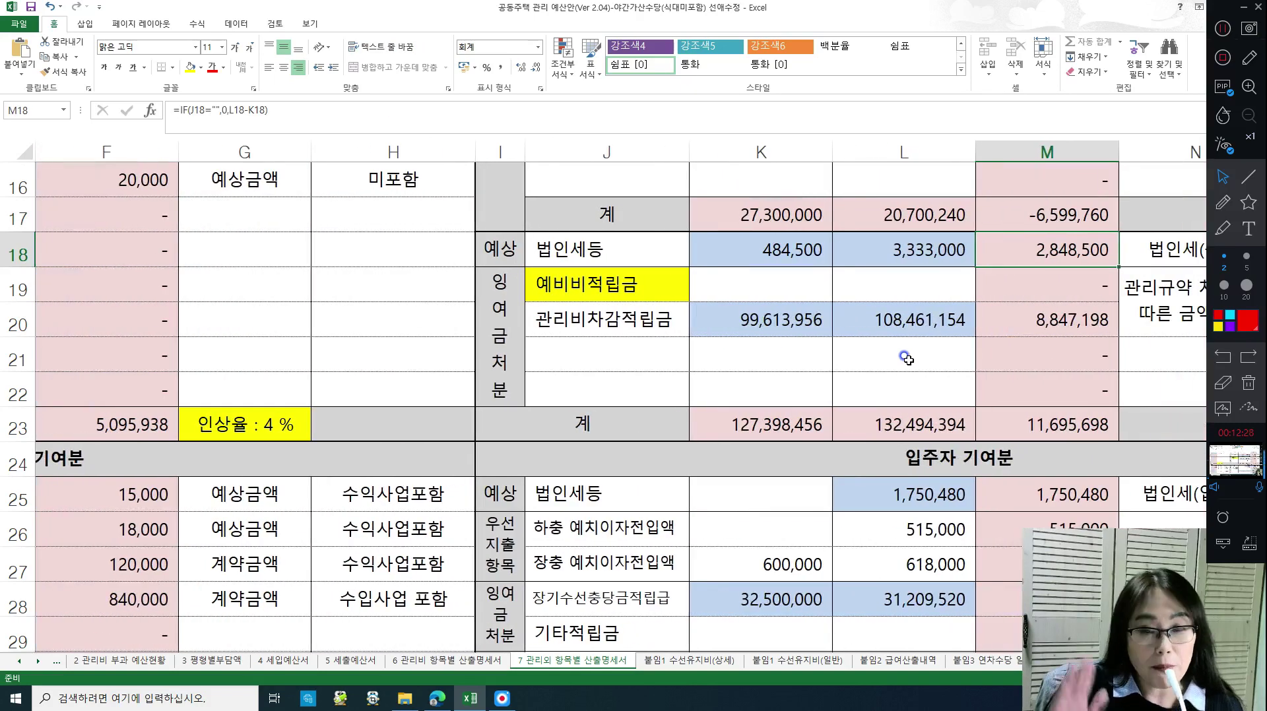
{"action": "left_click", "coordinate": [904, 241]}
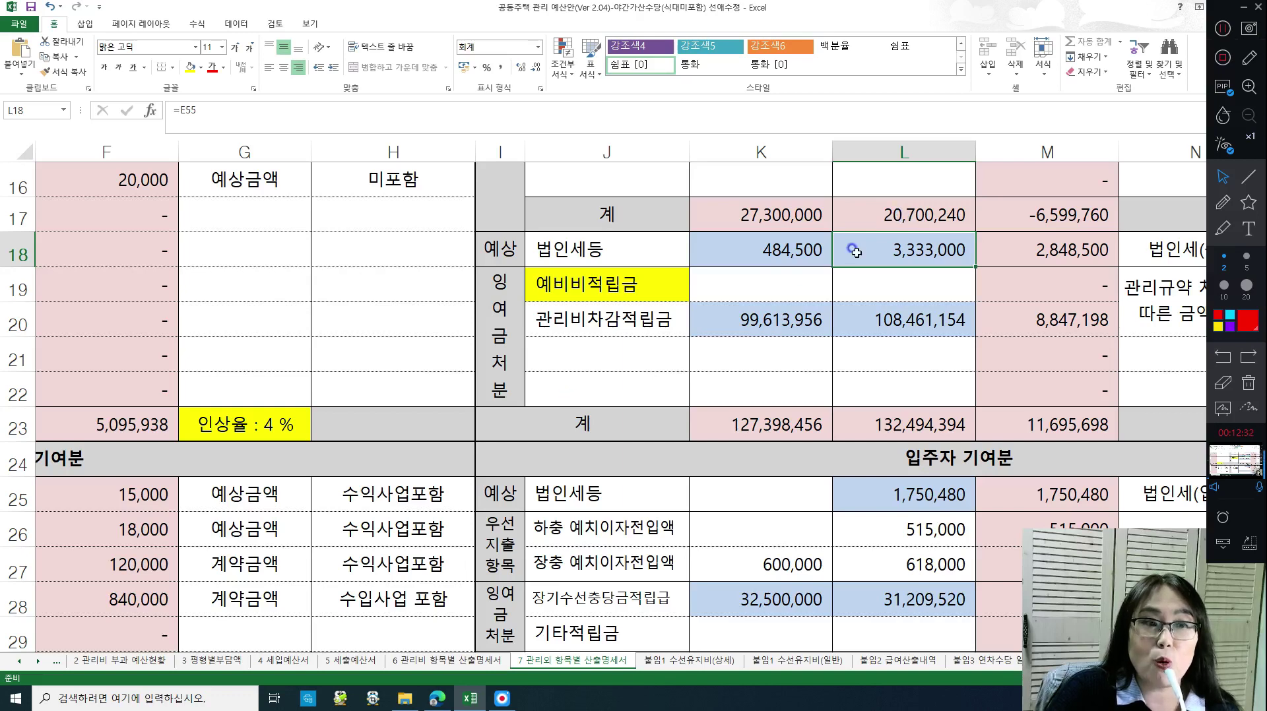
- Enter 50,000,000 as the 2022 budget for 예비비적립금 in L19
{"action": "left_click", "coordinate": [929, 285]}
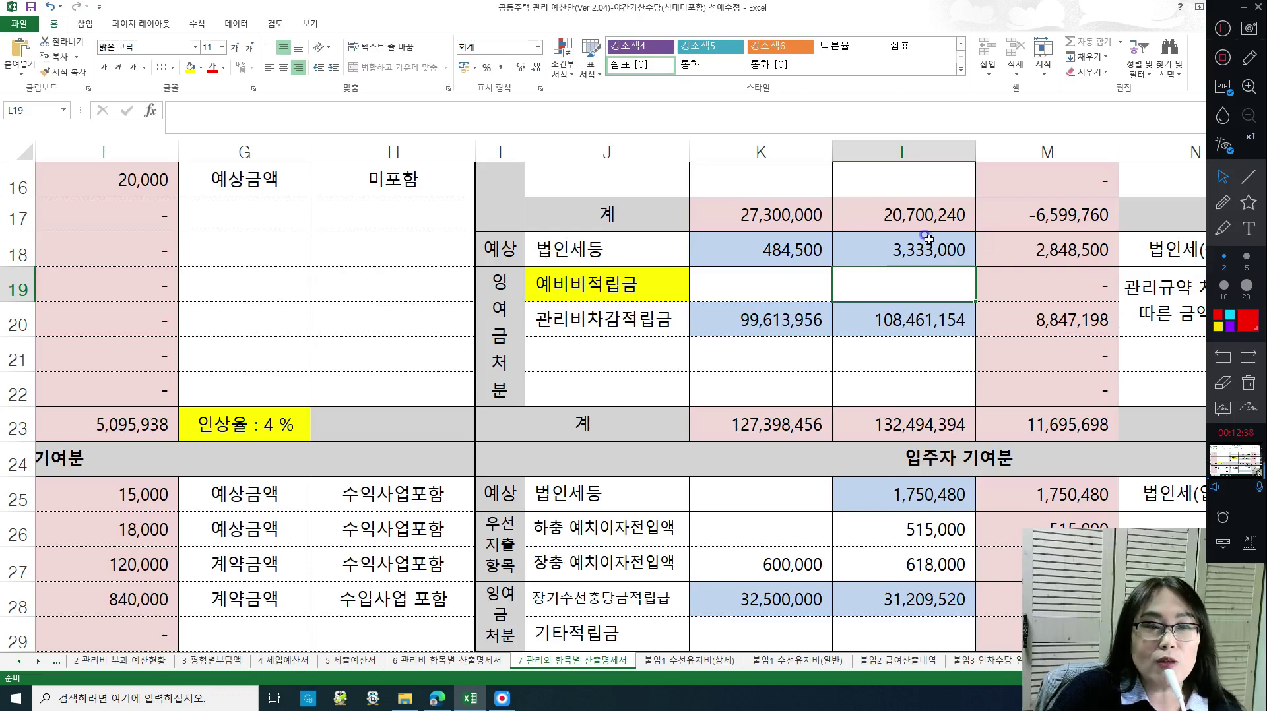
{"action": "scroll", "coordinate": [927, 239], "scroll_direction": "up", "scroll_amount": 3}
{"action": "scroll", "coordinate": [758, 290], "scroll_direction": "up", "scroll_amount": 1}
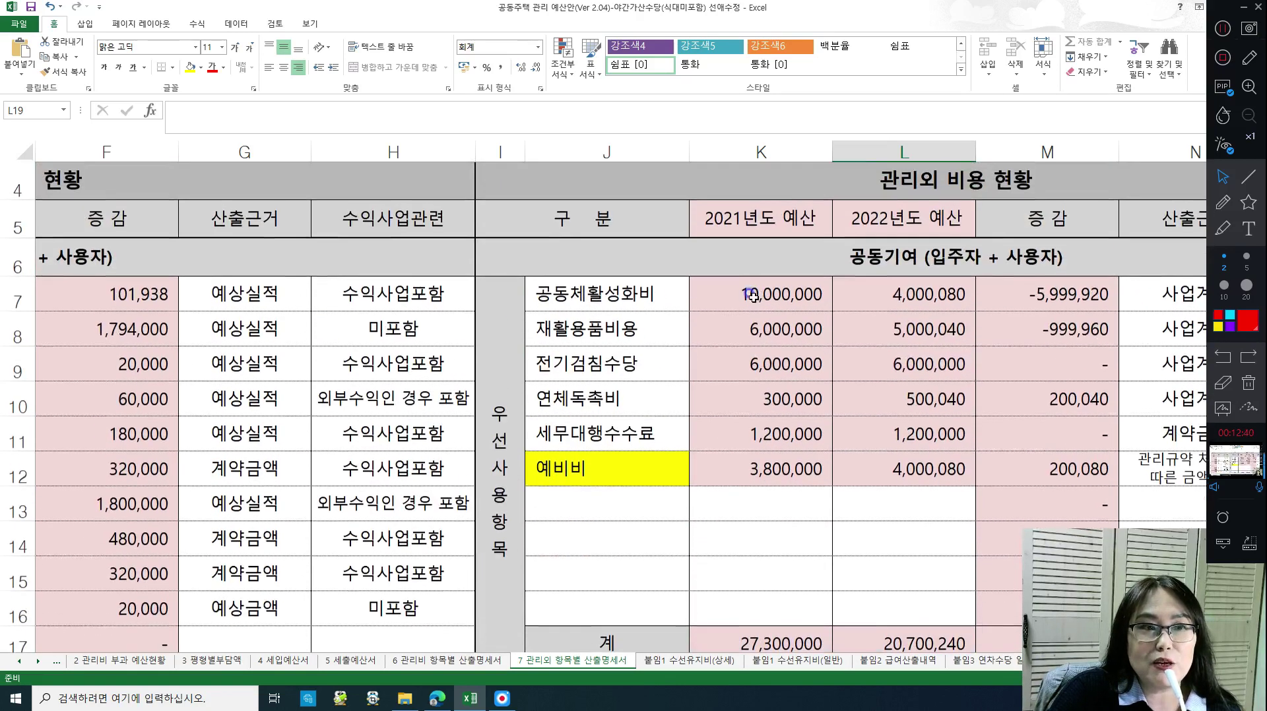
{"action": "scroll", "coordinate": [739, 396], "scroll_direction": "down", "scroll_amount": 2}
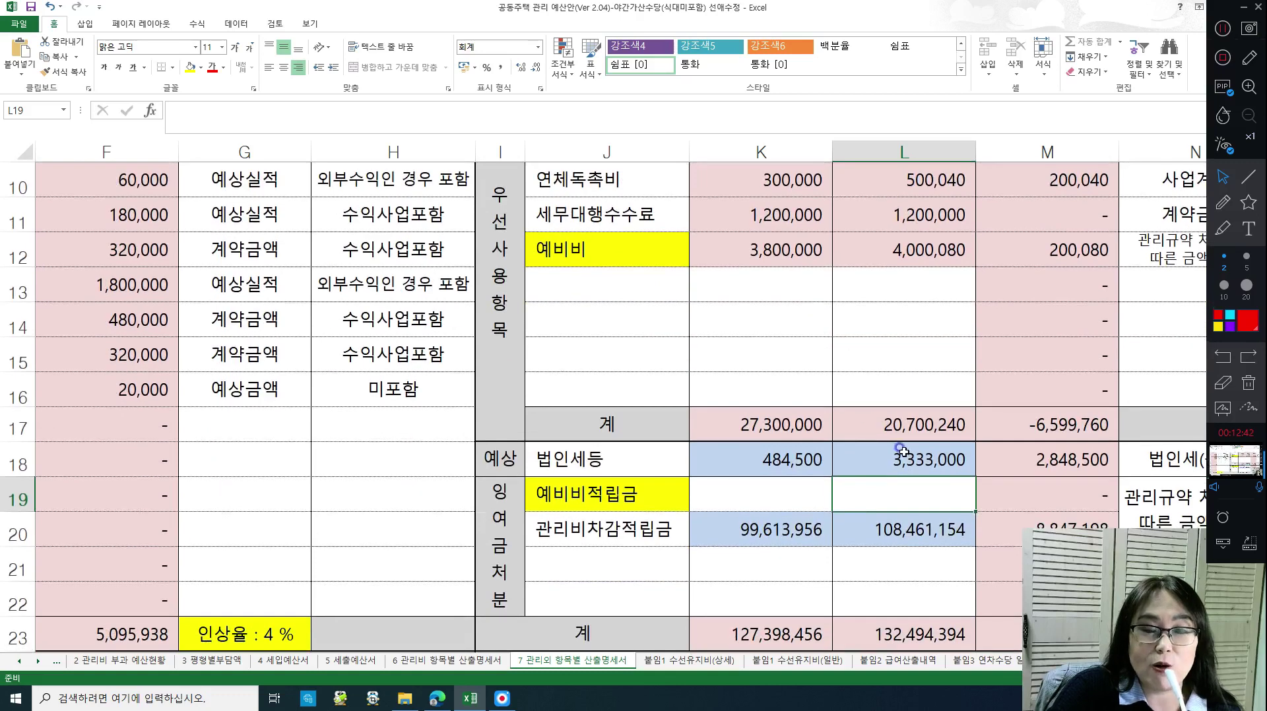
{"action": "left_click", "coordinate": [573, 496]}
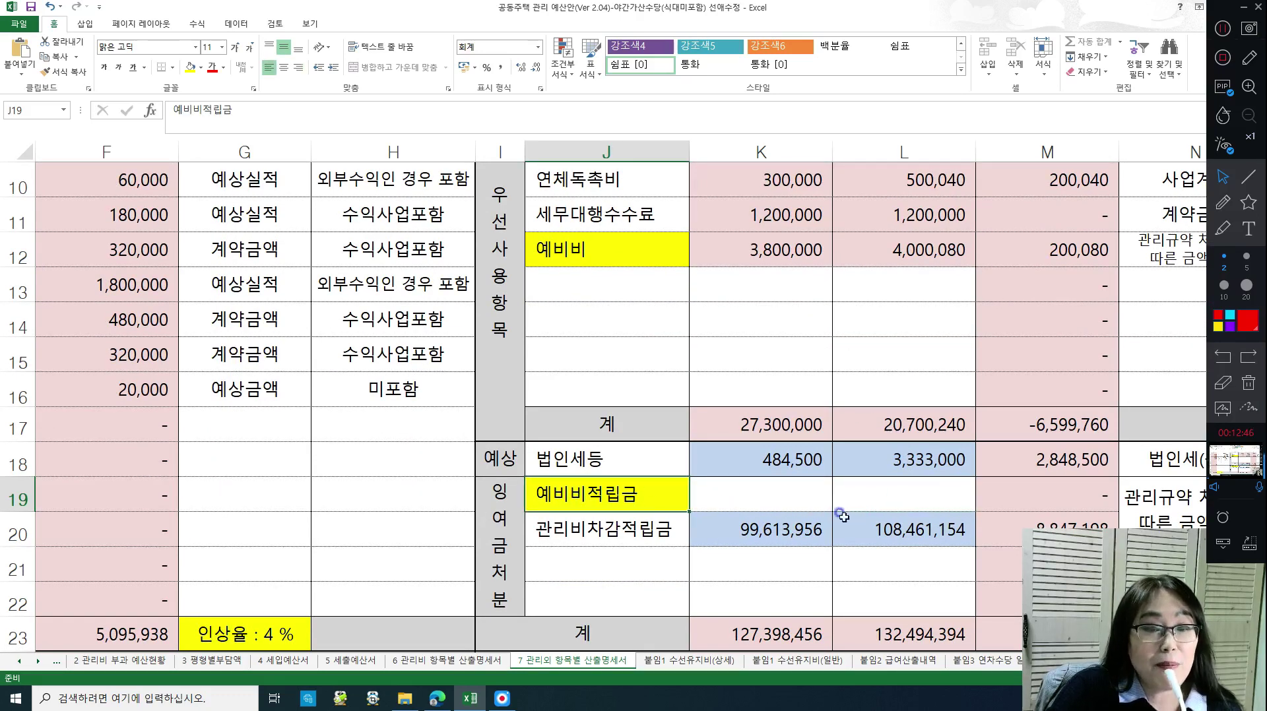
{"action": "left_click", "coordinate": [912, 503]}
{"action": "type", "text": "50000000"}
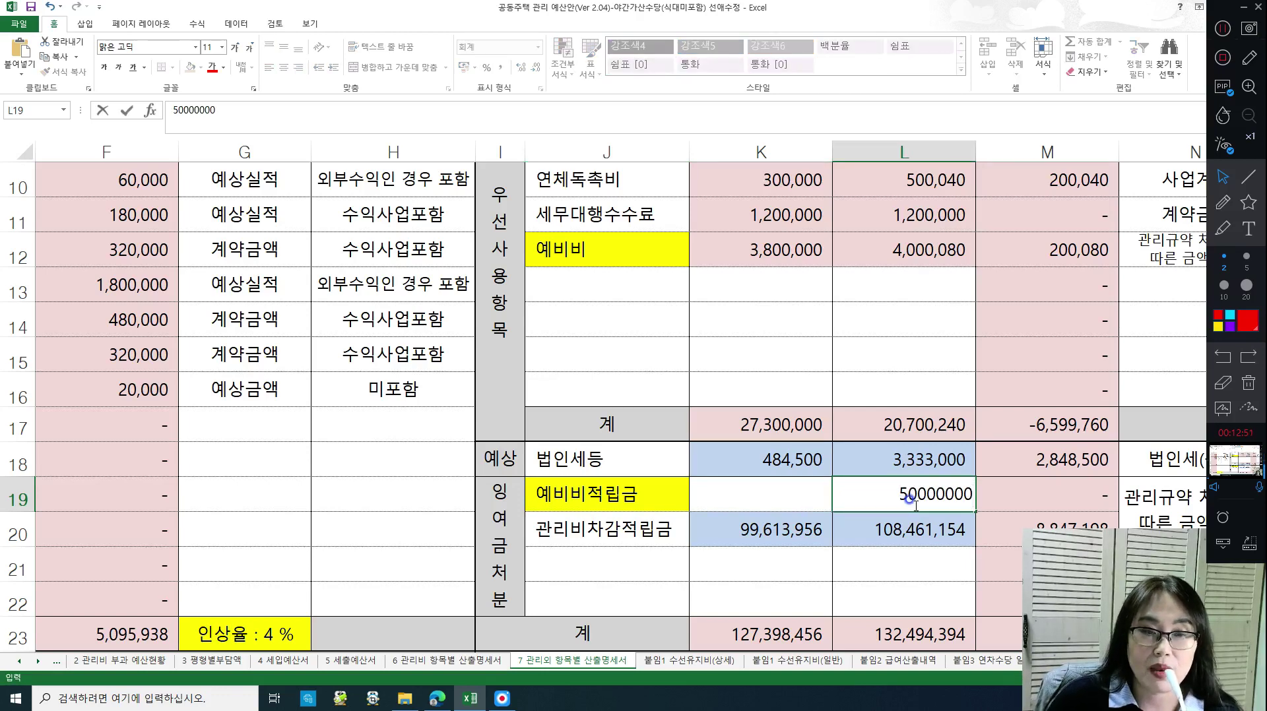
{"action": "key", "text": "Return"}
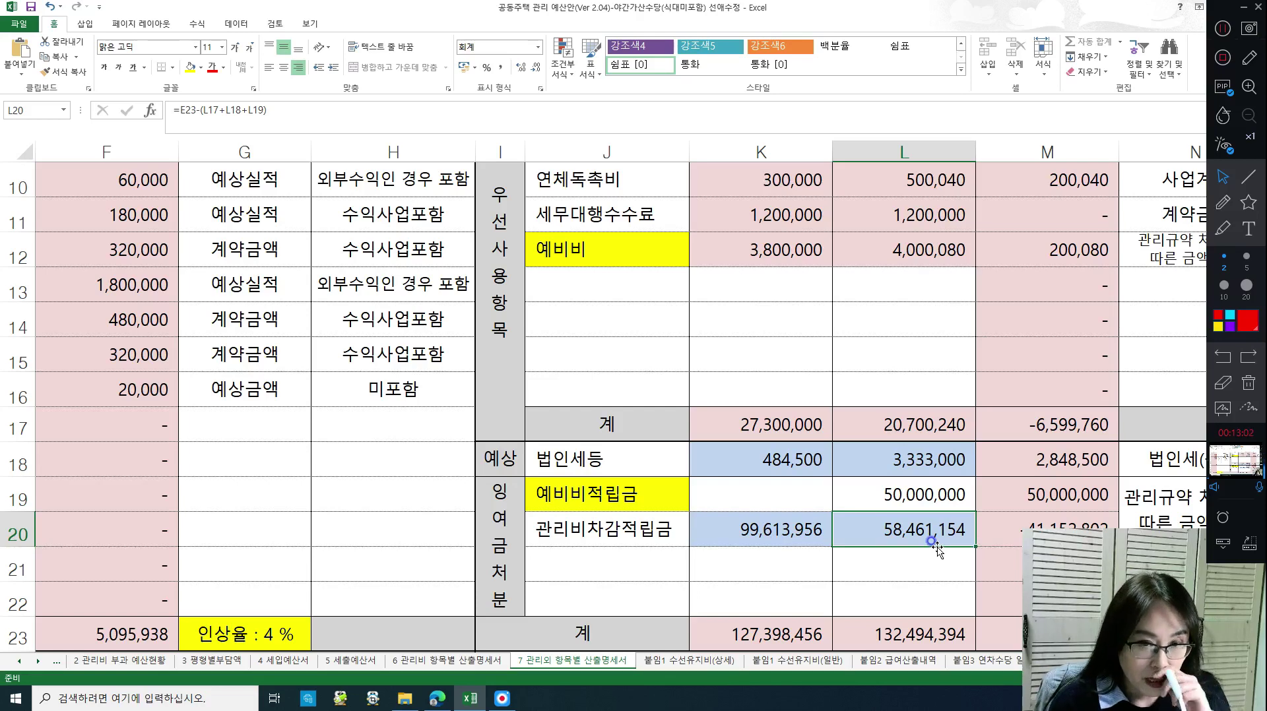
- Review the 잉여금처분 item cells: the blank rows J21 and J22 and the 예비비적립금 entry
{"action": "left_click", "coordinate": [623, 568]}
{"action": "left_click", "coordinate": [629, 595]}
{"action": "left_click", "coordinate": [624, 569]}
{"action": "left_click", "coordinate": [617, 595]}
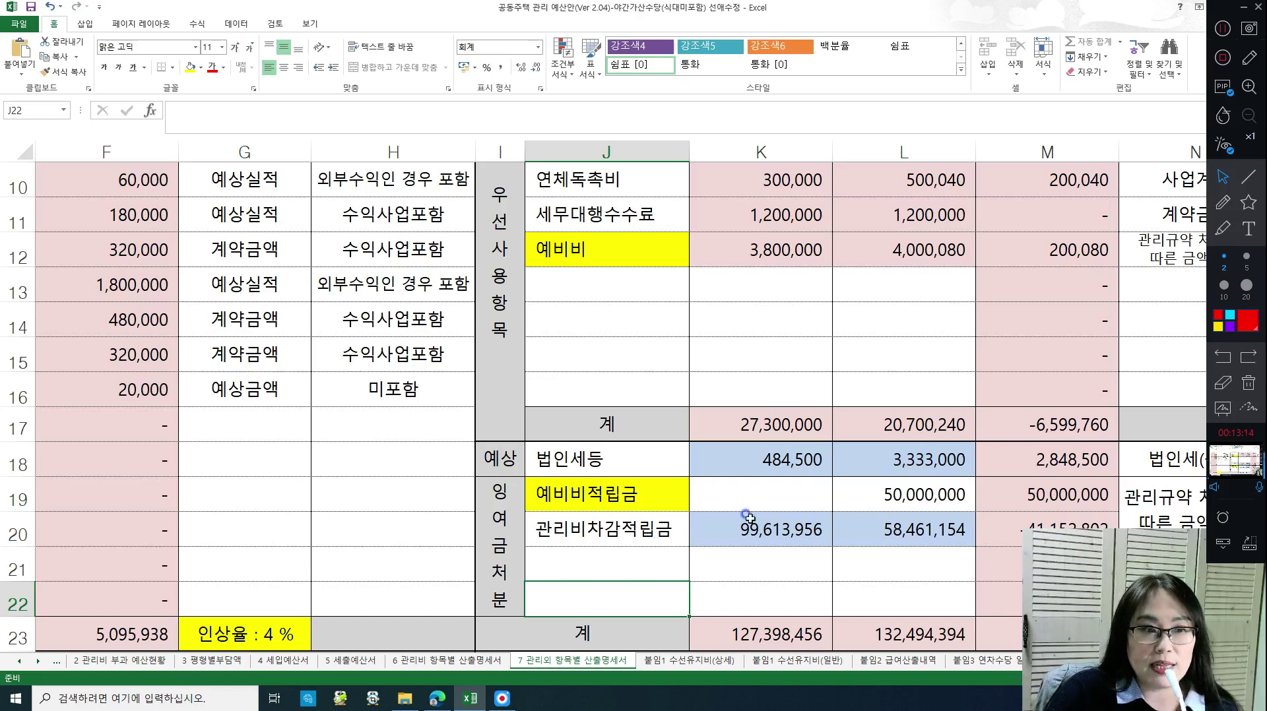
{"action": "left_click", "coordinate": [653, 489]}
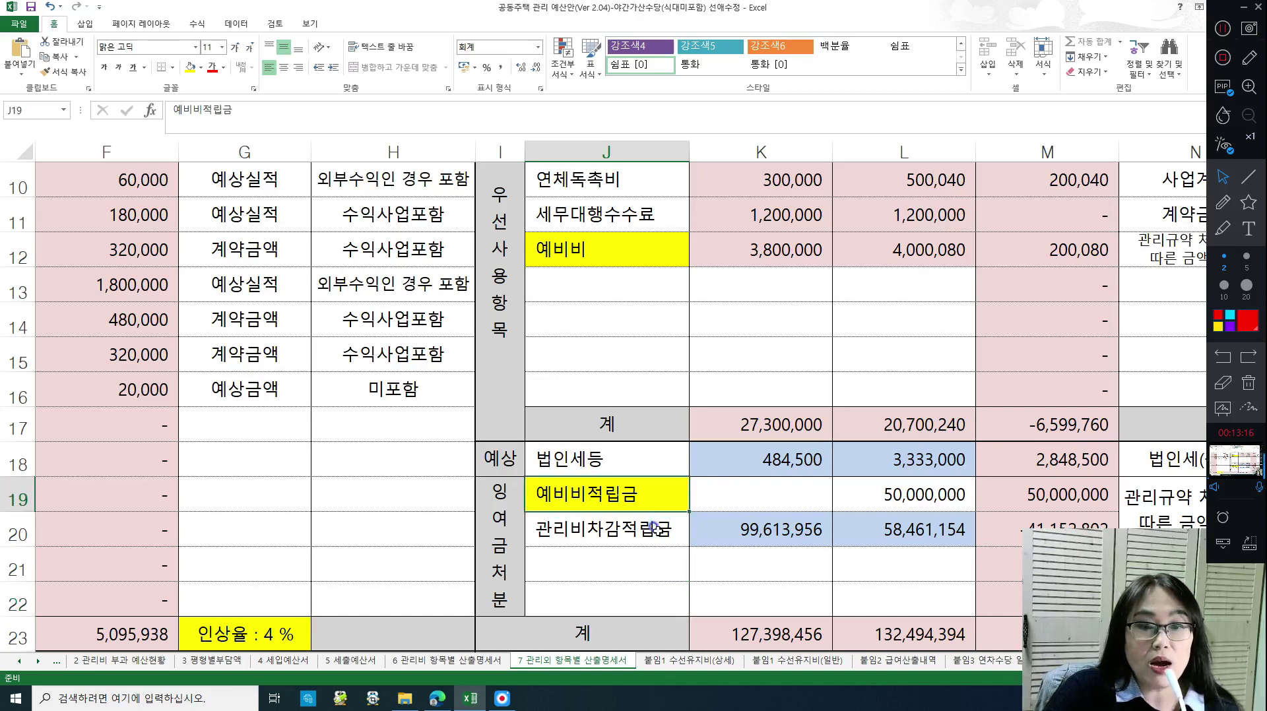
- Check the 관리비차감적립금 item in J20 and compare the 공동기여 income and expense totals along row 23
{"action": "left_click", "coordinate": [653, 527]}
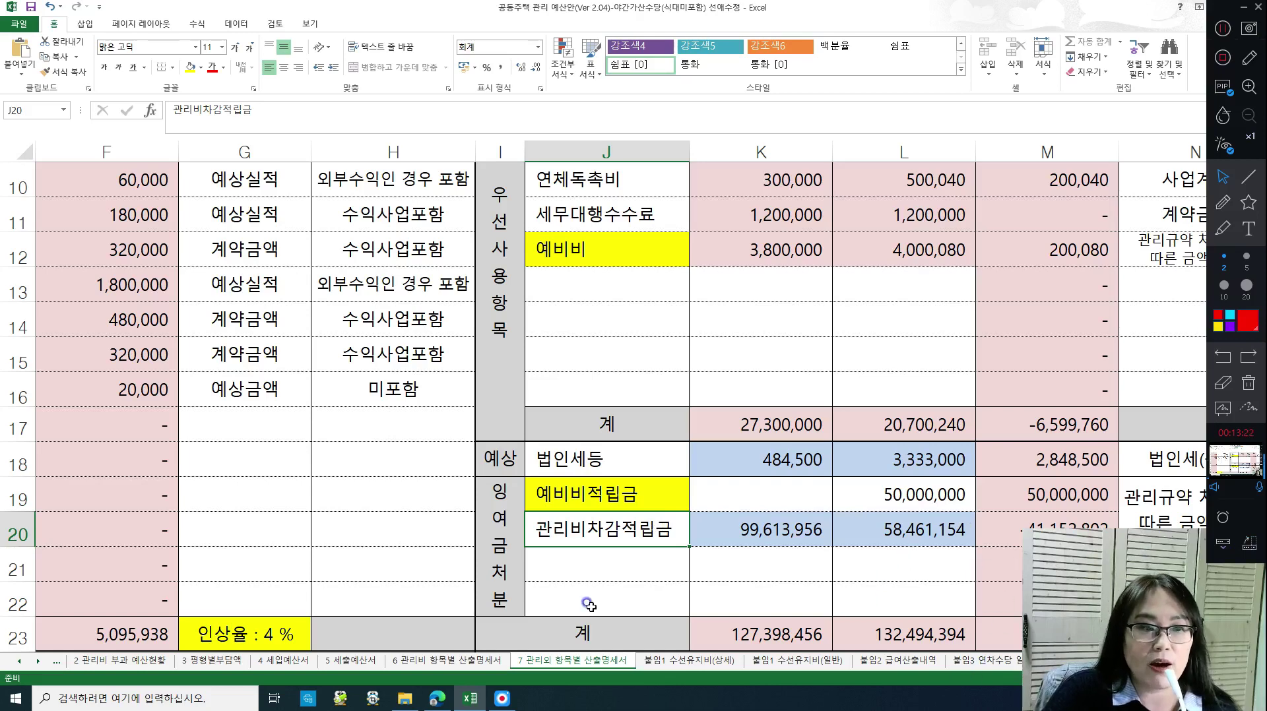
{"action": "left_click", "coordinate": [135, 627]}
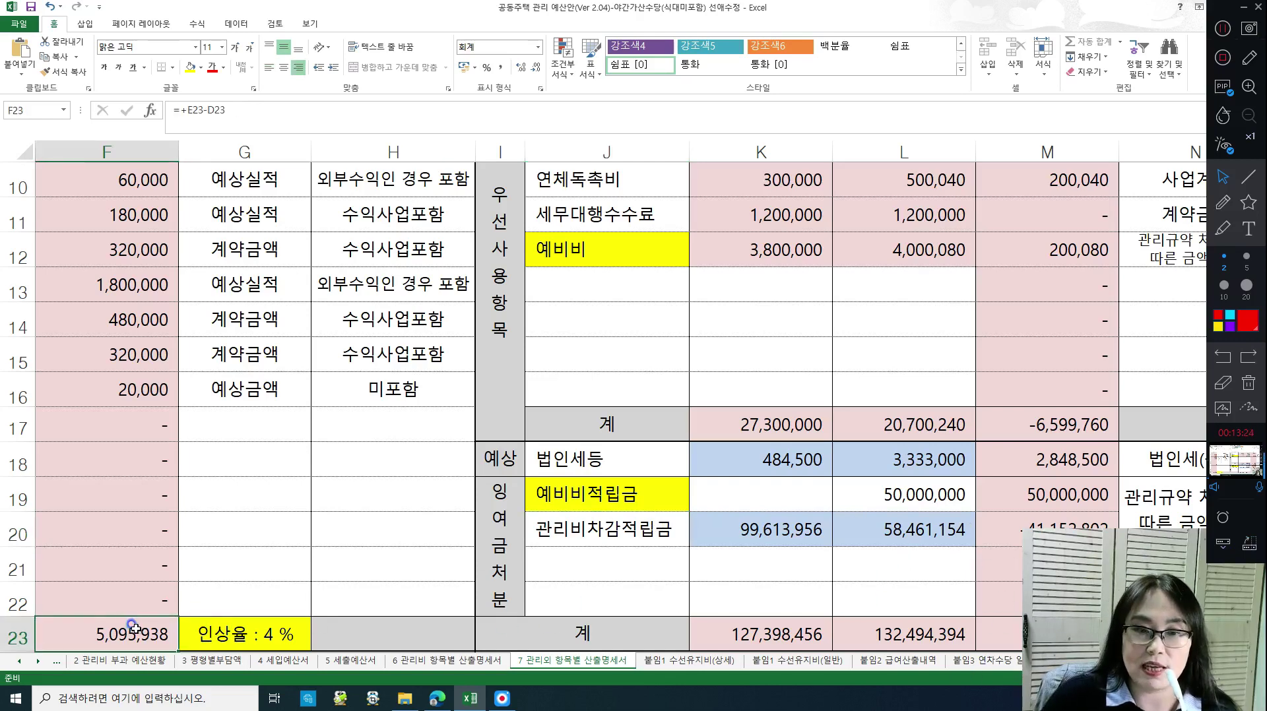
{"action": "key", "text": "Left"}
{"action": "key", "text": "Left"}
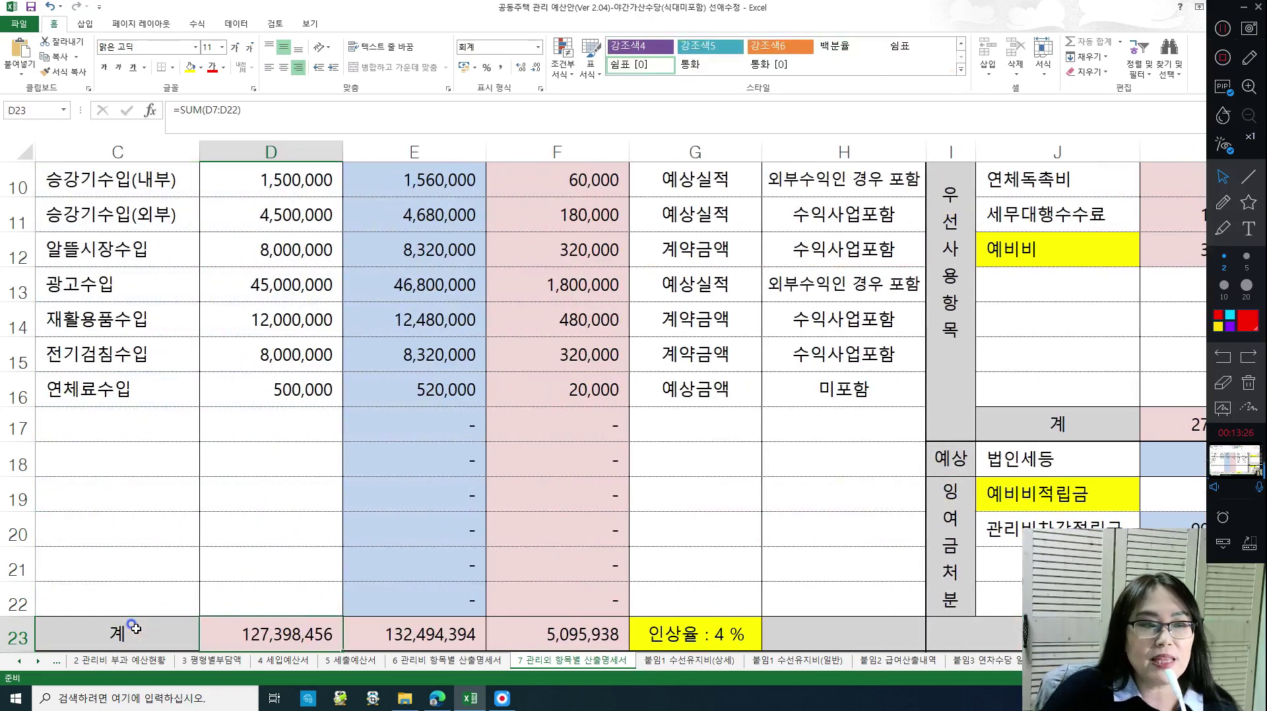
{"action": "left_click", "coordinate": [404, 624]}
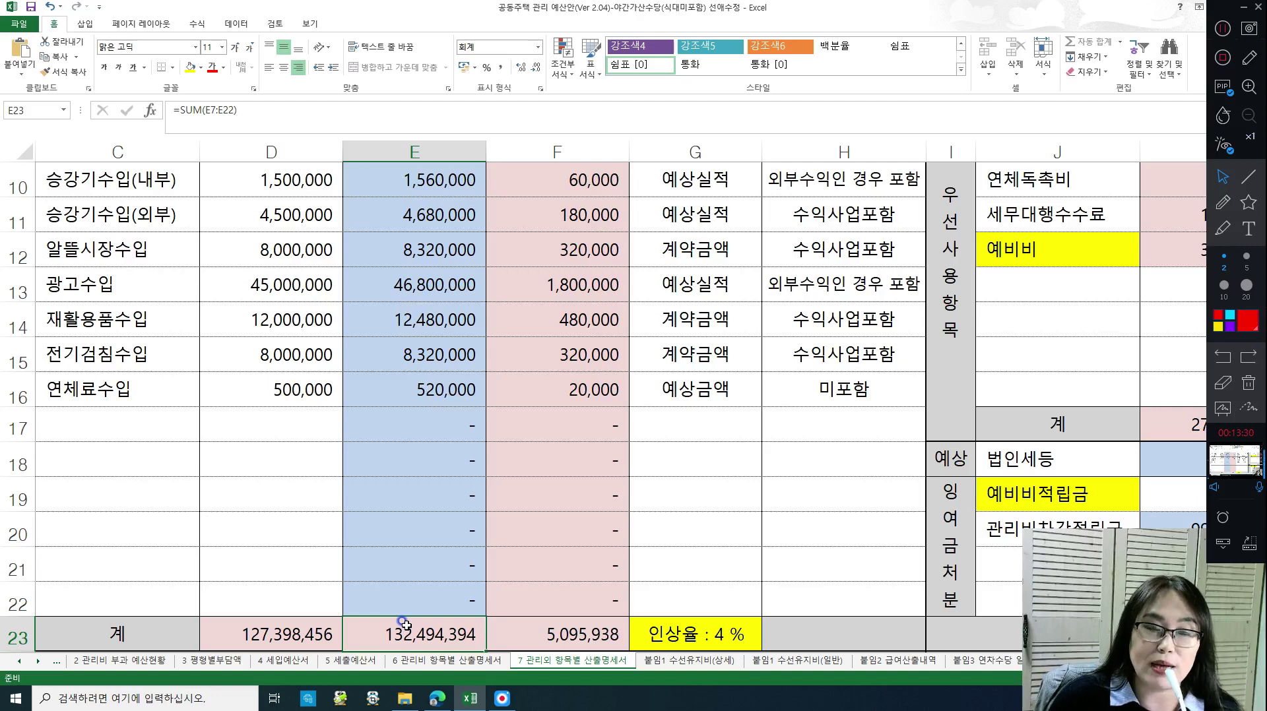
{"action": "key", "text": "Right"}
{"action": "key", "text": "Right"}
{"action": "key", "text": "Right"}
{"action": "key", "text": "Right"}
{"action": "key", "text": "Right"}
{"action": "key", "text": "Right"}
{"action": "key", "text": "Right"}
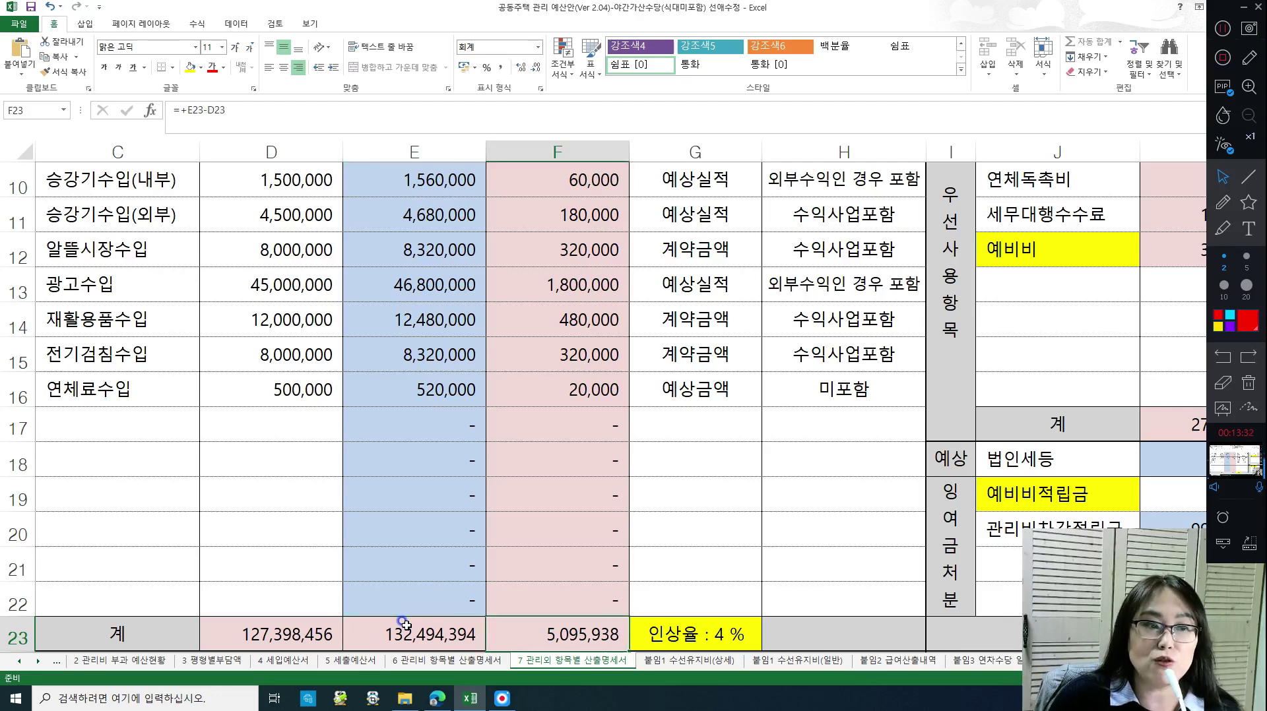
{"action": "key", "text": "Left"}
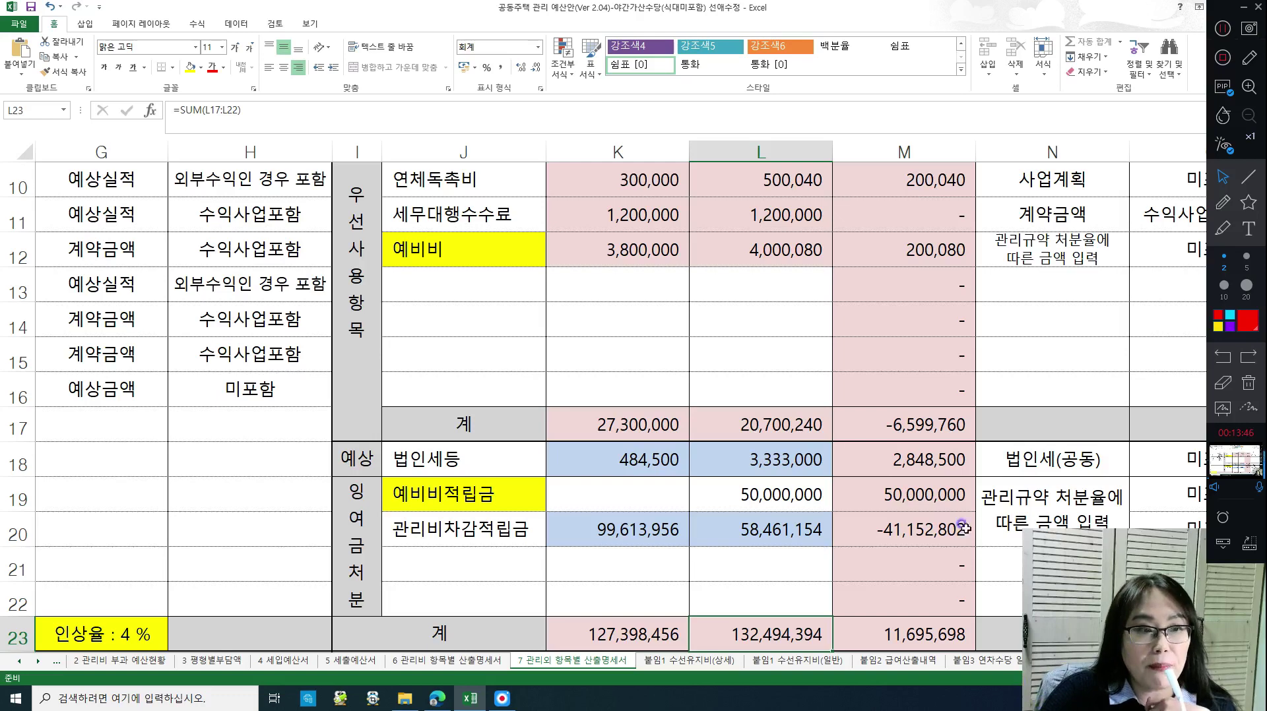
- Review the 예비비적립금 and 관리비차감적립금 items under the 잉여금처분 heading in I19
{"action": "left_click", "coordinate": [511, 505]}
{"action": "left_click", "coordinate": [521, 530]}
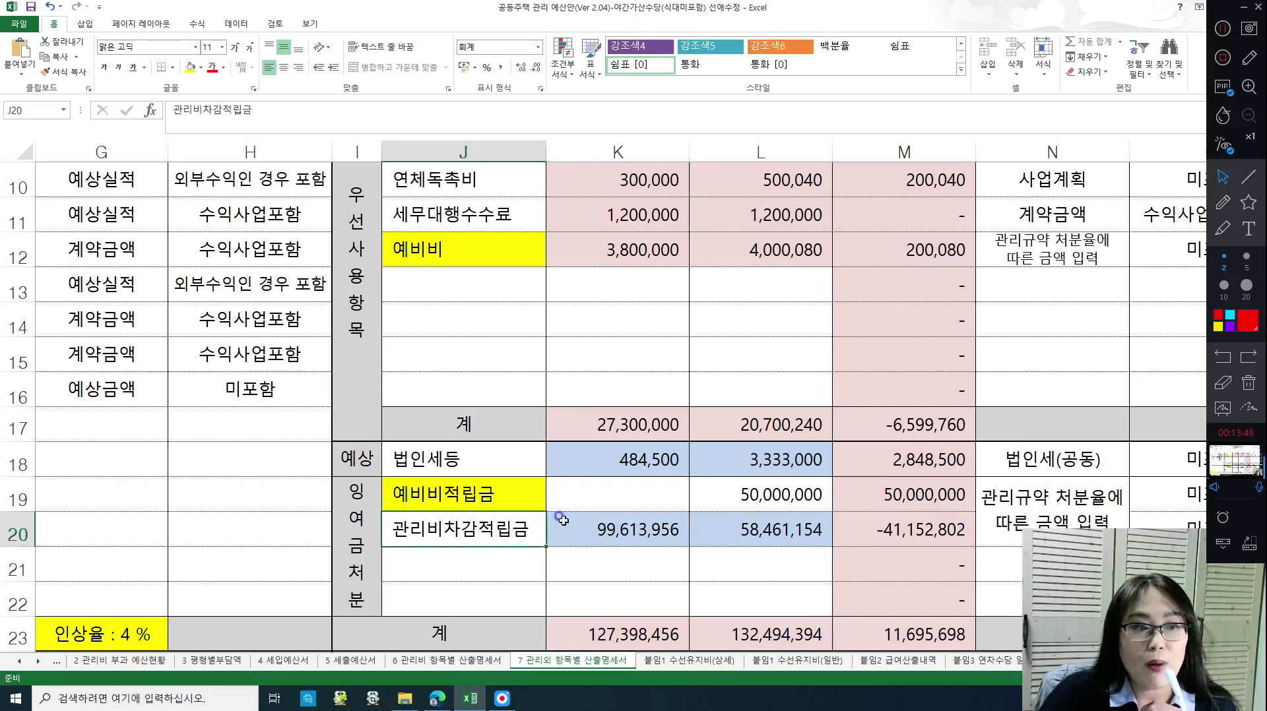
{"action": "left_click", "coordinate": [344, 549]}
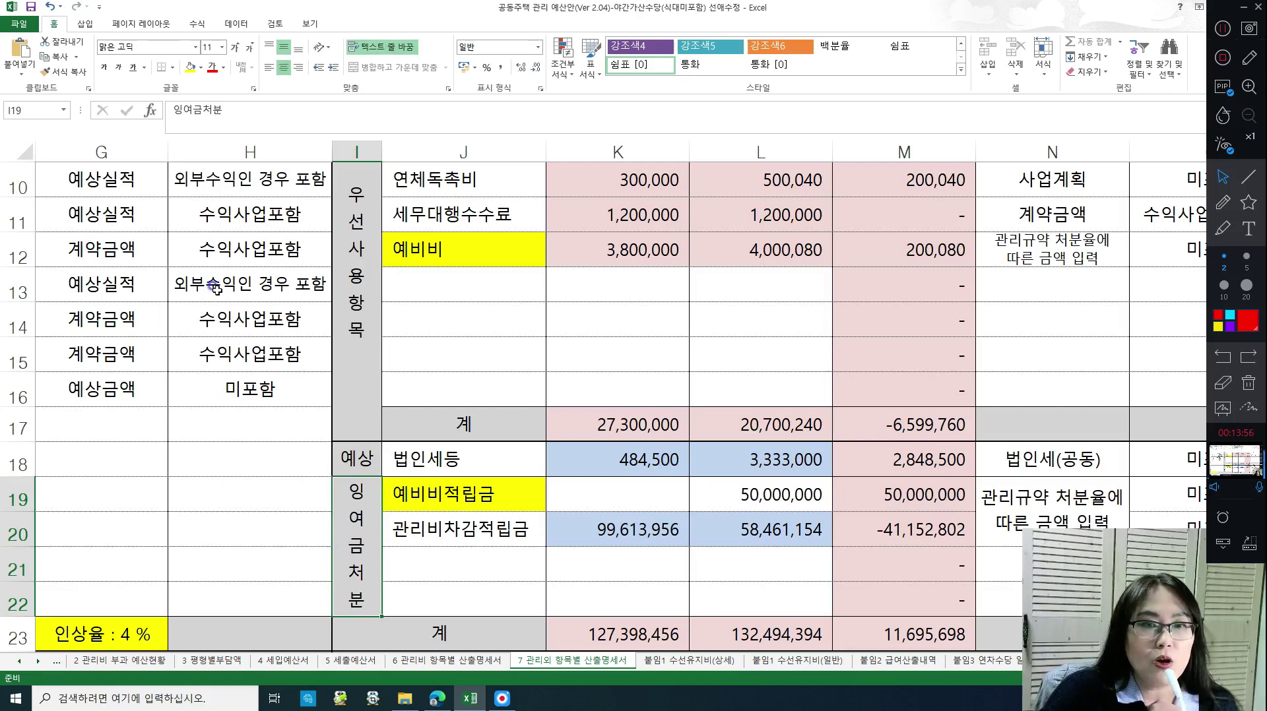
- Examine the expense table from the 공동기여 (입주자 + 사용자) heading in row 6 through the 입주자 기여분 section
{"action": "scroll", "coordinate": [909, 483], "scroll_direction": "up", "scroll_amount": 2}
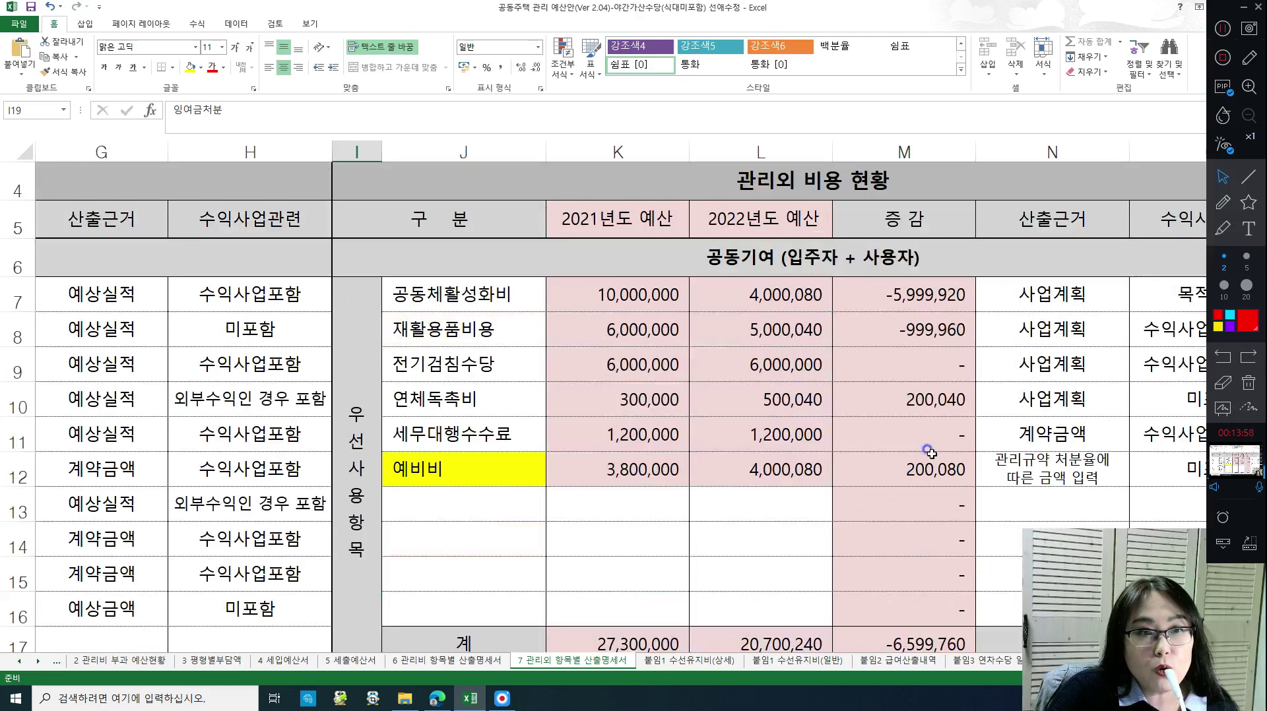
{"action": "left_click", "coordinate": [764, 259]}
{"action": "scroll", "coordinate": [766, 442], "scroll_direction": "down", "scroll_amount": 6}
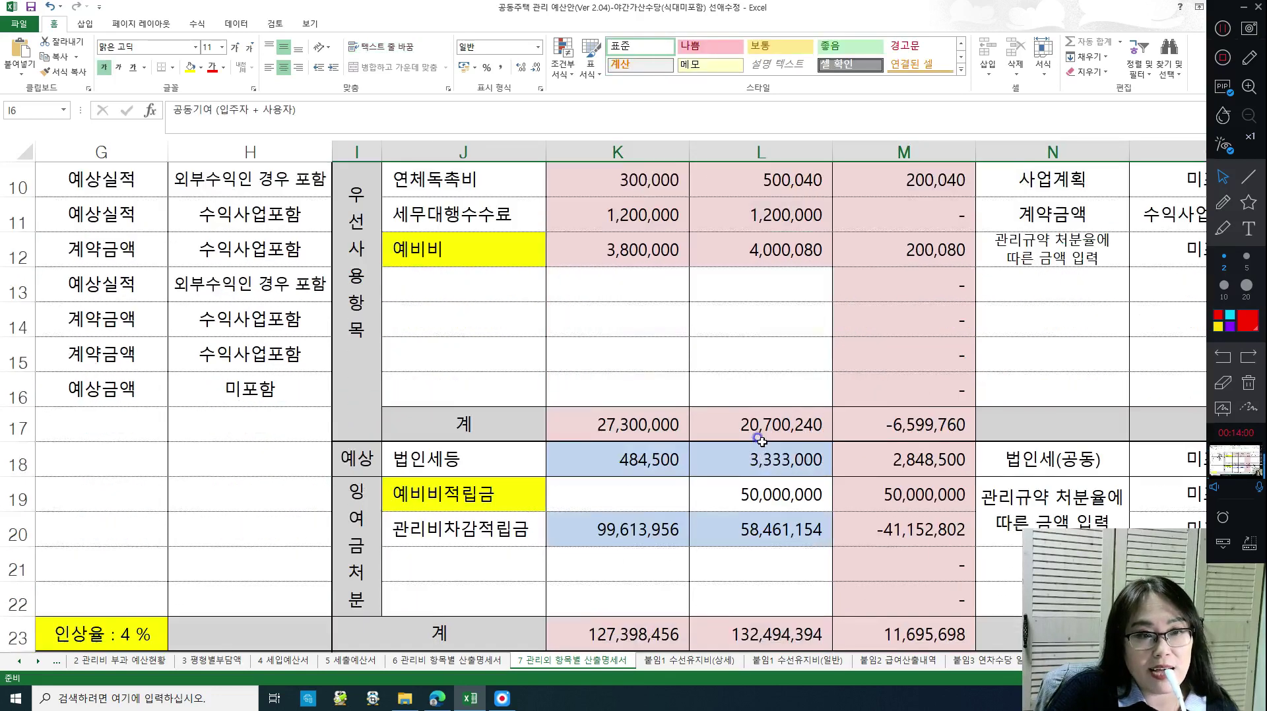
{"action": "scroll", "coordinate": [766, 442], "scroll_direction": "down", "scroll_amount": 2}
{"action": "scroll", "coordinate": [807, 459], "scroll_direction": "up", "scroll_amount": 4}
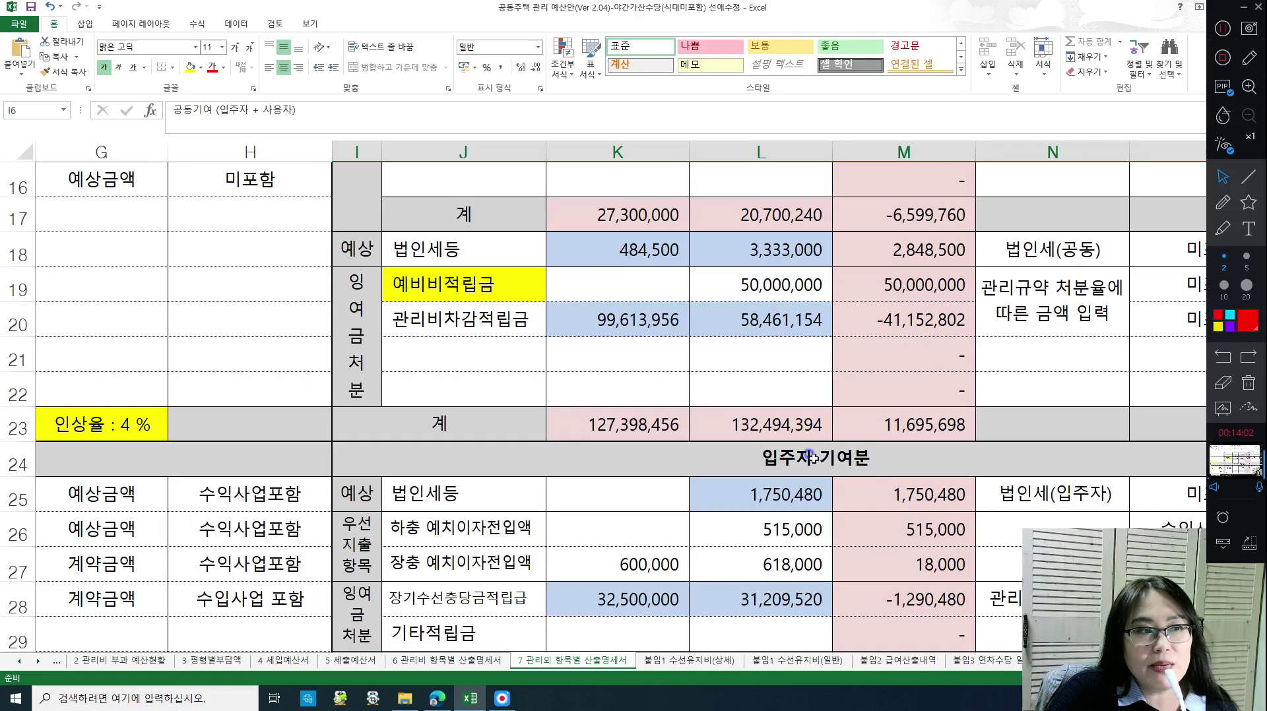
{"action": "scroll", "coordinate": [874, 482], "scroll_direction": "down", "scroll_amount": 2}
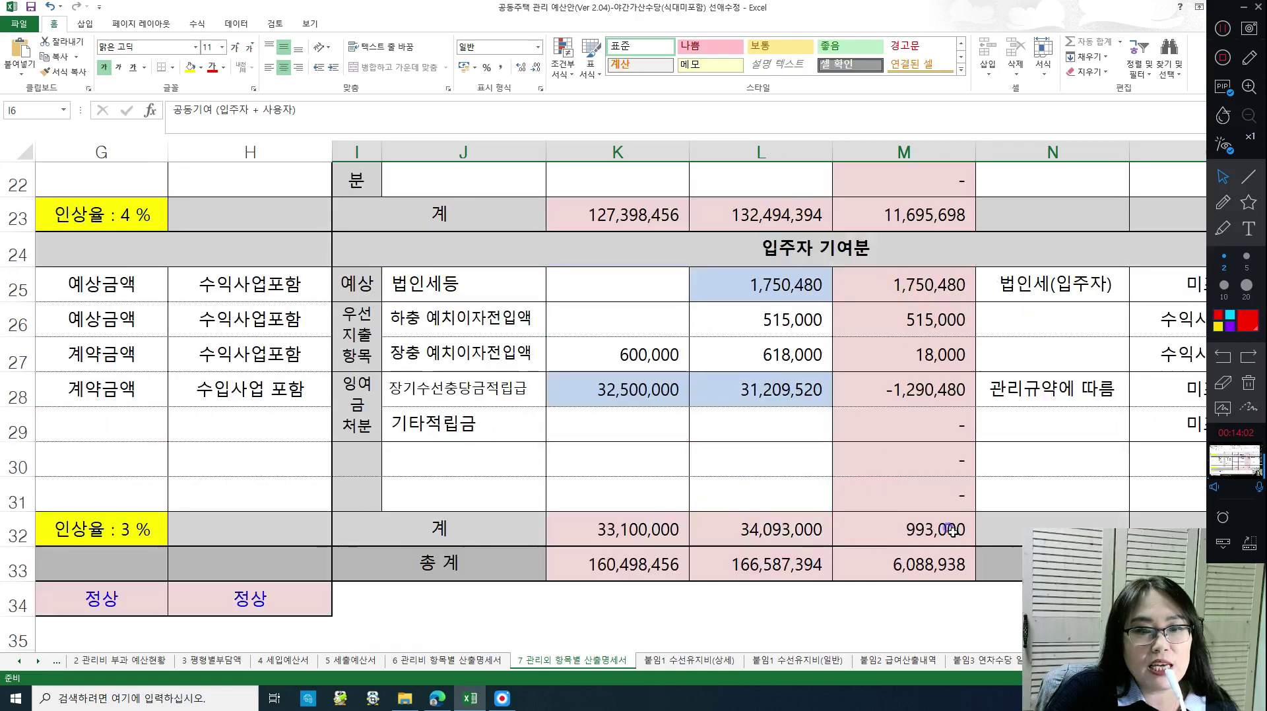
- Review the 입주자 기여분 income items in C25 to C28, including 중계기 임대수입 and 어린이집 임대수입
{"action": "left_click", "coordinate": [267, 253]}
{"action": "key", "text": "Home"}
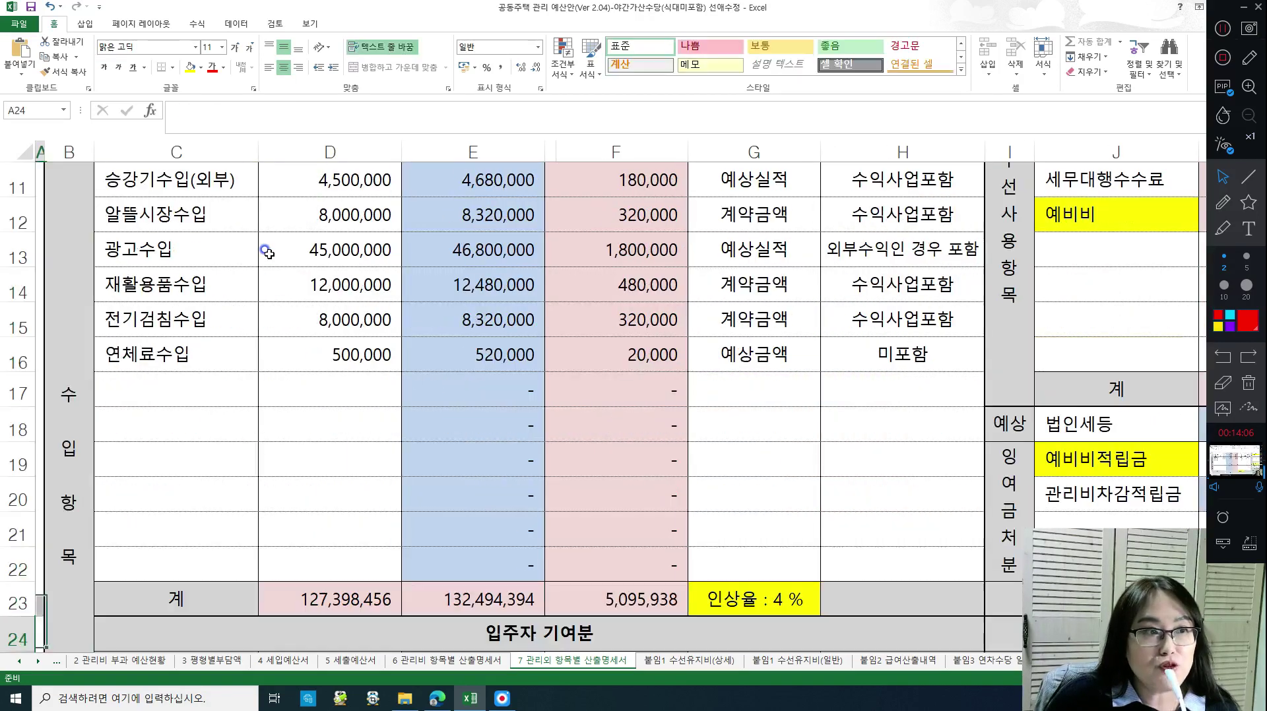
{"action": "key", "text": "Down"}
{"action": "key", "text": "Down"}
{"action": "key", "text": "Down"}
{"action": "key", "text": "Down"}
{"action": "key", "text": "Down"}
{"action": "key", "text": "Down"}
{"action": "key", "text": "Down"}
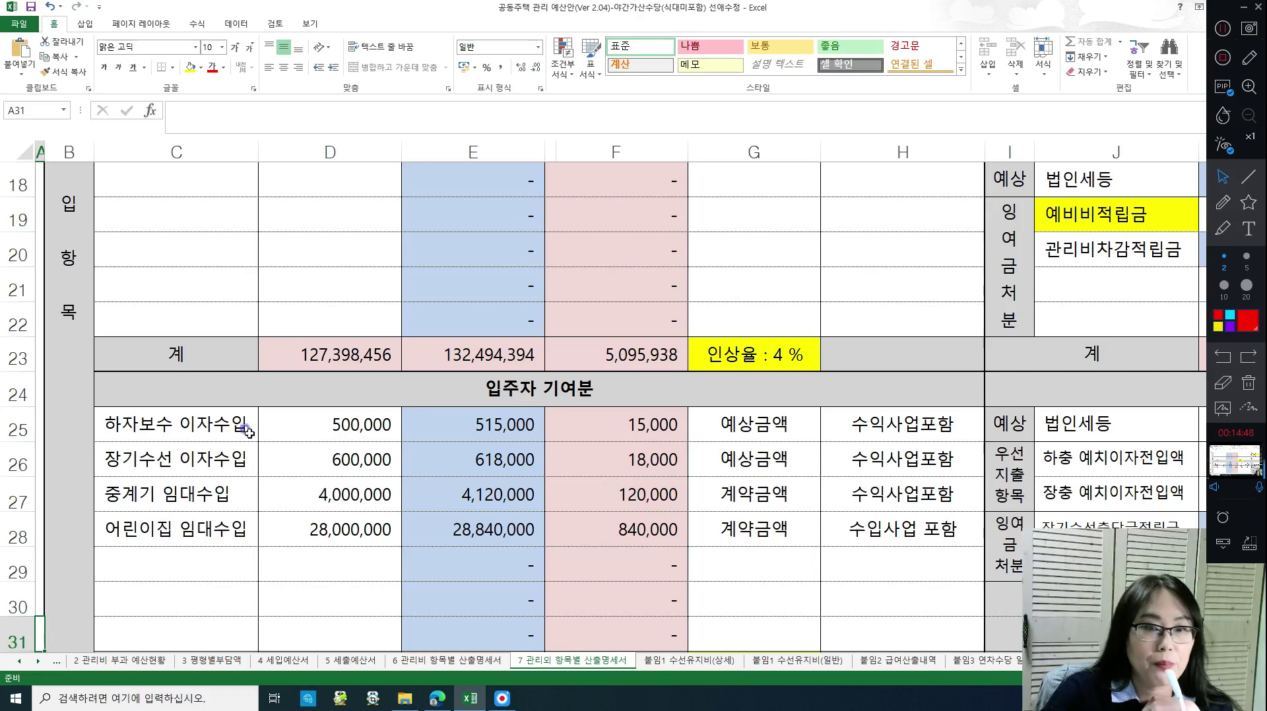
{"action": "left_click", "coordinate": [206, 494]}
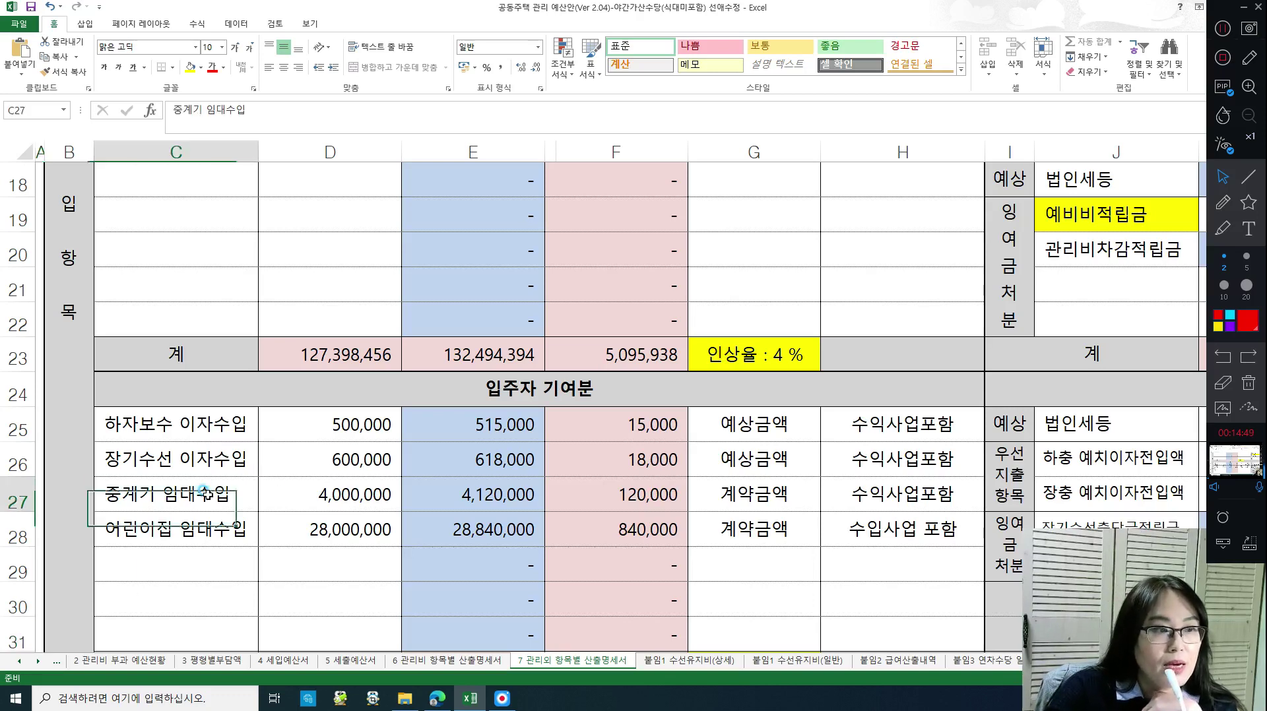
{"action": "left_click", "coordinate": [214, 531]}
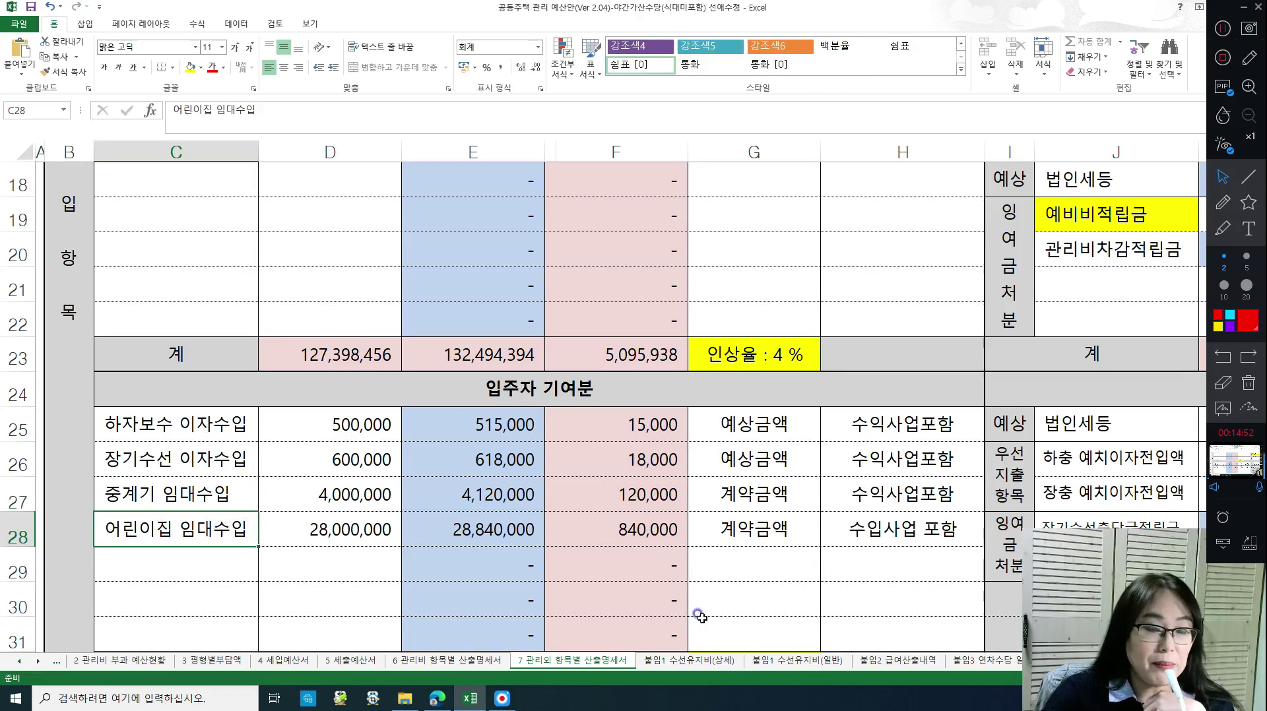
- Trace row 25 from the 2022 budget formula for 하자보수 이자수입 in E25 to the 법인세등 item in J25
{"action": "left_click", "coordinate": [500, 429]}
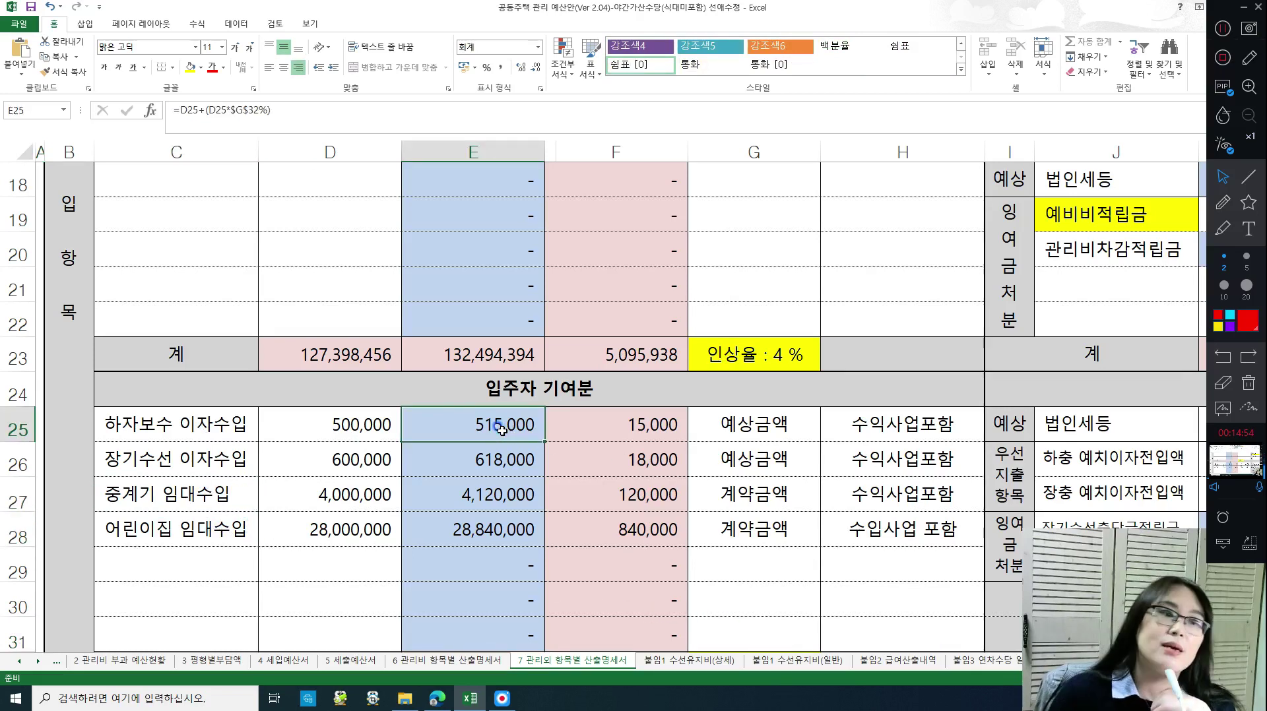
{"action": "key", "text": "Right"}
{"action": "key", "text": "Right"}
{"action": "key", "text": "Right"}
{"action": "key", "text": "Right"}
{"action": "key", "text": "Right"}
{"action": "key", "text": "Right"}
{"action": "key", "text": "Right"}
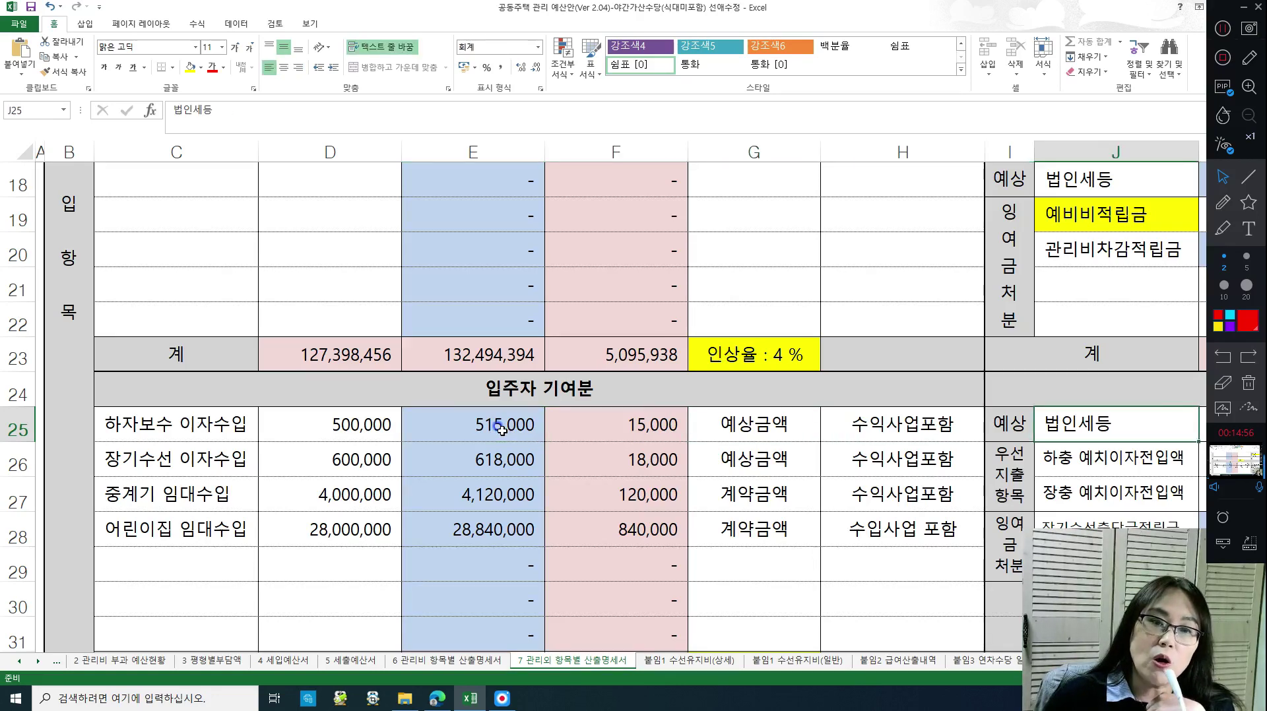
- Review the 우선지출항목 deposit interest transfers in rows 26 and 27 and the 예상 법인세등 item in row 25
{"action": "key", "text": "Left"}
{"action": "key", "text": "Down"}
{"action": "key", "text": "Left"}
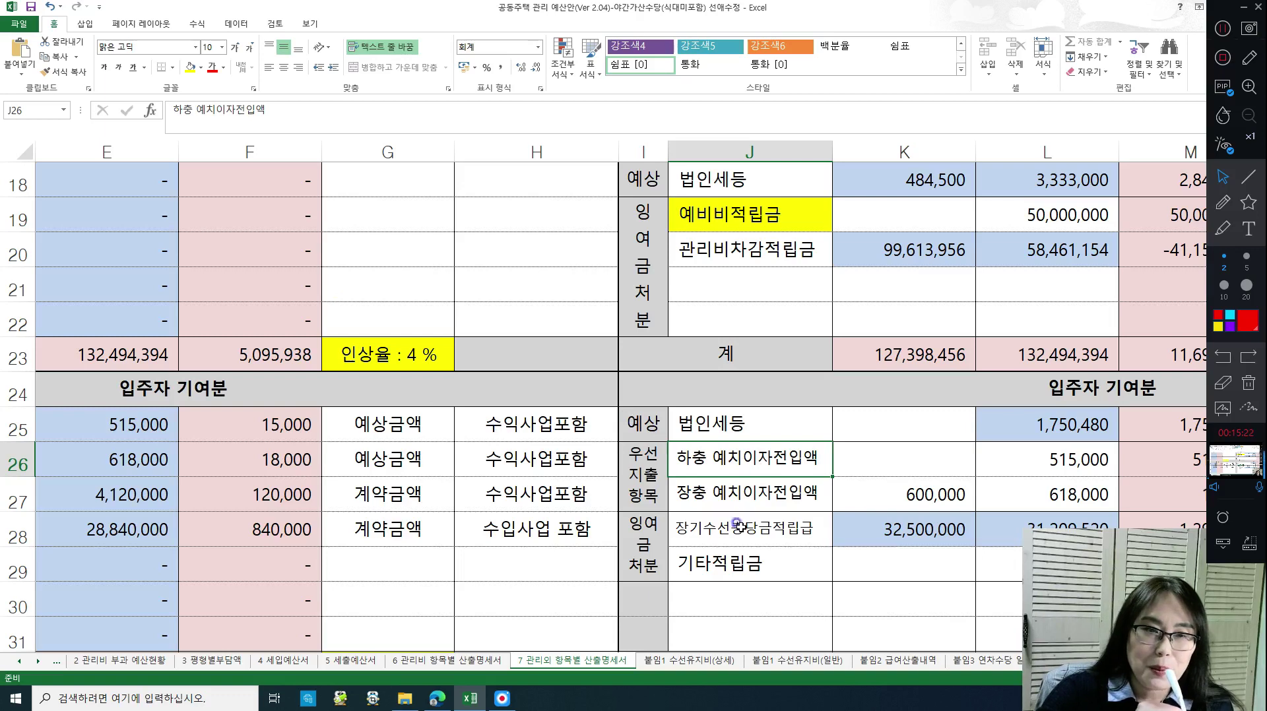
{"action": "left_click_drag", "start_coordinate": [643, 472], "coordinate": [835, 475]}
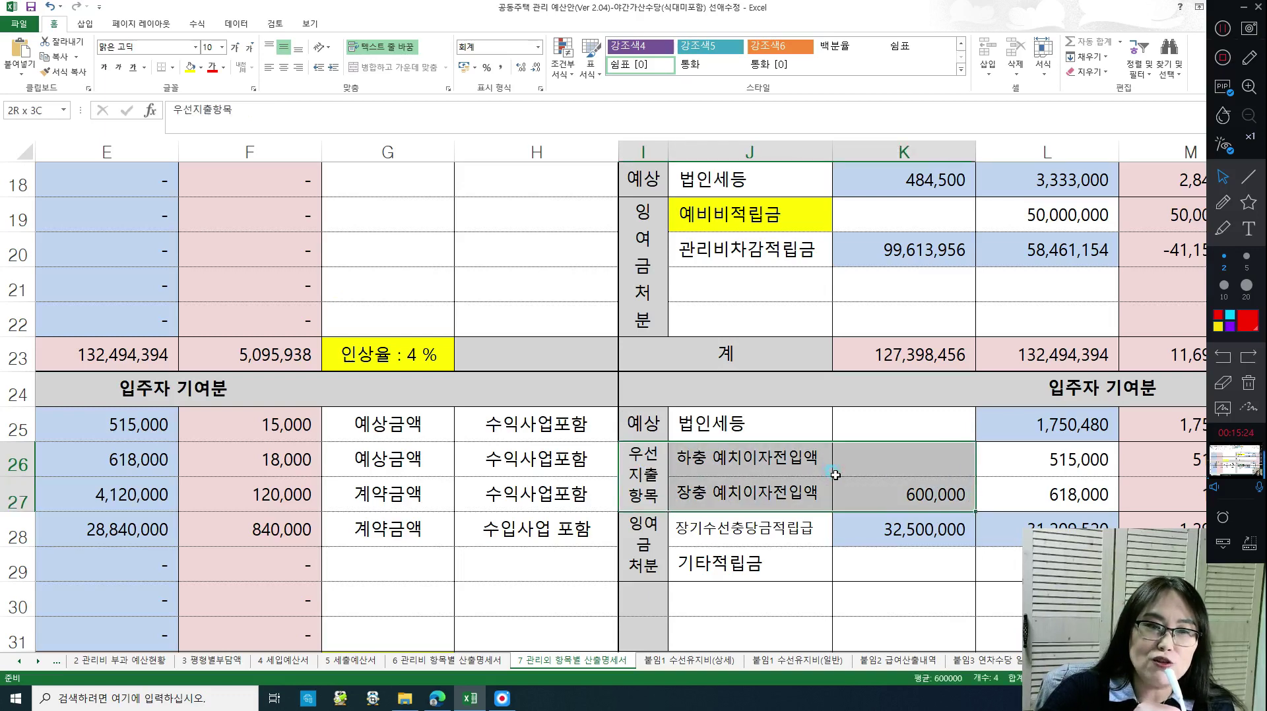
{"action": "left_click", "coordinate": [639, 423]}
{"action": "left_click", "coordinate": [758, 426]}
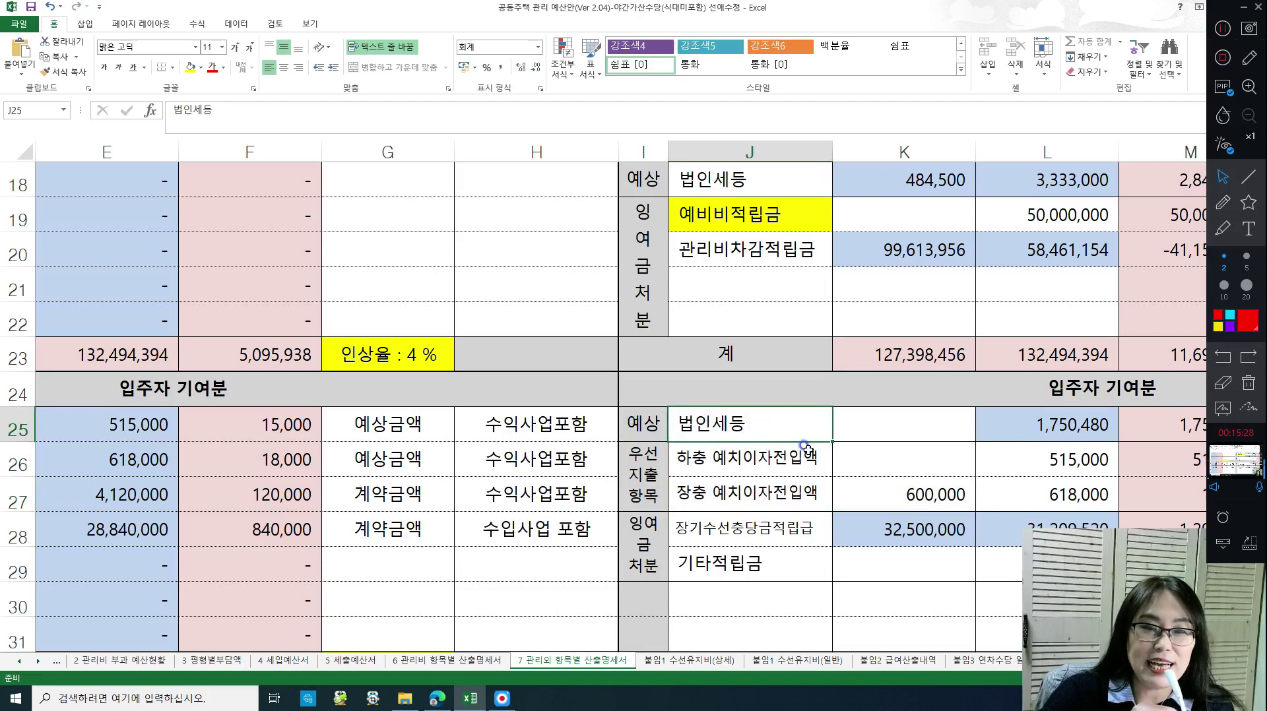
- Locate the 2022년 기준 입주자기여 수입(수익사업 수입) tax table and trace its first row from J39 to N39
{"action": "scroll", "coordinate": [802, 446], "scroll_direction": "down", "scroll_amount": 3}
{"action": "scroll", "coordinate": [810, 452], "scroll_direction": "down", "scroll_amount": 2}
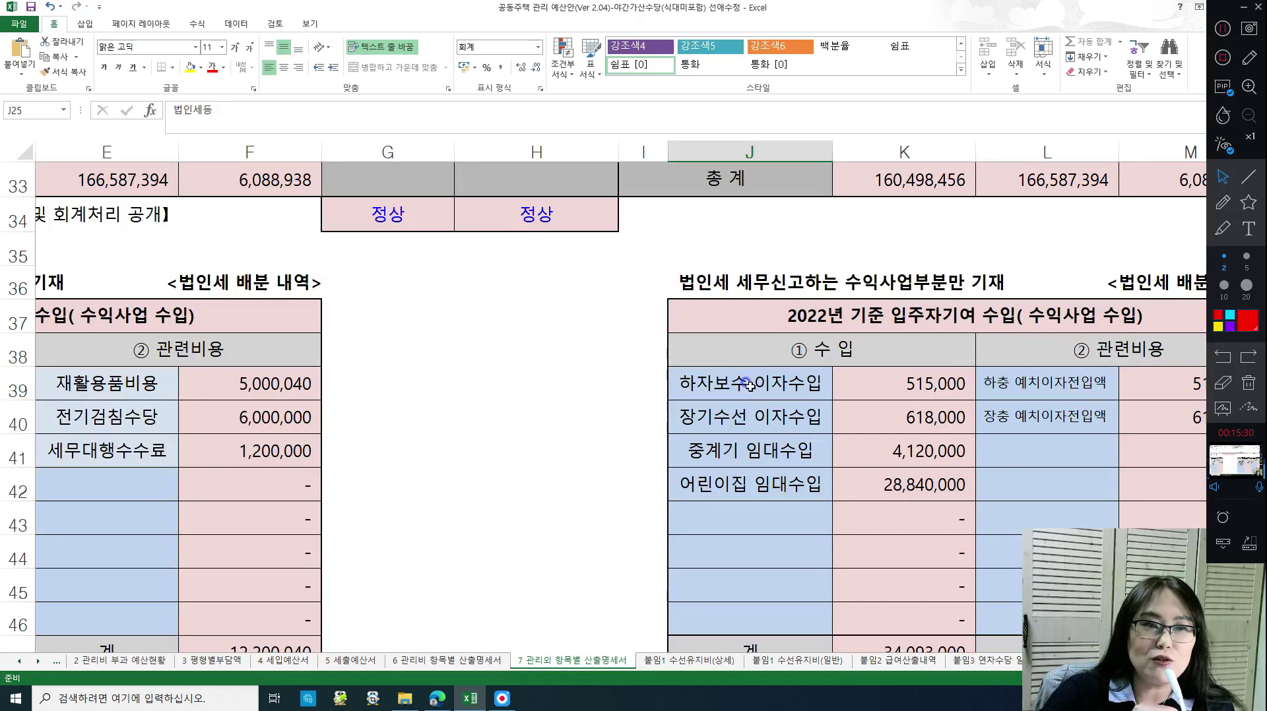
{"action": "left_click", "coordinate": [750, 385]}
{"action": "key", "text": "Right"}
{"action": "key", "text": "Right"}
{"action": "key", "text": "Right"}
{"action": "key", "text": "Right"}
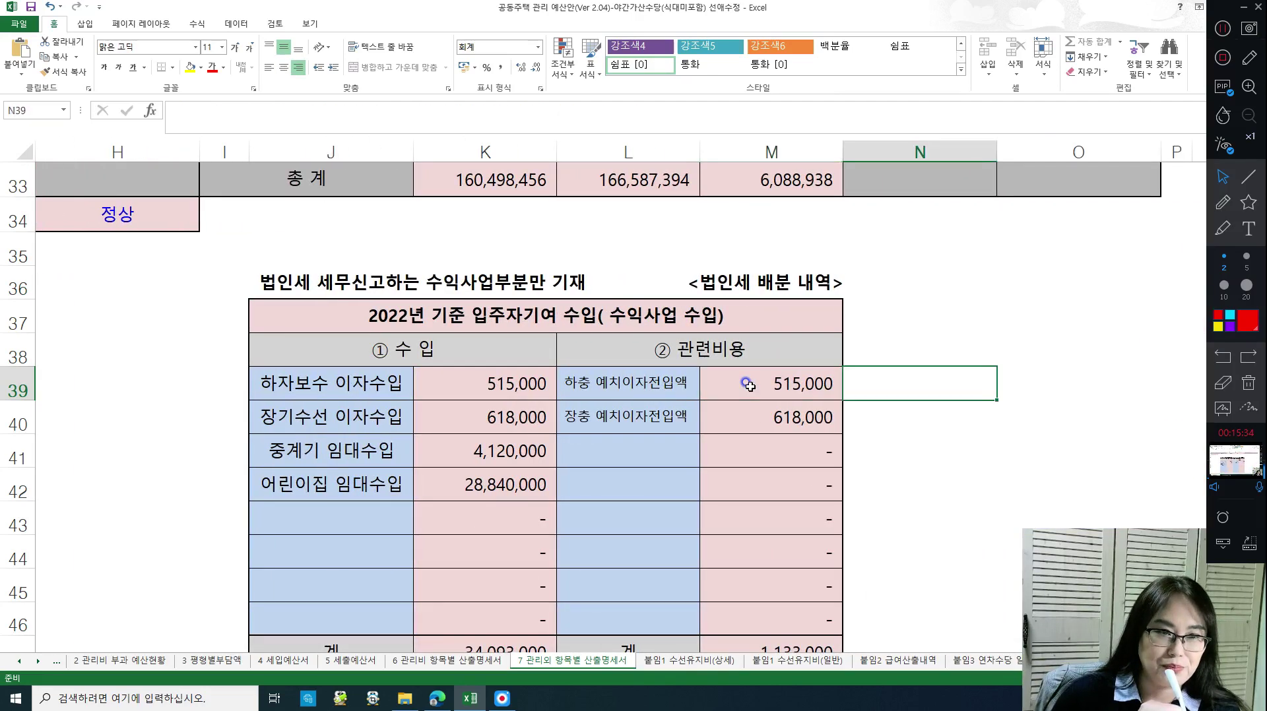
- Inspect the income lookup formulas in K39 to K43 and the income total in K47 of the 입주자기여 tax table
{"action": "left_click", "coordinate": [531, 394]}
{"action": "left_click", "coordinate": [536, 418]}
{"action": "left_click", "coordinate": [491, 449]}
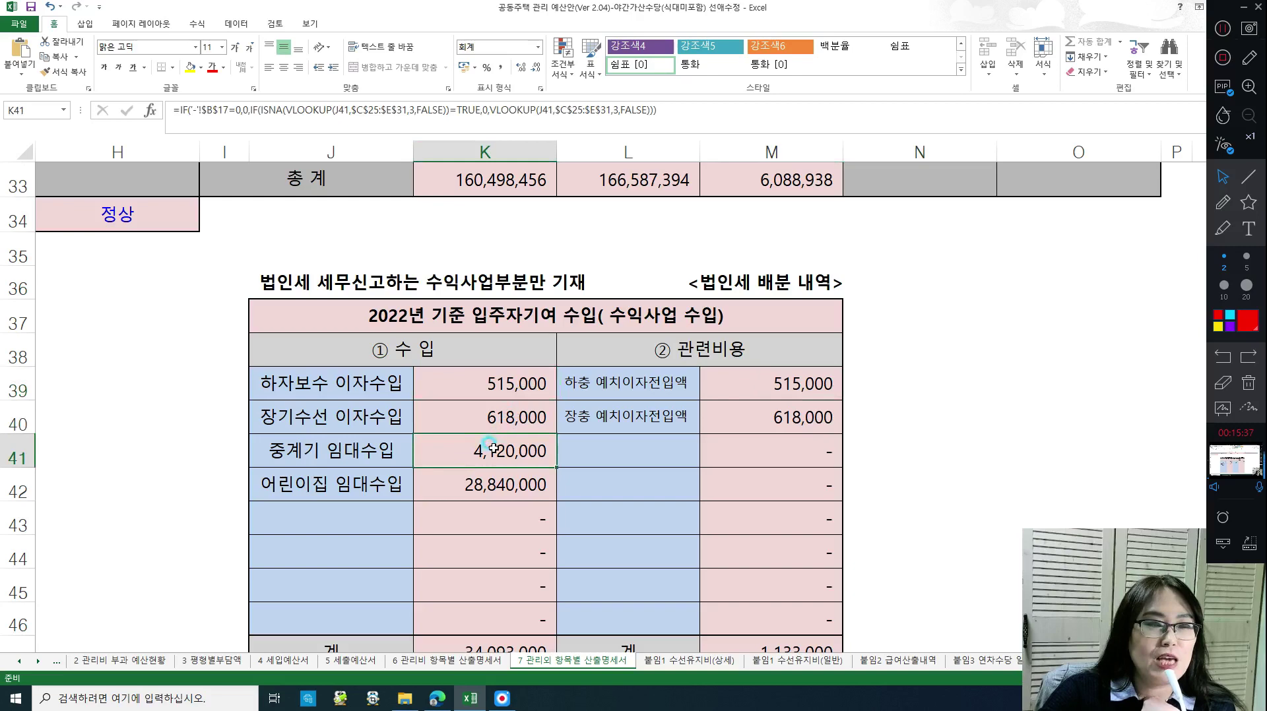
{"action": "left_click", "coordinate": [482, 483]}
{"action": "left_click", "coordinate": [492, 518]}
{"action": "scroll", "coordinate": [501, 521], "scroll_direction": "down", "scroll_amount": 1}
{"action": "left_click", "coordinate": [507, 548]}
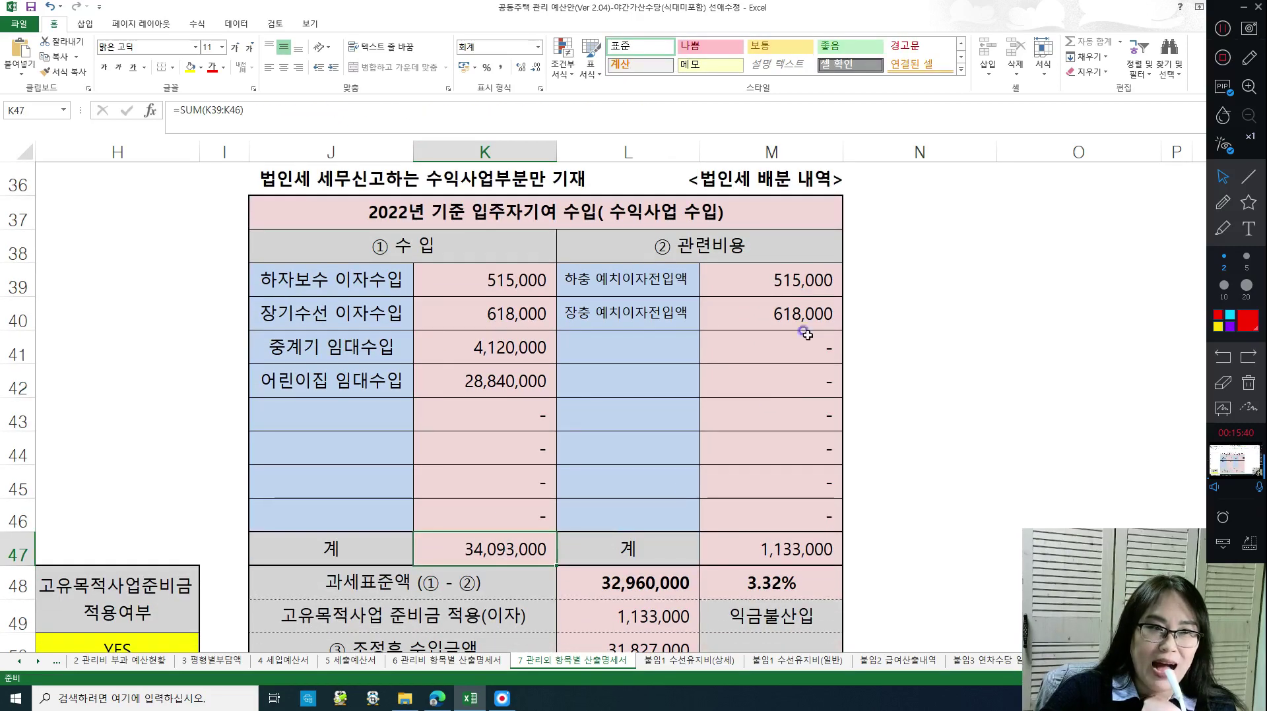
- Inspect the 관련비용 lookup formulas for 하충 and 장충 예치이자전입액 in M39 and M40, plus their total in M47
{"action": "left_click", "coordinate": [627, 267]}
{"action": "left_click", "coordinate": [827, 279]}
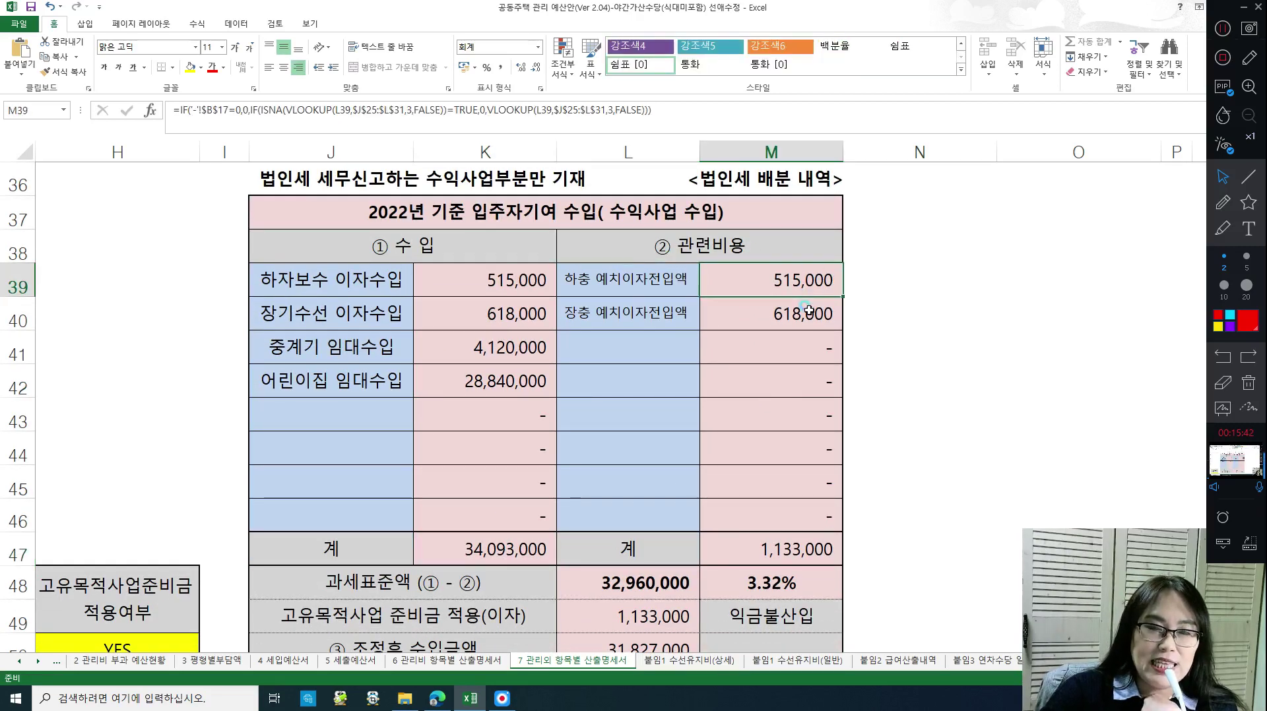
{"action": "left_click", "coordinate": [663, 314]}
{"action": "left_click", "coordinate": [799, 314]}
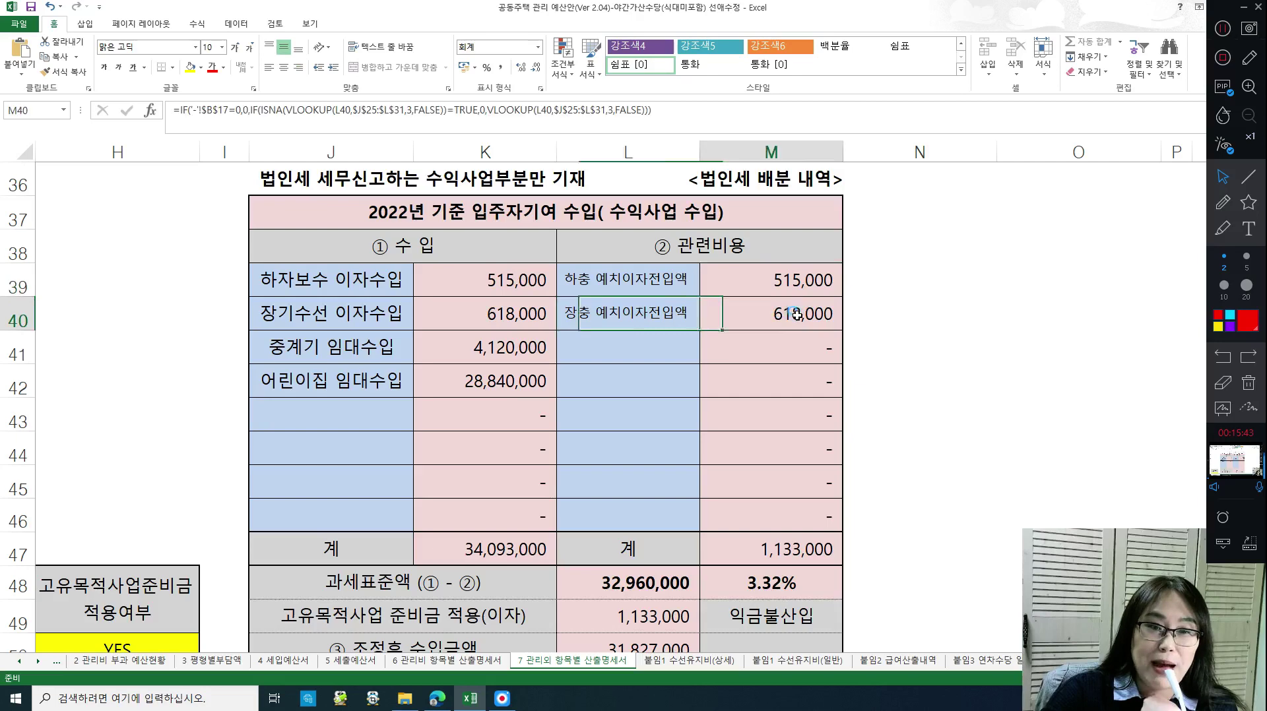
{"action": "left_click", "coordinate": [752, 545]}
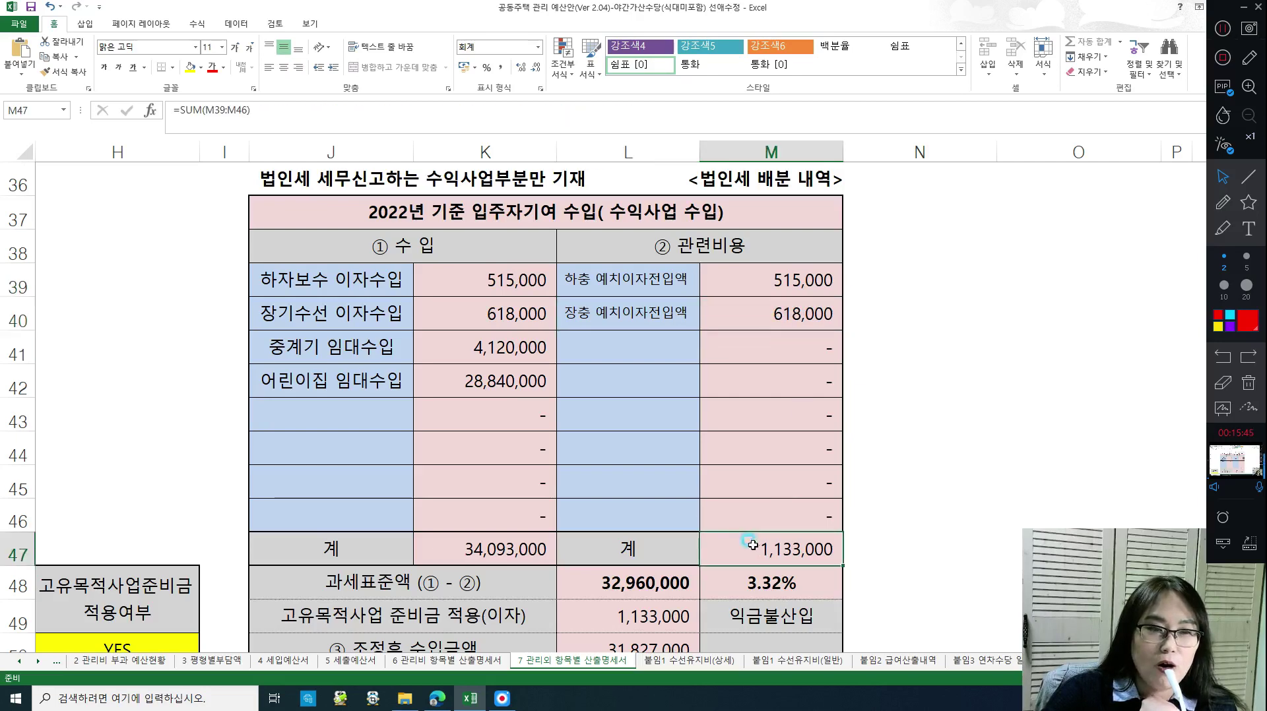
- Inspect the 과세표준액 formula in L48 and the 고유목적사업 준비금 적용(이자) formula in L49 with its source cells K39:K40
{"action": "left_click", "coordinate": [613, 574]}
{"action": "scroll", "coordinate": [889, 531], "scroll_direction": "down", "scroll_amount": 1}
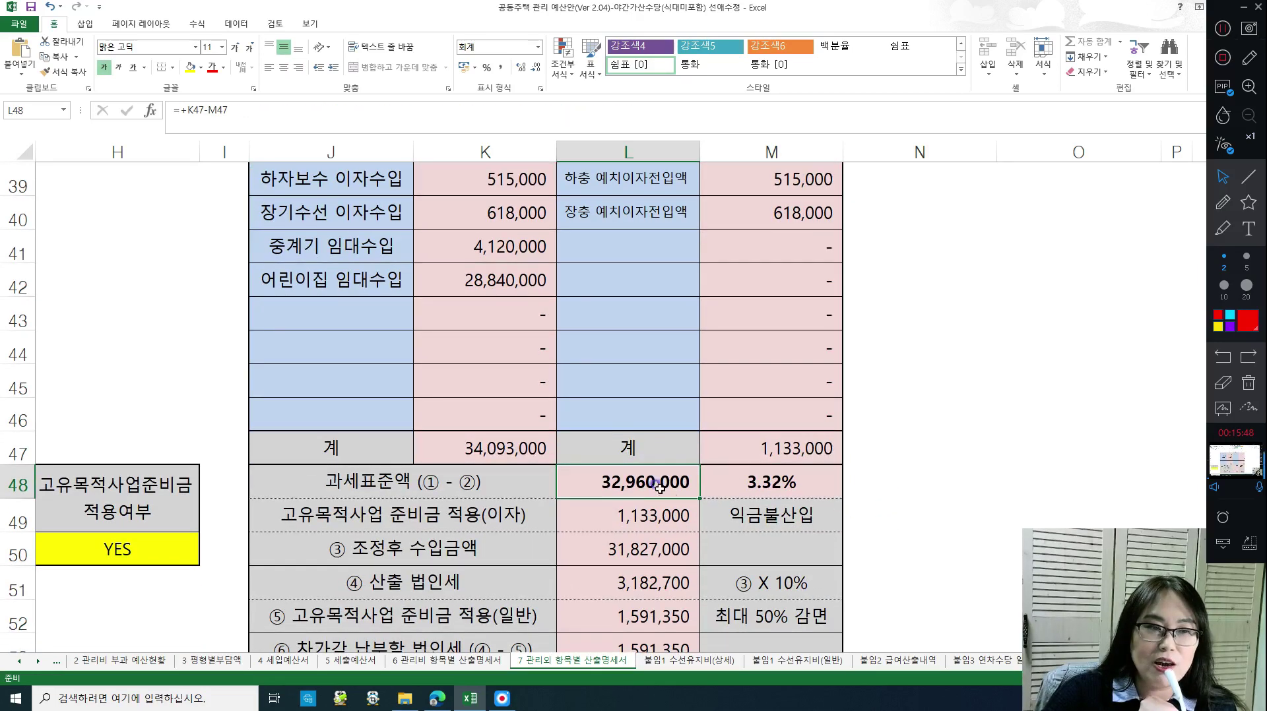
{"action": "left_click", "coordinate": [644, 515]}
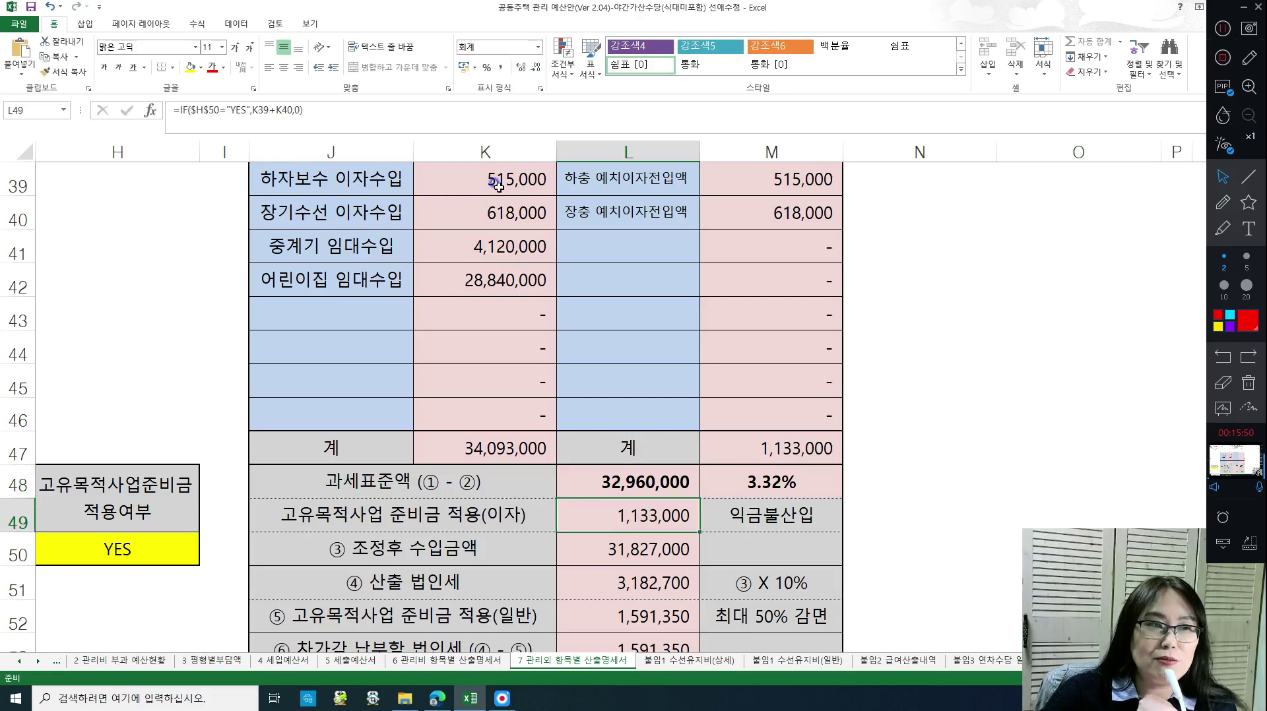
{"action": "left_click_drag", "start_coordinate": [497, 185], "coordinate": [498, 211]}
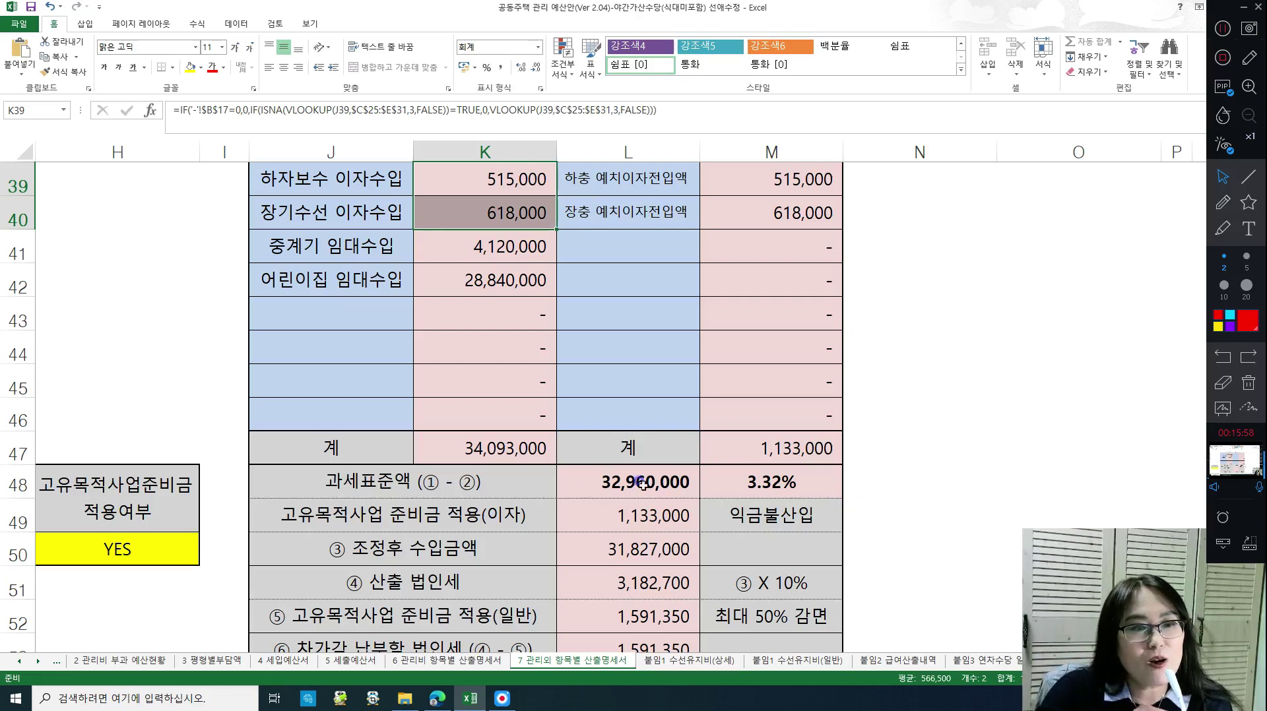
{"action": "left_click", "coordinate": [630, 517]}
- Inspect the formulas for 조정후 수입금액 in L50, 산출 법인세 in L51 and 고유목적사업 준비금 적용(일반) in L52
{"action": "left_click", "coordinate": [637, 551]}
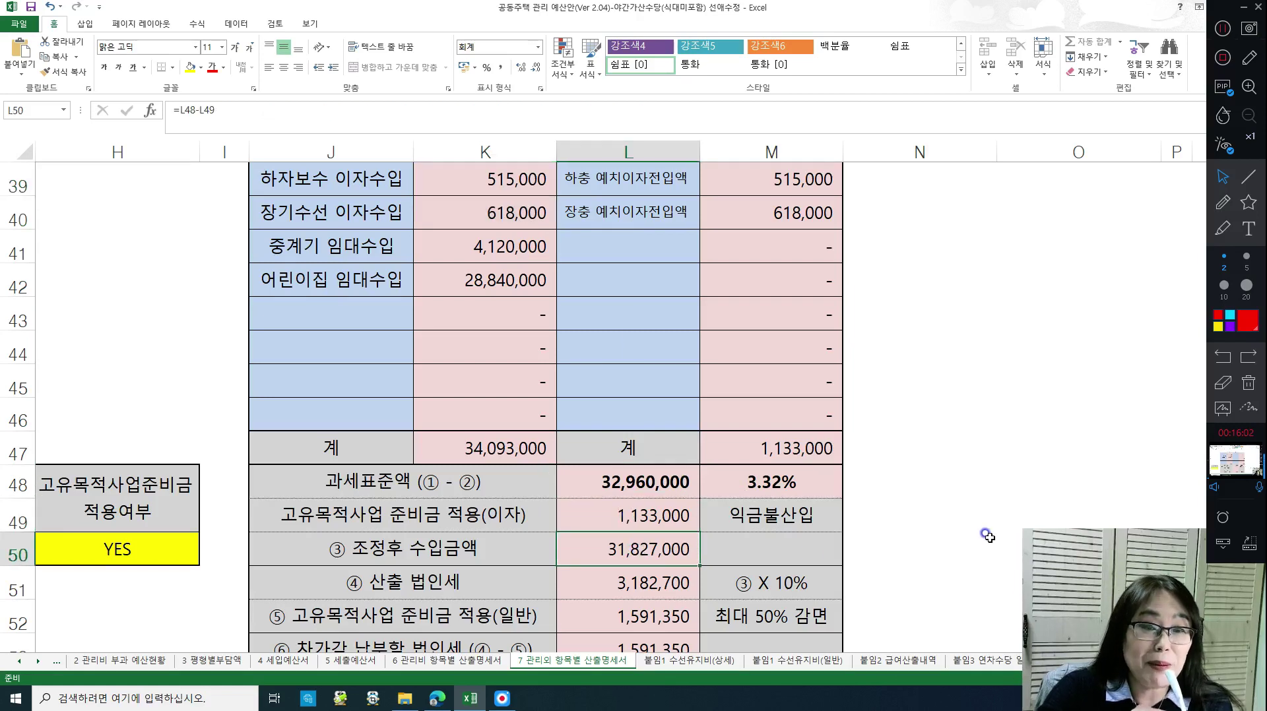
{"action": "left_click", "coordinate": [632, 583]}
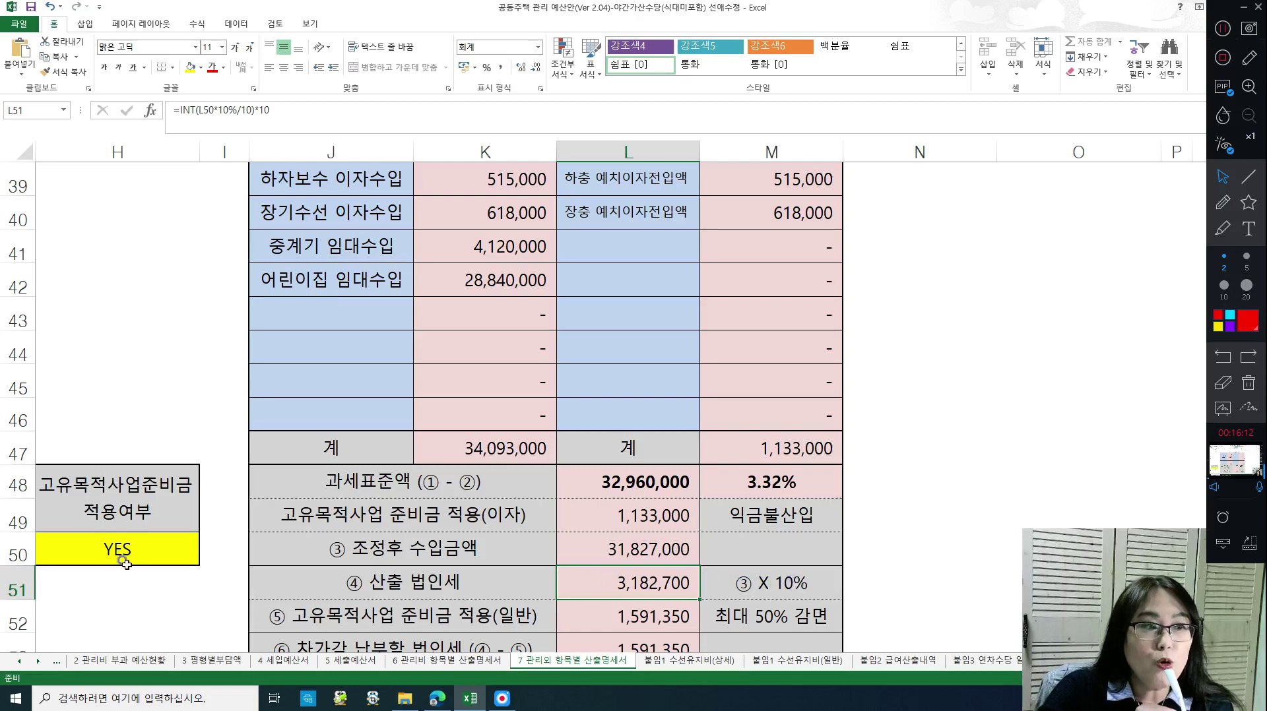
{"action": "left_click", "coordinate": [630, 617]}
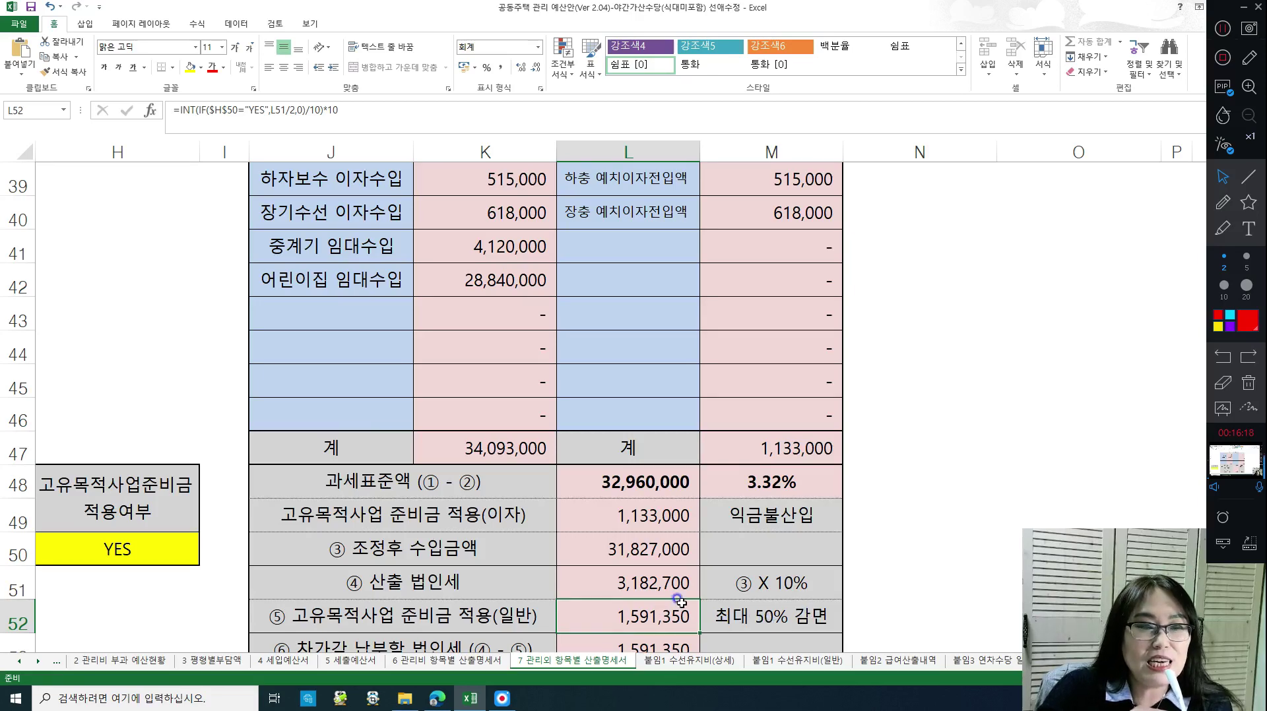
- Inspect the formulas for 차가감 납부할 법인세 in L53, 법인세할 지방소득세 in L54 and 법인세 등 in L55
{"action": "scroll", "coordinate": [663, 604], "scroll_direction": "down", "scroll_amount": 1}
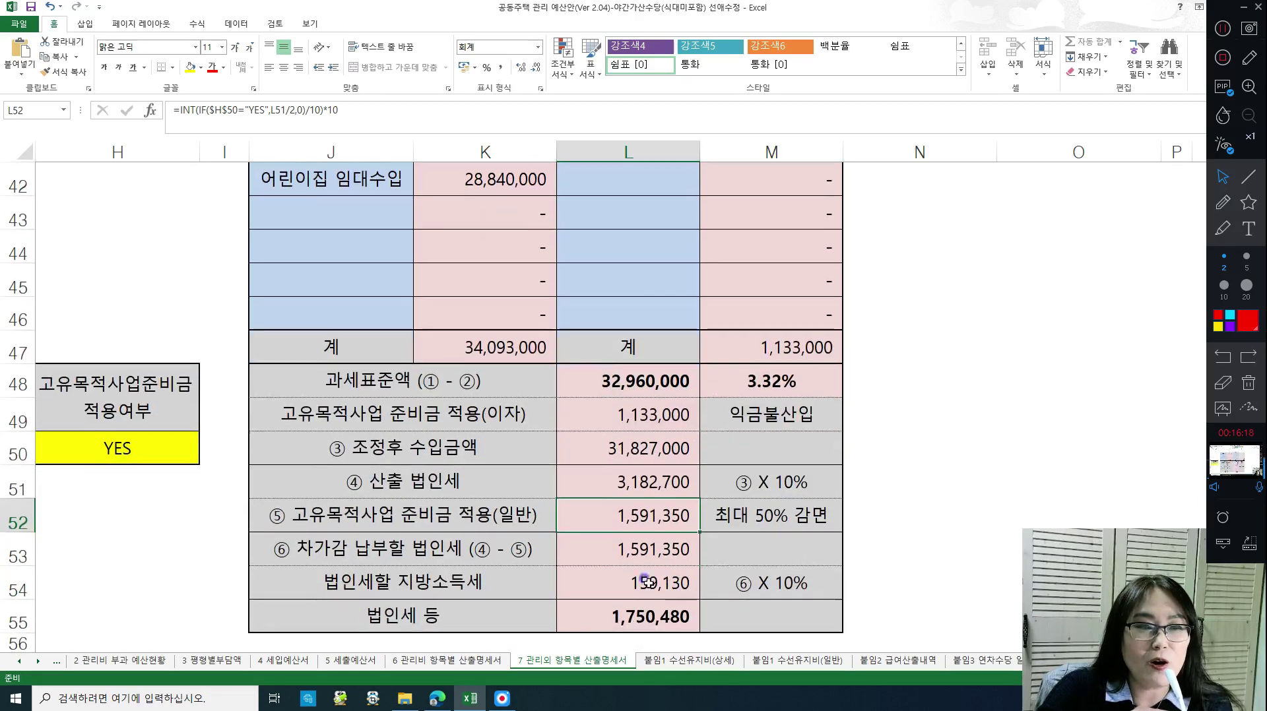
{"action": "left_click", "coordinate": [390, 547]}
{"action": "left_click", "coordinate": [645, 550]}
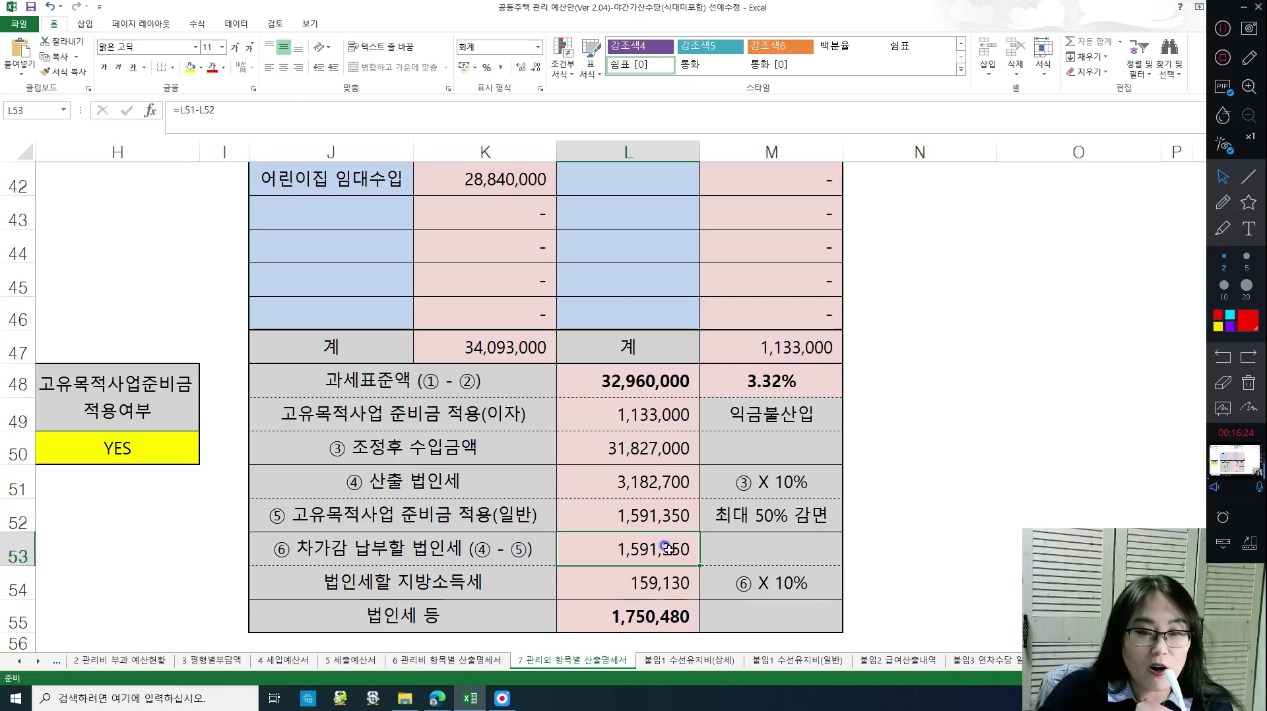
{"action": "left_click", "coordinate": [449, 574]}
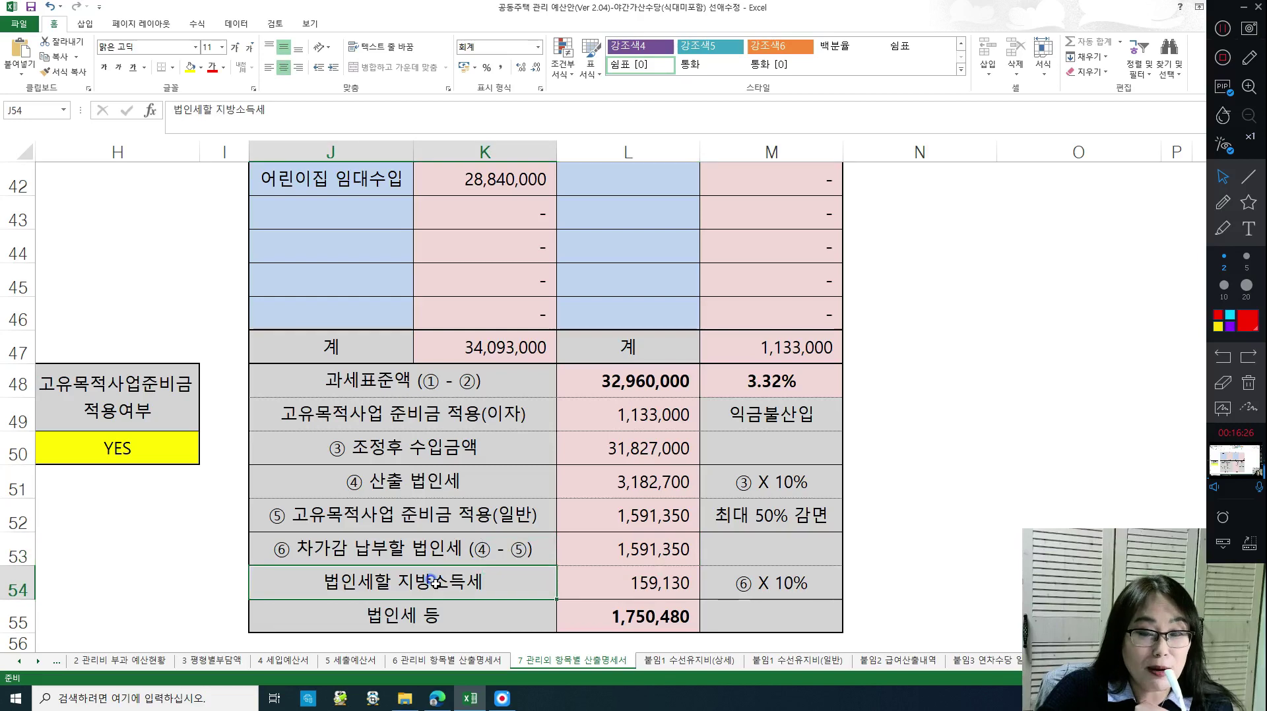
{"action": "left_click", "coordinate": [631, 578]}
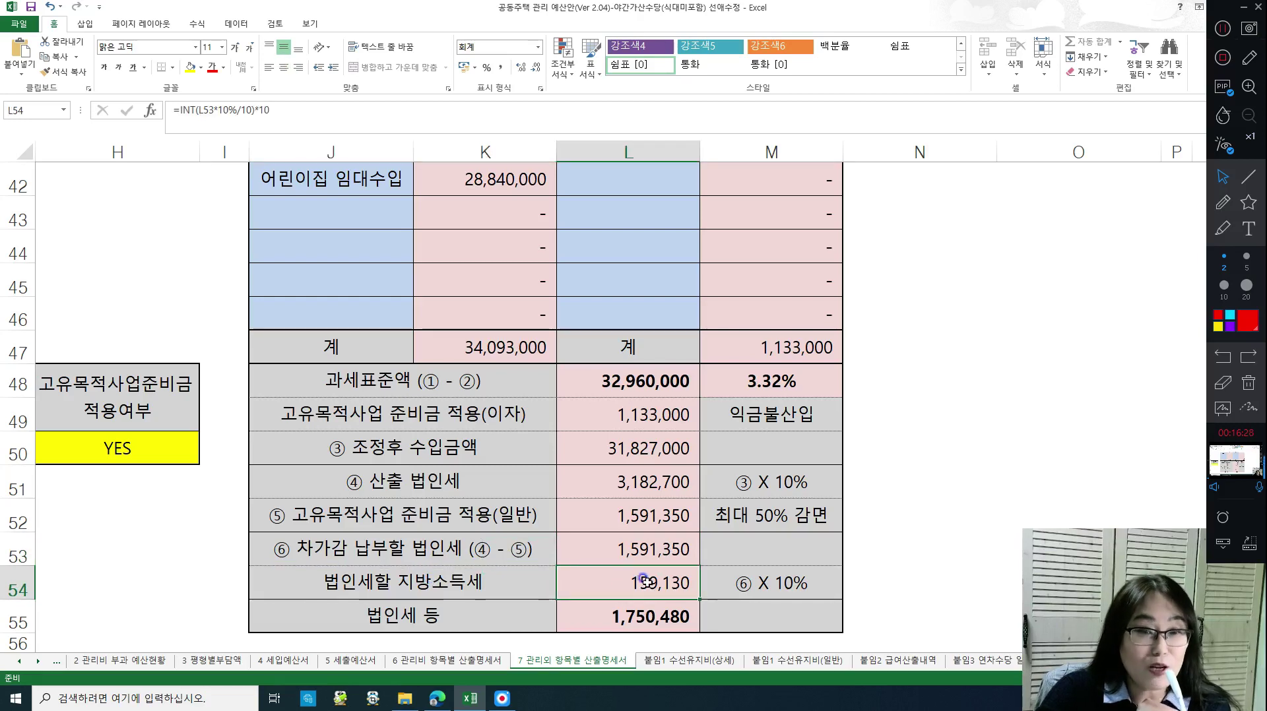
{"action": "left_click", "coordinate": [630, 615]}
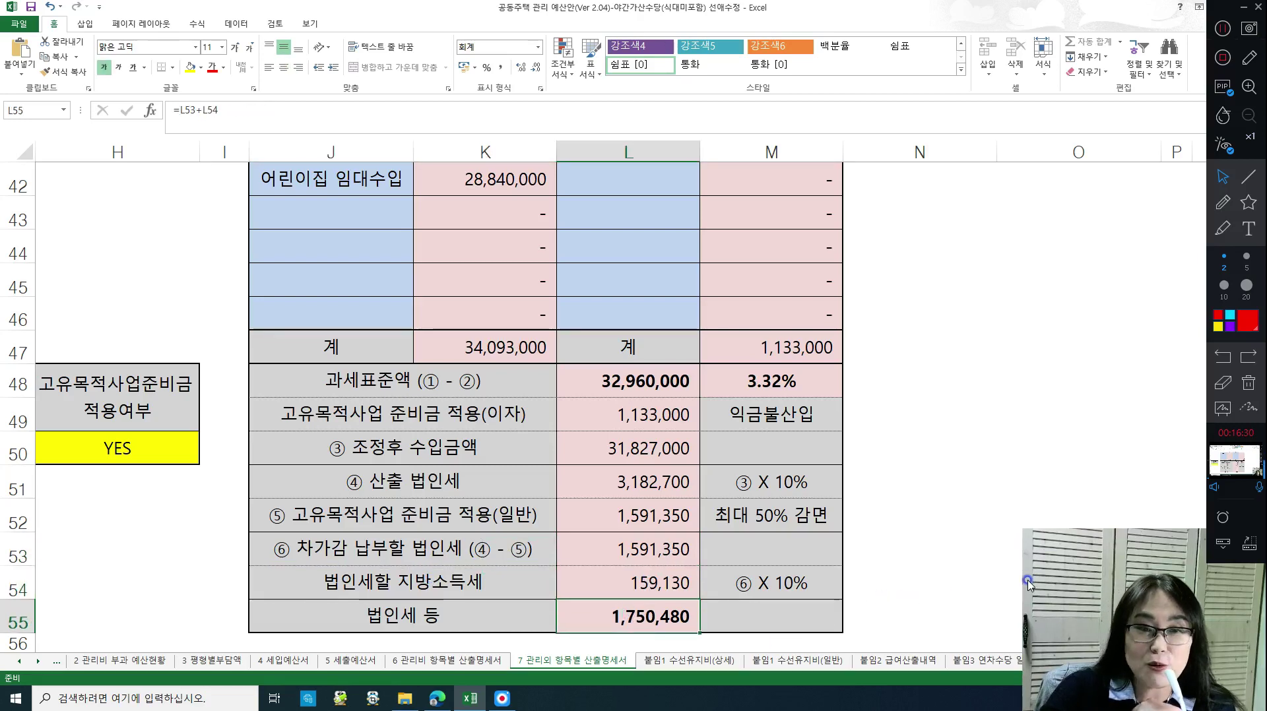
{"action": "left_click", "coordinate": [943, 412]}
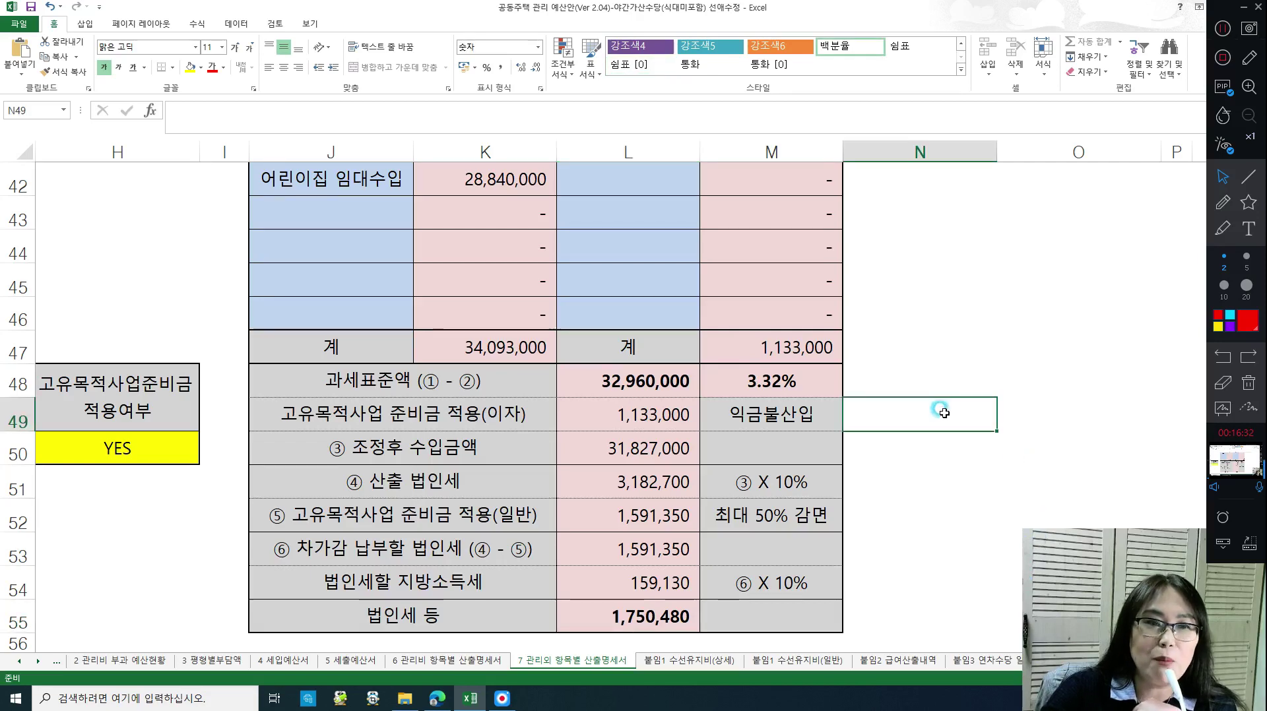
- Inspect the 입주자 기여분 expense formulas for 법인세등 in L25 and 장기수선충당금적립금 in L28
{"action": "scroll", "coordinate": [944, 412], "scroll_direction": "up", "scroll_amount": 8}
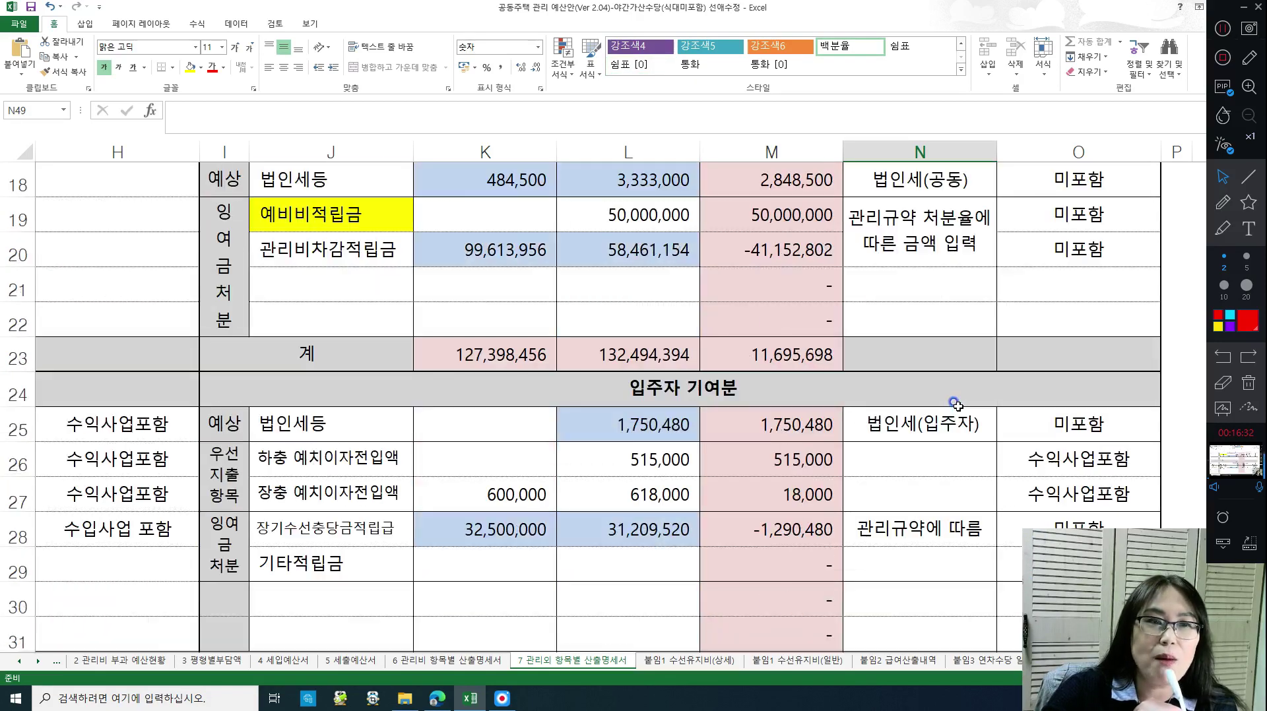
{"action": "left_click", "coordinate": [656, 433]}
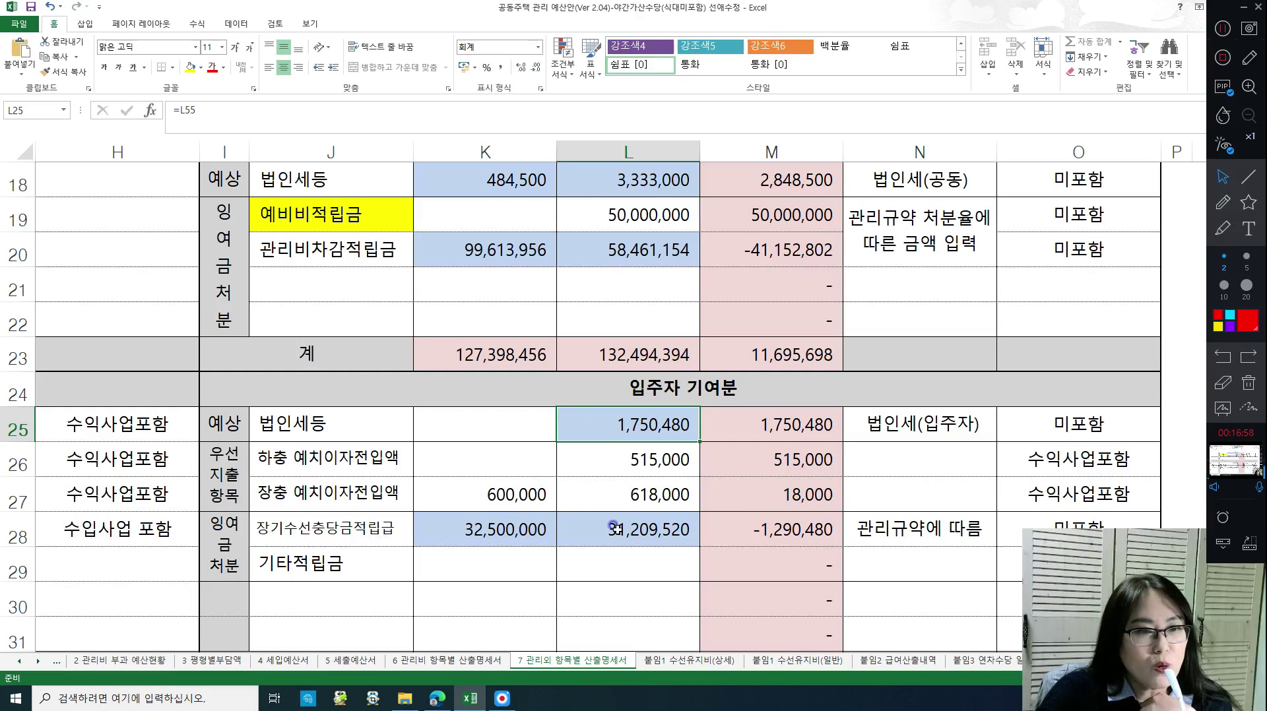
{"action": "left_click", "coordinate": [673, 379]}
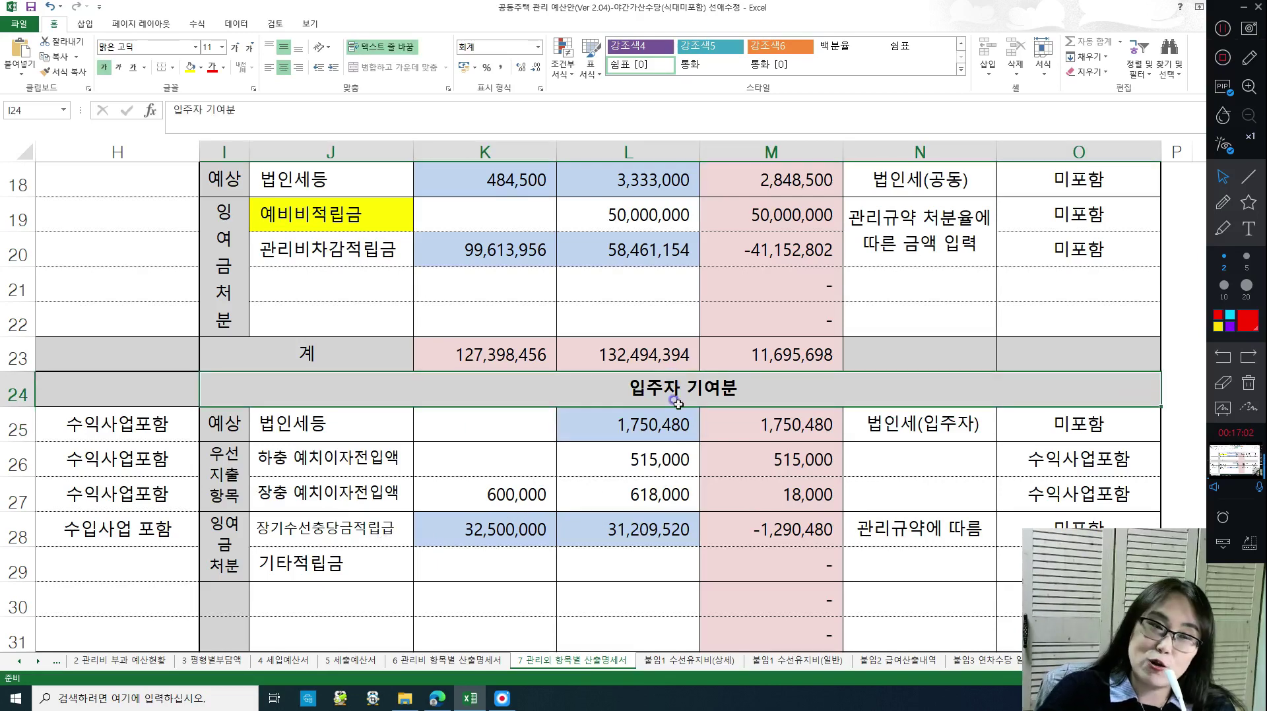
{"action": "left_click_drag", "start_coordinate": [303, 530], "coordinate": [633, 530]}
{"action": "left_click", "coordinate": [650, 529]}
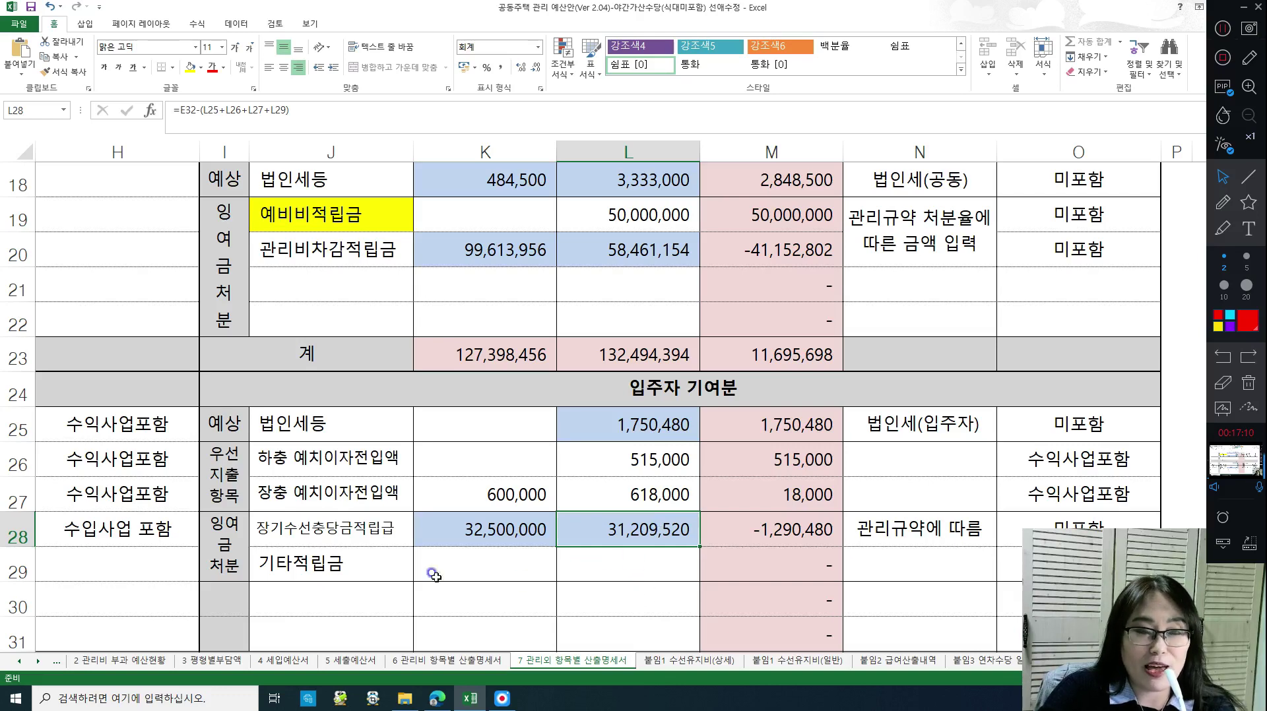
- Enter 5,000,000 as the 기타적립금 budget in L29 and check the 장기수선충당금 reserve in L28
{"action": "left_click", "coordinate": [356, 572]}
{"action": "left_click", "coordinate": [611, 567]}
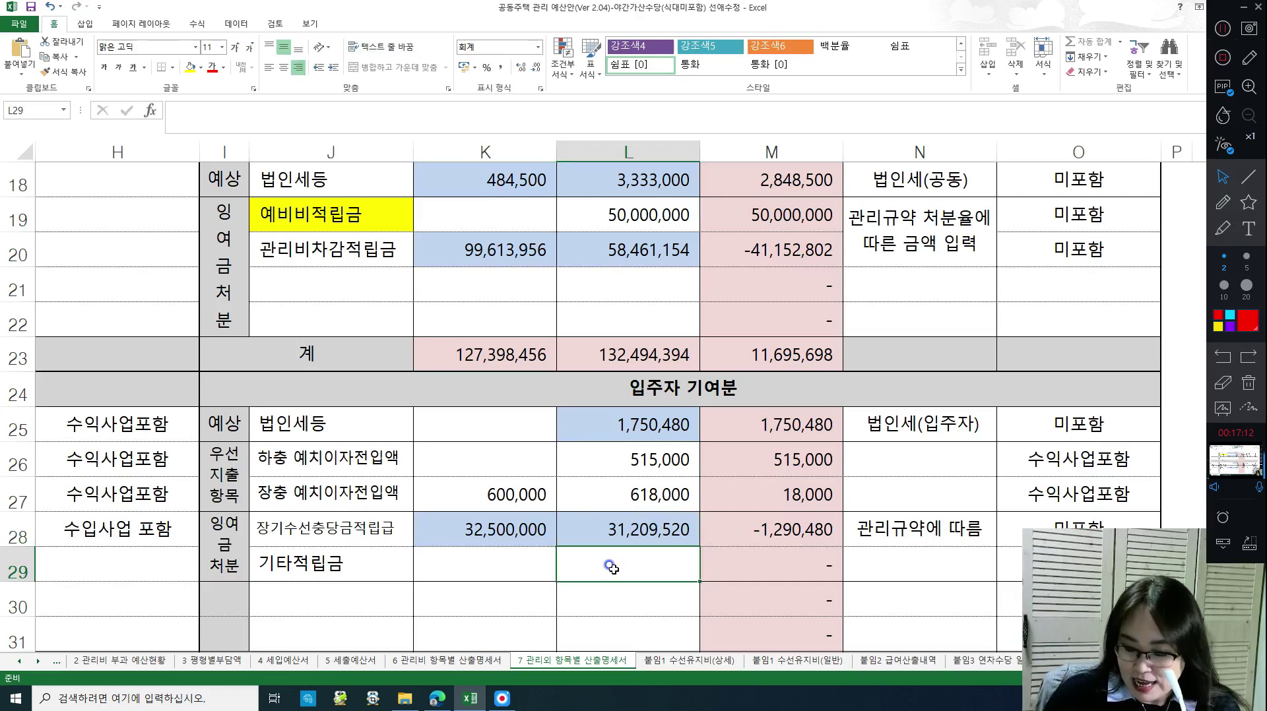
{"action": "type", "text": "5,000,00"}
{"action": "type", "text": "000000"}
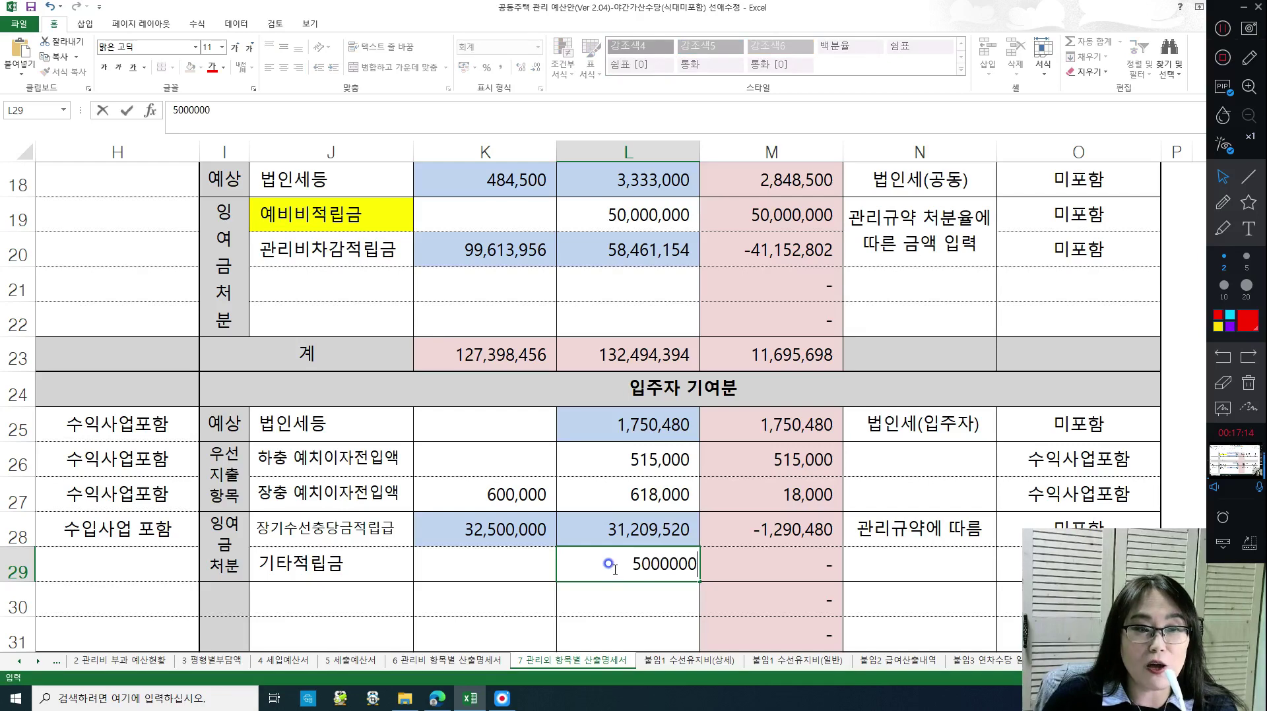
{"action": "key", "text": "Return"}
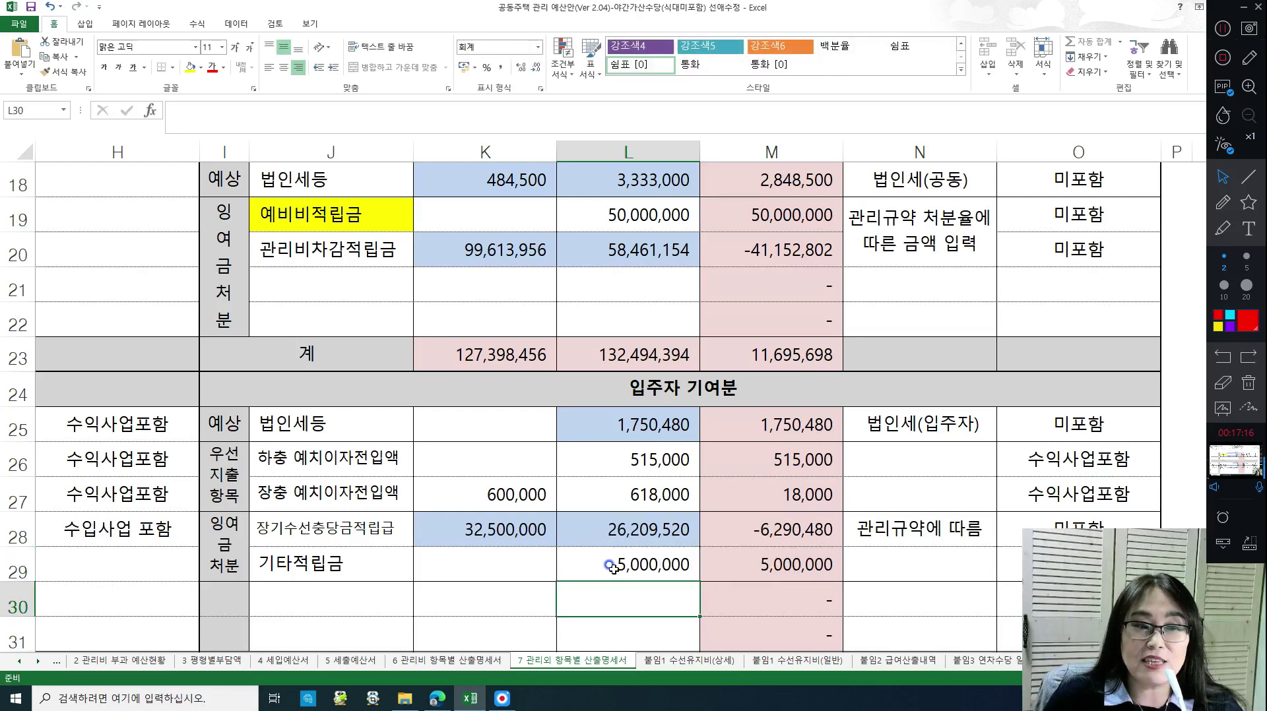
{"action": "key", "text": "Up"}
{"action": "key", "text": "Up"}
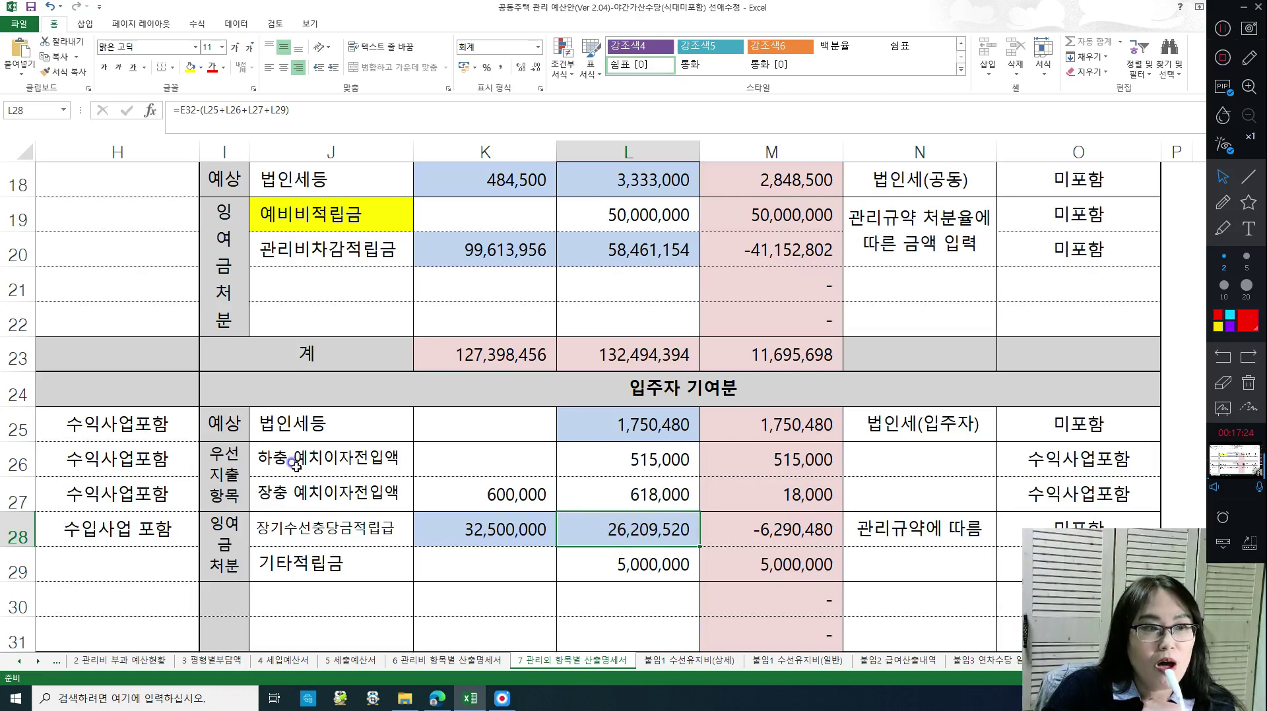
- Review the 하충 and 장충 예치이자전입액 items in J26:L27 against the remainder formula in L28
{"action": "left_click_drag", "start_coordinate": [290, 462], "coordinate": [374, 475]}
{"action": "left_click_drag", "start_coordinate": [599, 495], "coordinate": [601, 496]}
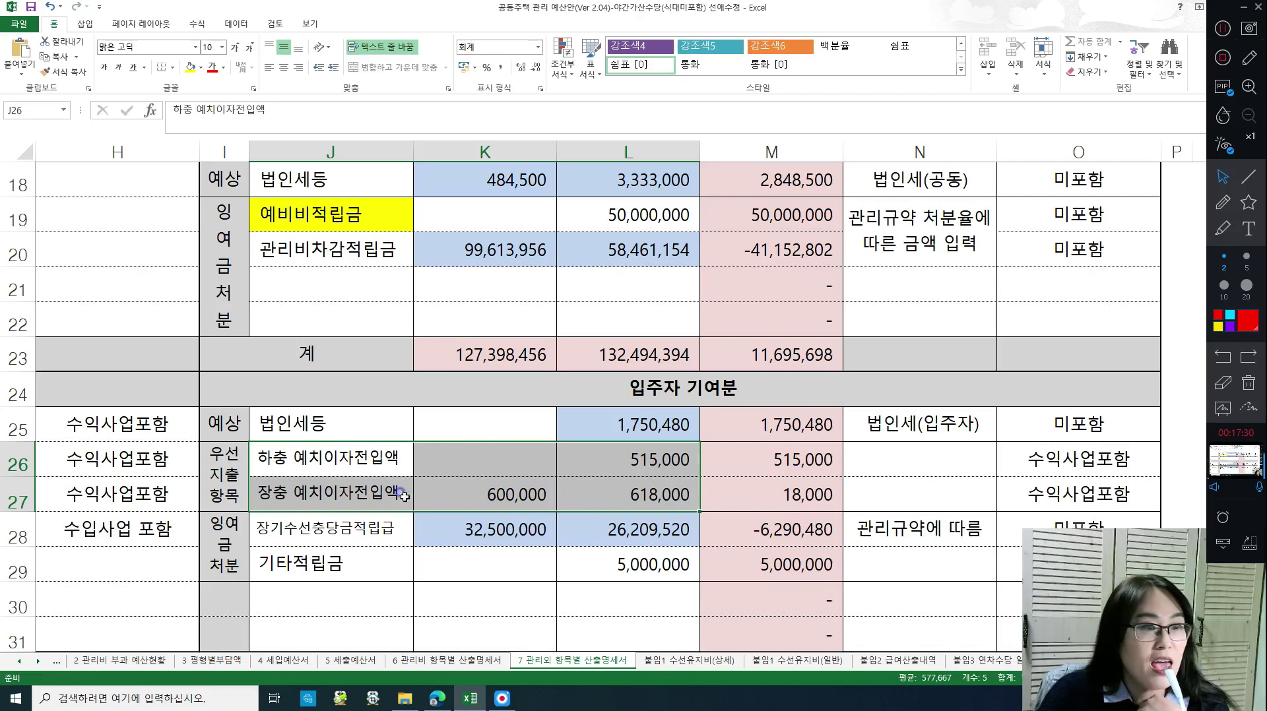
{"action": "left_click", "coordinate": [374, 536]}
{"action": "left_click", "coordinate": [664, 538]}
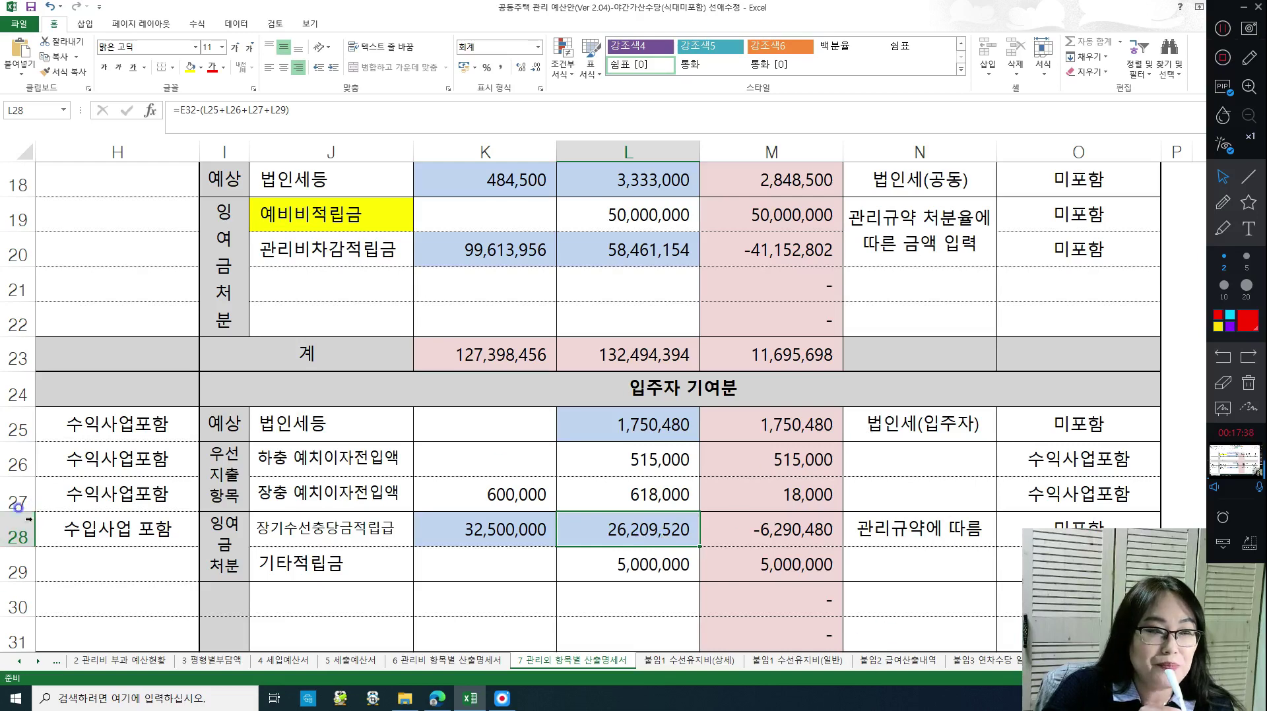
- Trace row 28 back to the 입주자 기여분 income side and inspect the income total formula in E32
{"action": "left_click", "coordinate": [58, 525]}
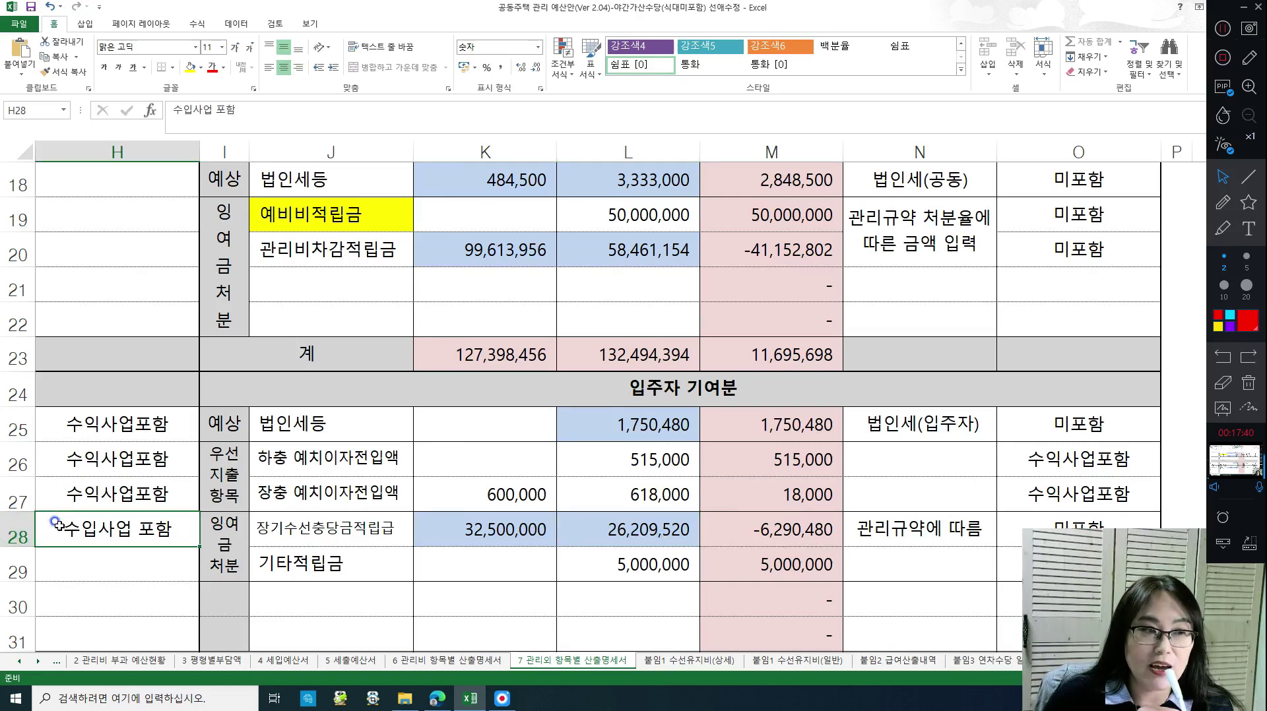
{"action": "key", "text": "Left"}
{"action": "key", "text": "Left"}
{"action": "key", "text": "Left"}
{"action": "key", "text": "Left"}
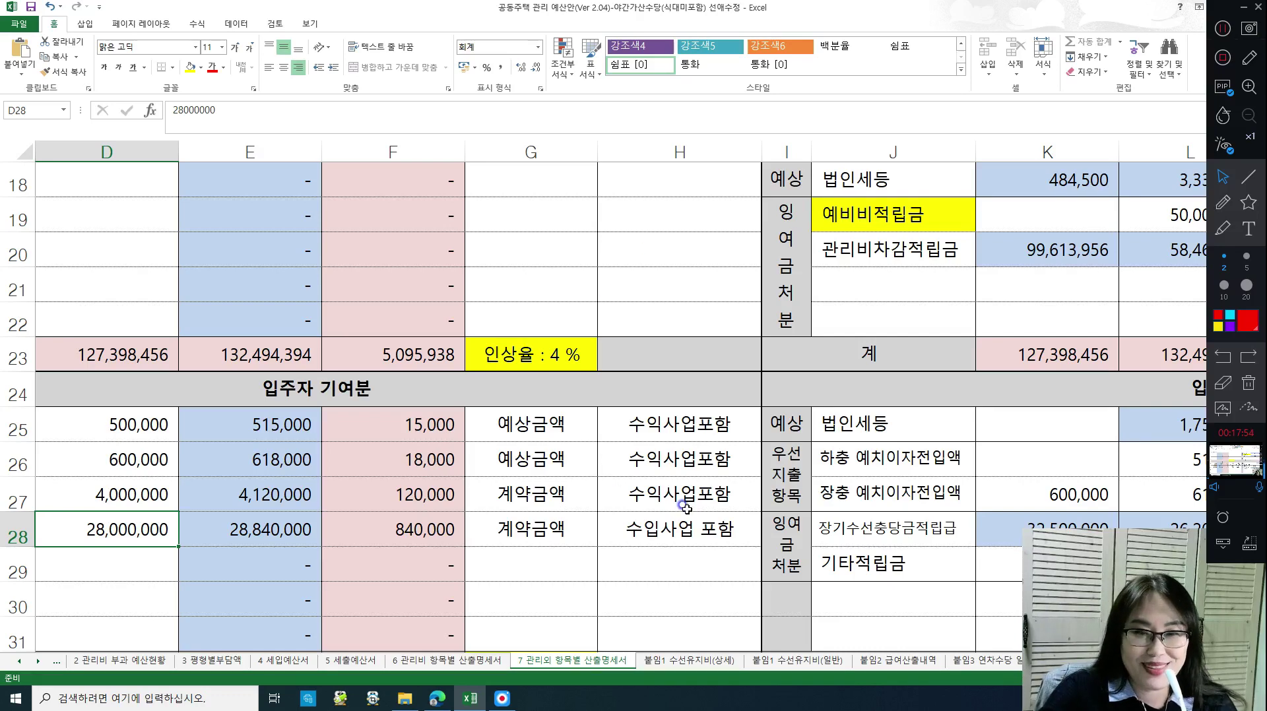
{"action": "scroll", "coordinate": [686, 508], "scroll_direction": "down", "scroll_amount": 1}
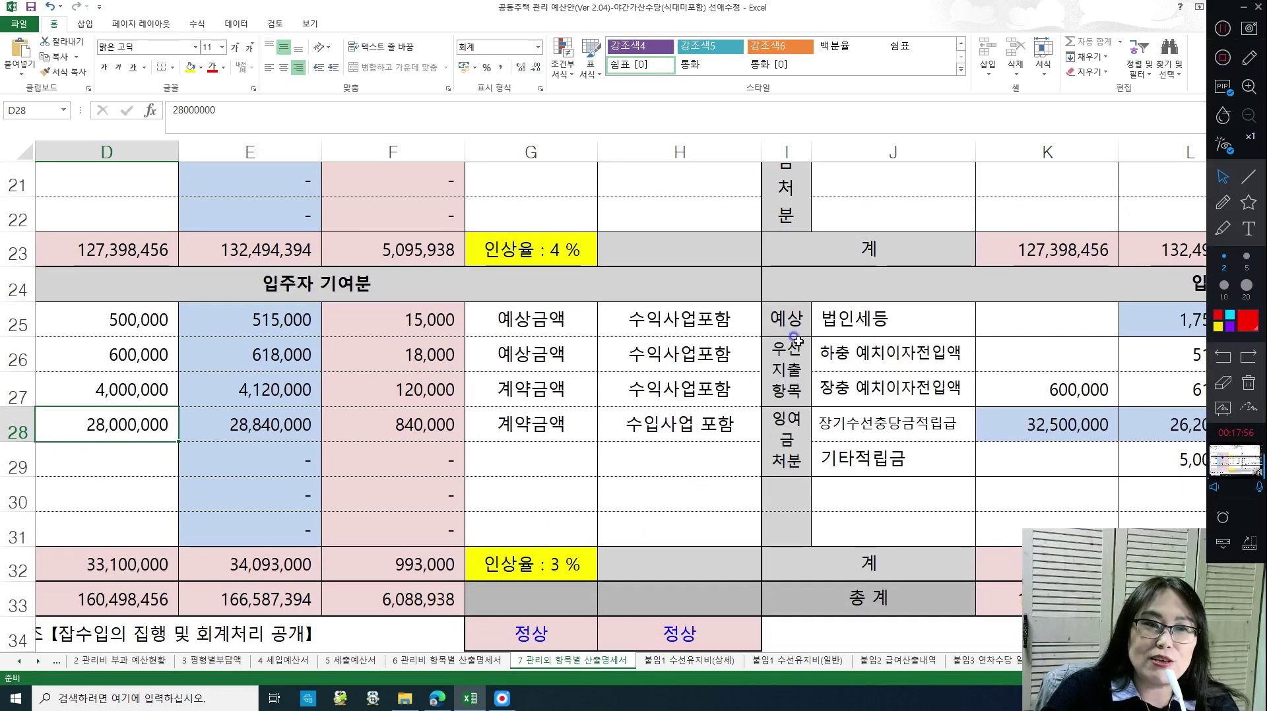
{"action": "left_click", "coordinate": [244, 562]}
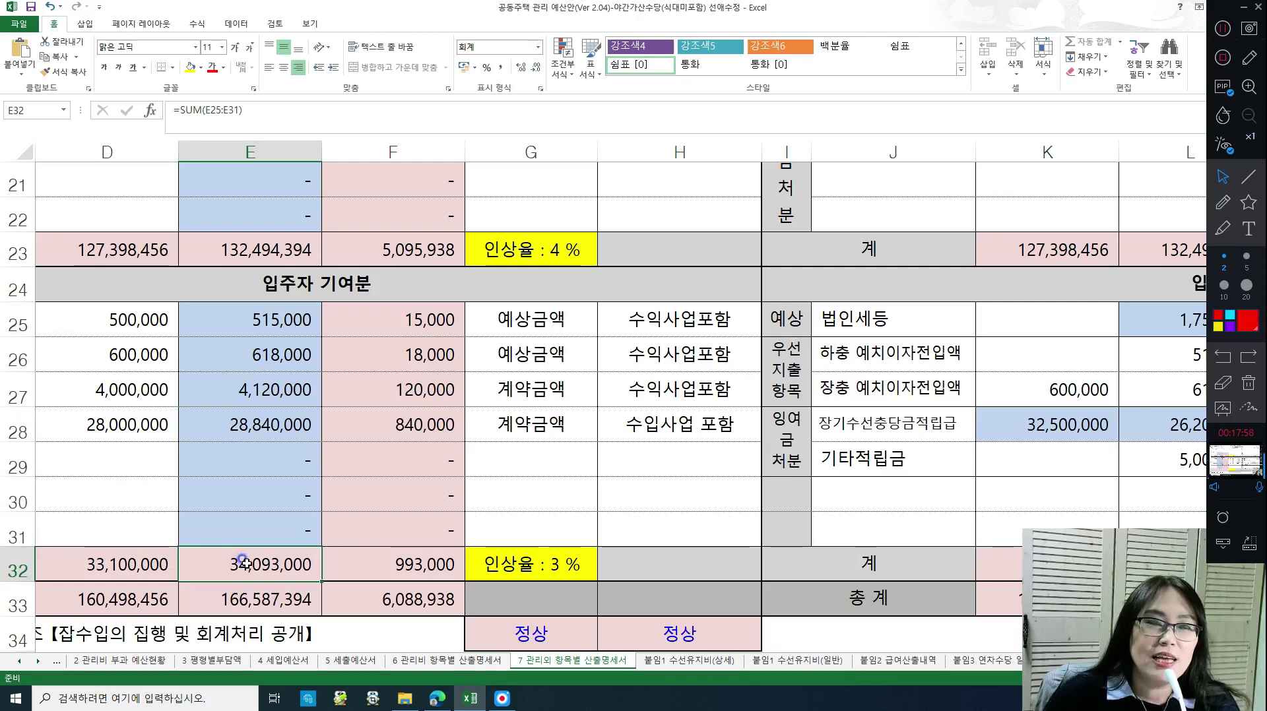
- Check the 입주자 기여분 expense totals in L32 and K32 against the income total in row 32
{"action": "key", "text": "Right"}
{"action": "key", "text": "Right"}
{"action": "key", "text": "Right"}
{"action": "key", "text": "Right"}
{"action": "key", "text": "Right"}
{"action": "key", "text": "Right"}
{"action": "key", "text": "Right"}
{"action": "key", "text": "Right"}
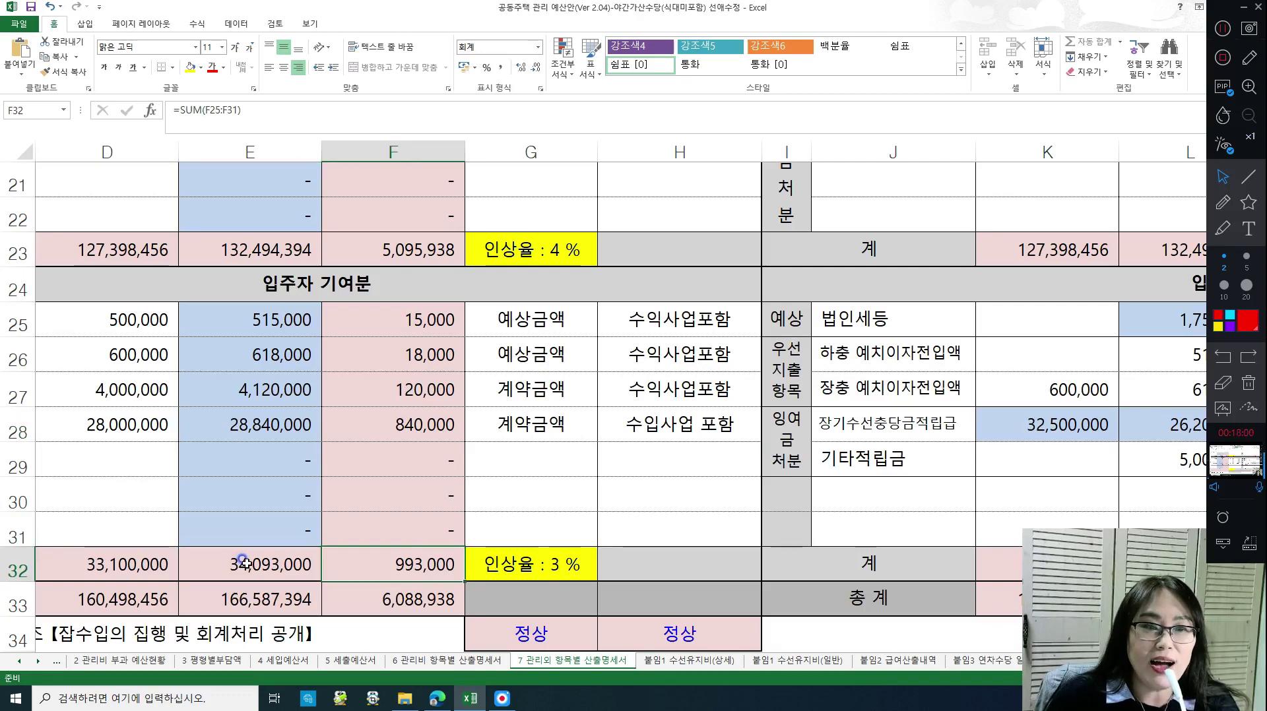
{"action": "key", "text": "Left"}
{"action": "key", "text": "Left"}
{"action": "key", "text": "Left"}
{"action": "key", "text": "Right"}
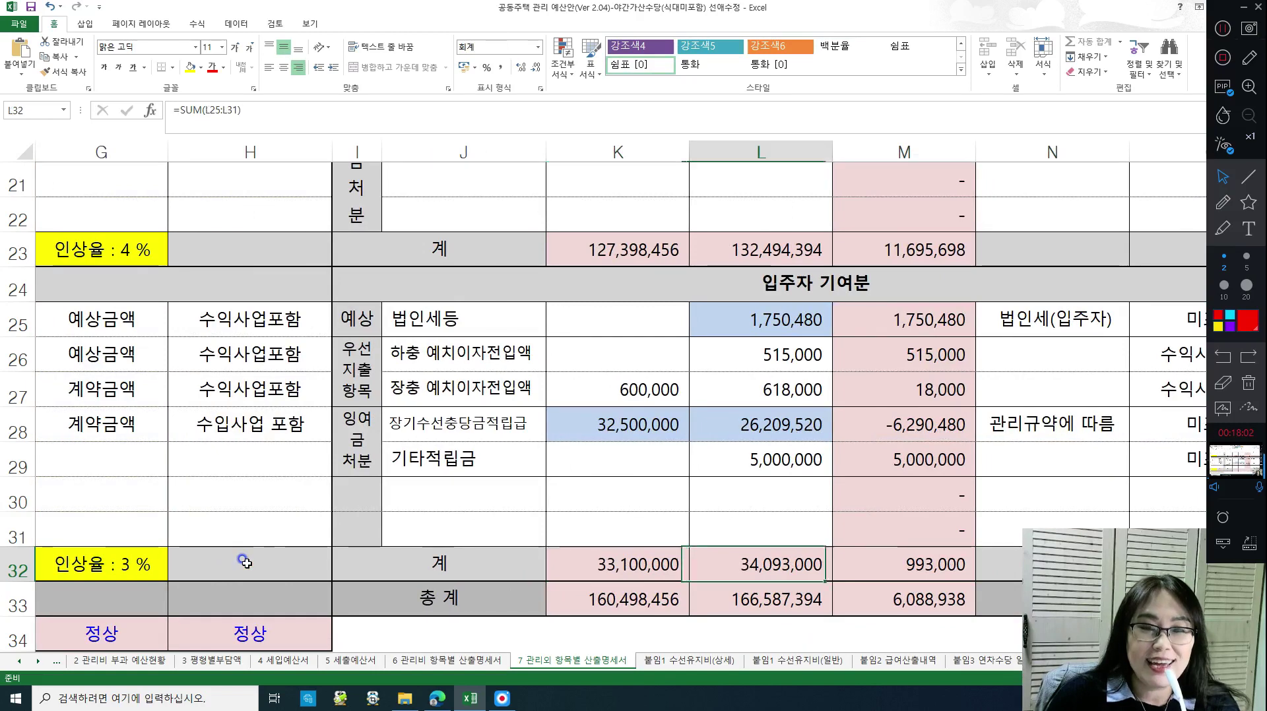
{"action": "key", "text": "Left"}
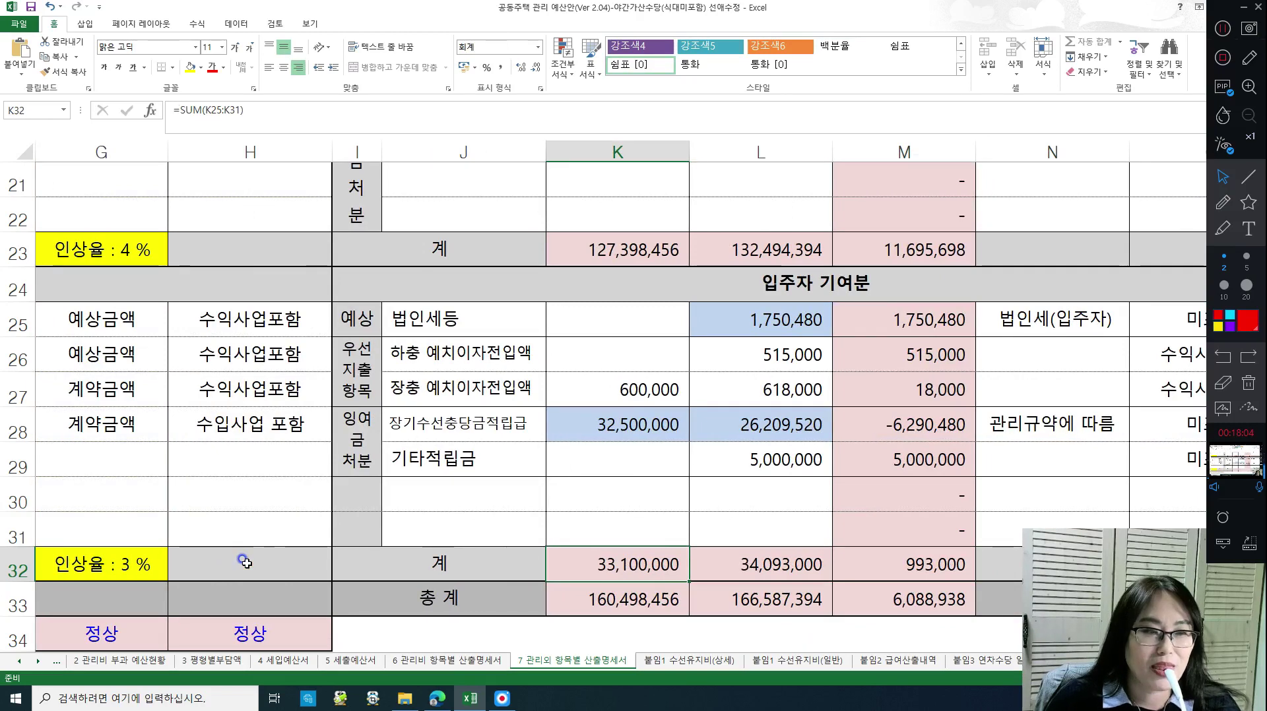
- Set 고유목적사업준비금 적용여부 in H50 to NO
{"action": "key", "text": "ctrl+Home"}
{"action": "key", "text": "Page_Down"}
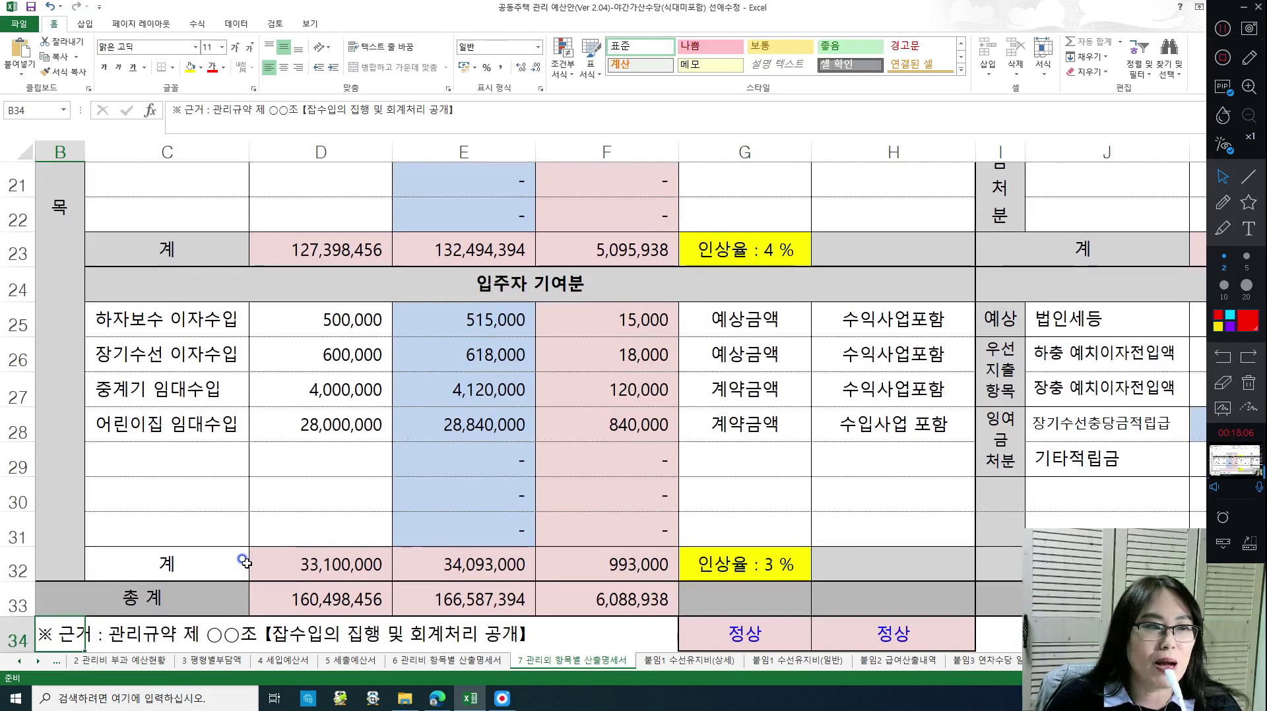
{"action": "key", "text": "Down"}
{"action": "key", "text": "Down"}
{"action": "key", "text": "Right"}
{"action": "key", "text": "Right"}
{"action": "key", "text": "Right"}
{"action": "key", "text": "Down"}
{"action": "key", "text": "Down"}
{"action": "key", "text": "Down"}
{"action": "key", "text": "Down"}
{"action": "key", "text": "Down"}
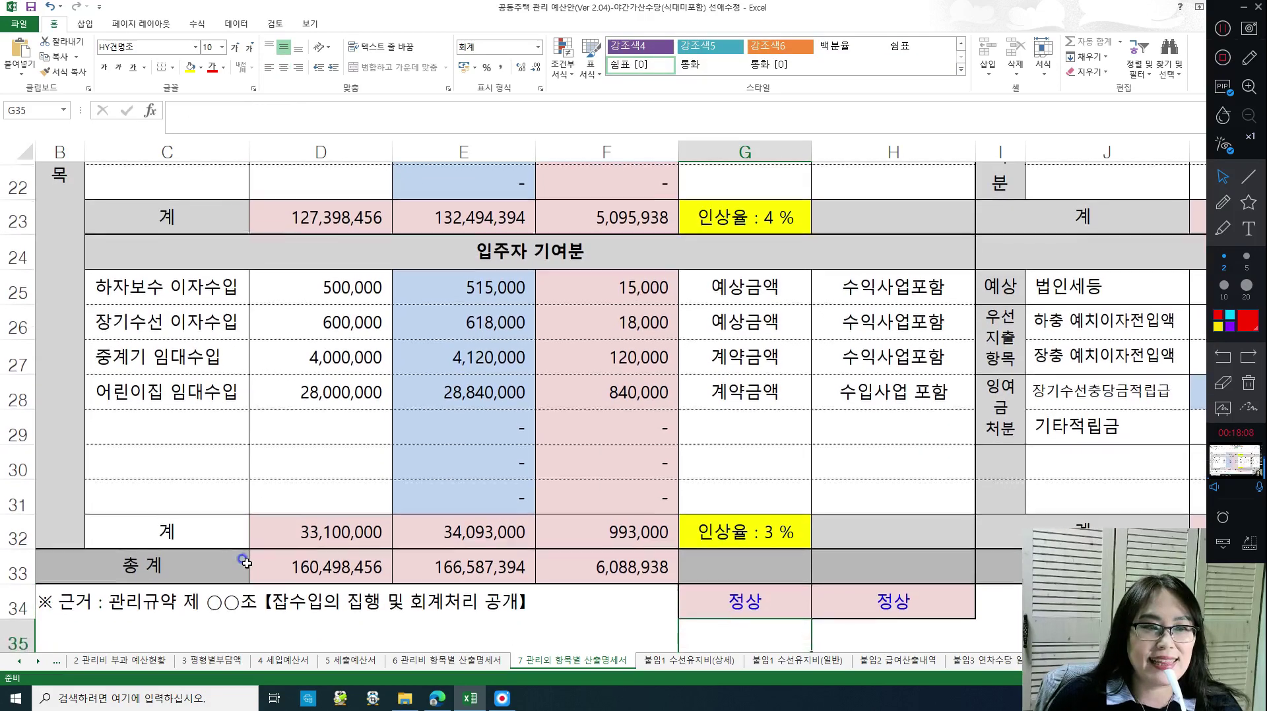
{"action": "key", "text": "Down"}
{"action": "key", "text": "Down"}
{"action": "key", "text": "Down"}
{"action": "key", "text": "Down"}
{"action": "key", "text": "Down"}
{"action": "key", "text": "Down"}
{"action": "key", "text": "Down"}
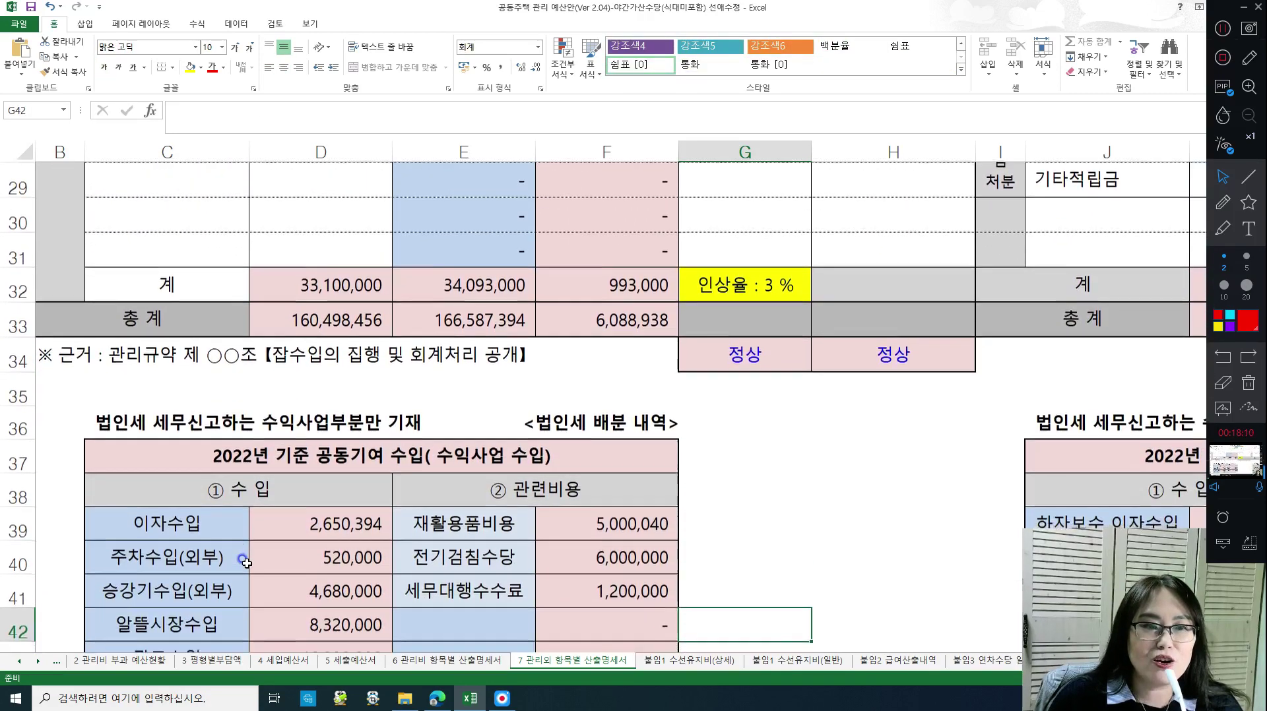
{"action": "key", "text": "Right"}
{"action": "key", "text": "Down"}
{"action": "key", "text": "Down"}
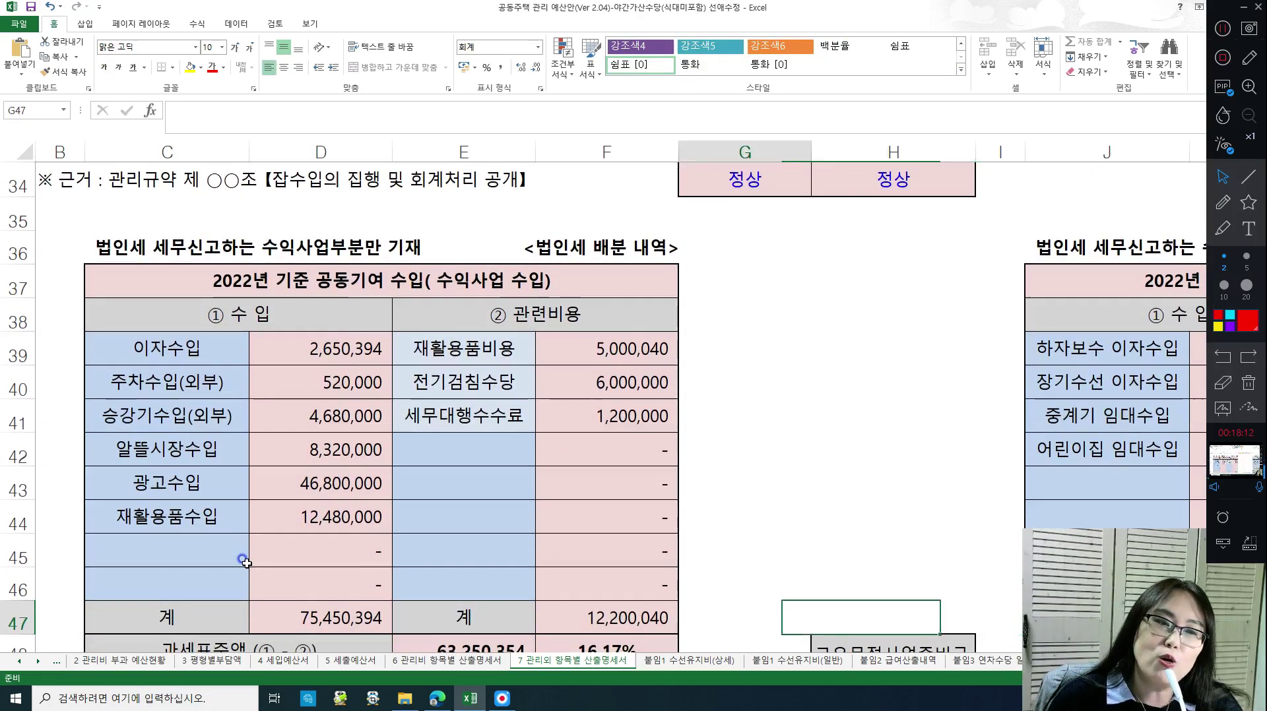
{"action": "key", "text": "Right"}
{"action": "key", "text": "Left"}
{"action": "key", "text": "Down"}
{"action": "key", "text": "Down"}
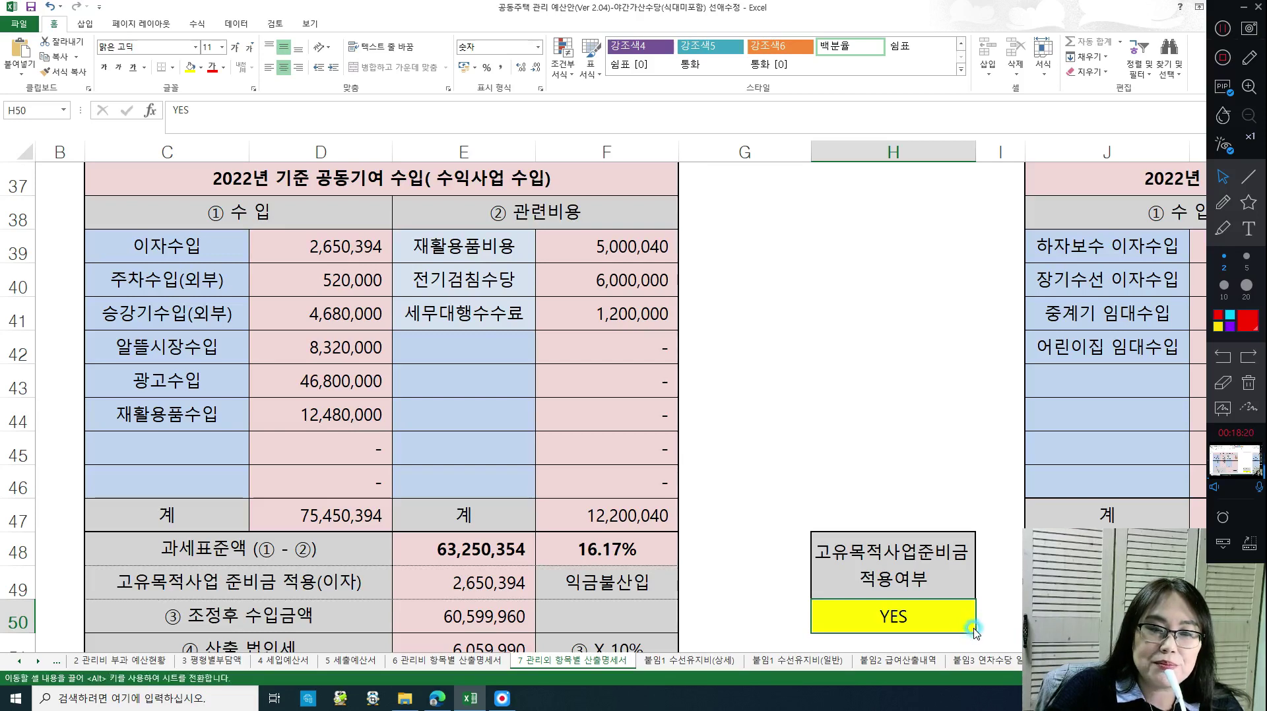
{"action": "left_click", "coordinate": [982, 626]}
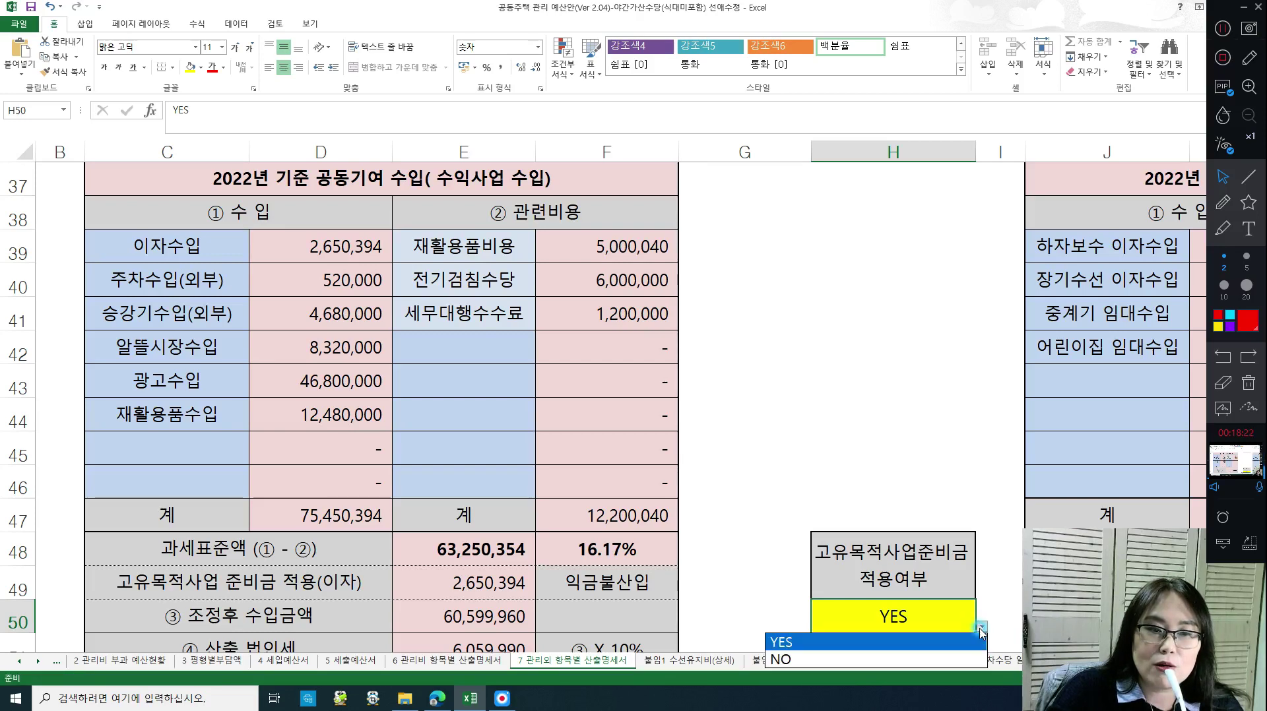
{"action": "left_click", "coordinate": [954, 647]}
- Review the income total in D47 and the related-expense total in F47 of the 공동기여 수익사업 table
{"action": "scroll", "coordinate": [681, 455], "scroll_direction": "down", "scroll_amount": 2}
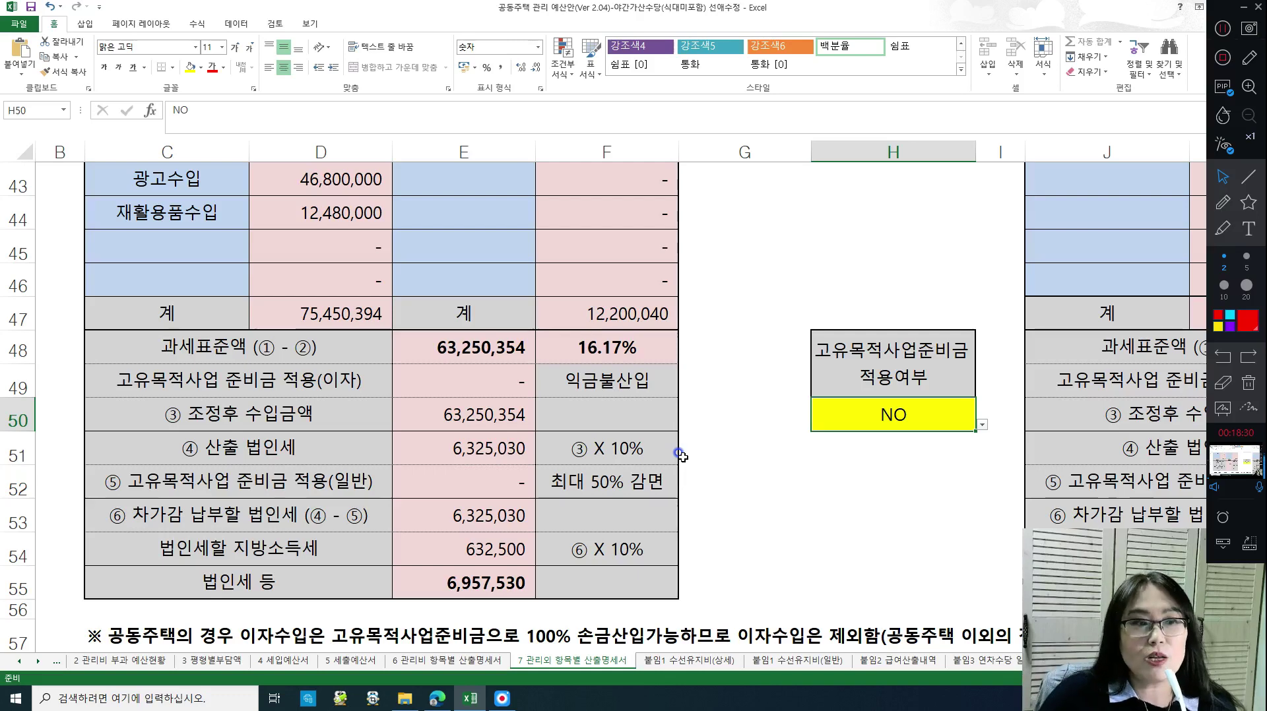
{"action": "left_click", "coordinate": [327, 309]}
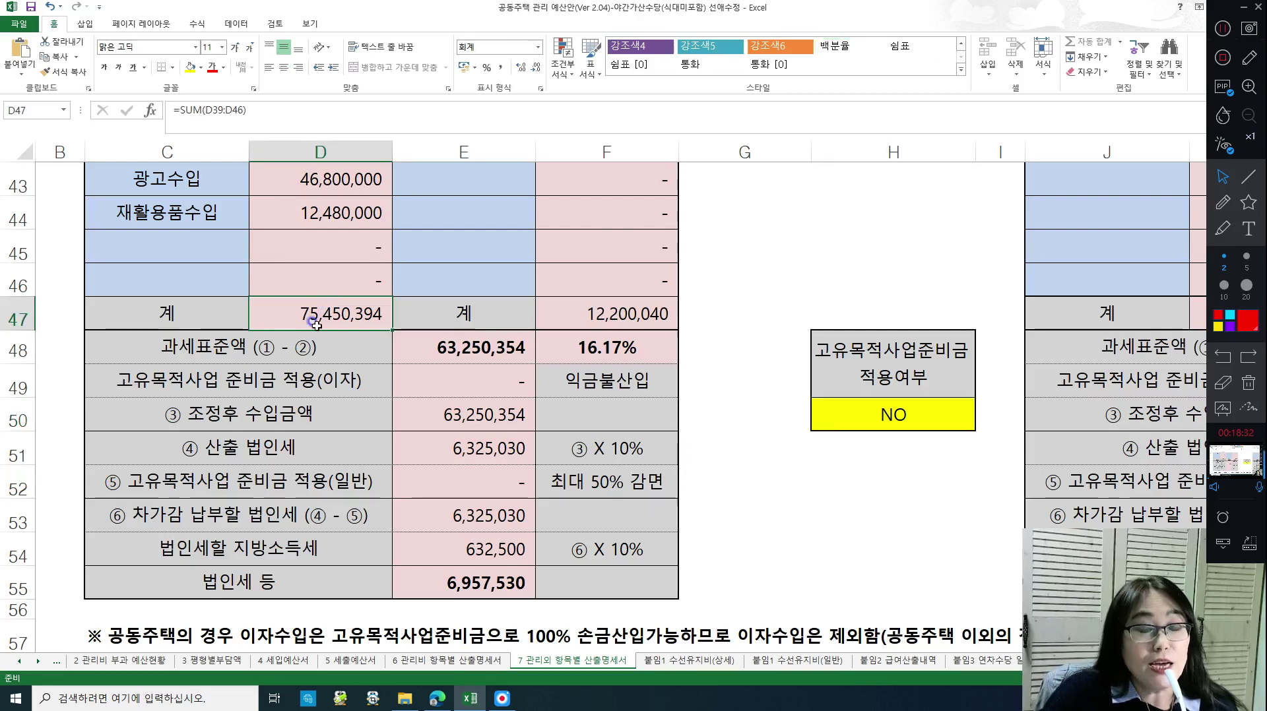
{"action": "scroll", "coordinate": [368, 283], "scroll_direction": "up", "scroll_amount": 2}
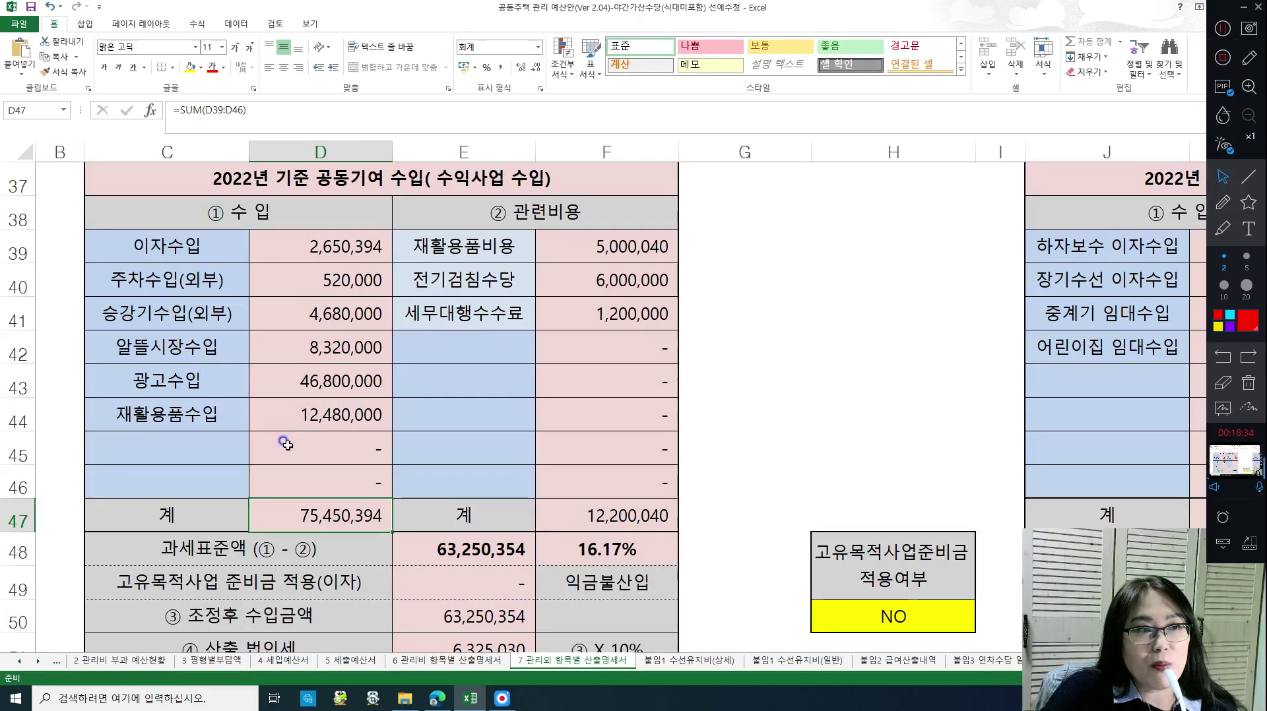
{"action": "left_click", "coordinate": [652, 521]}
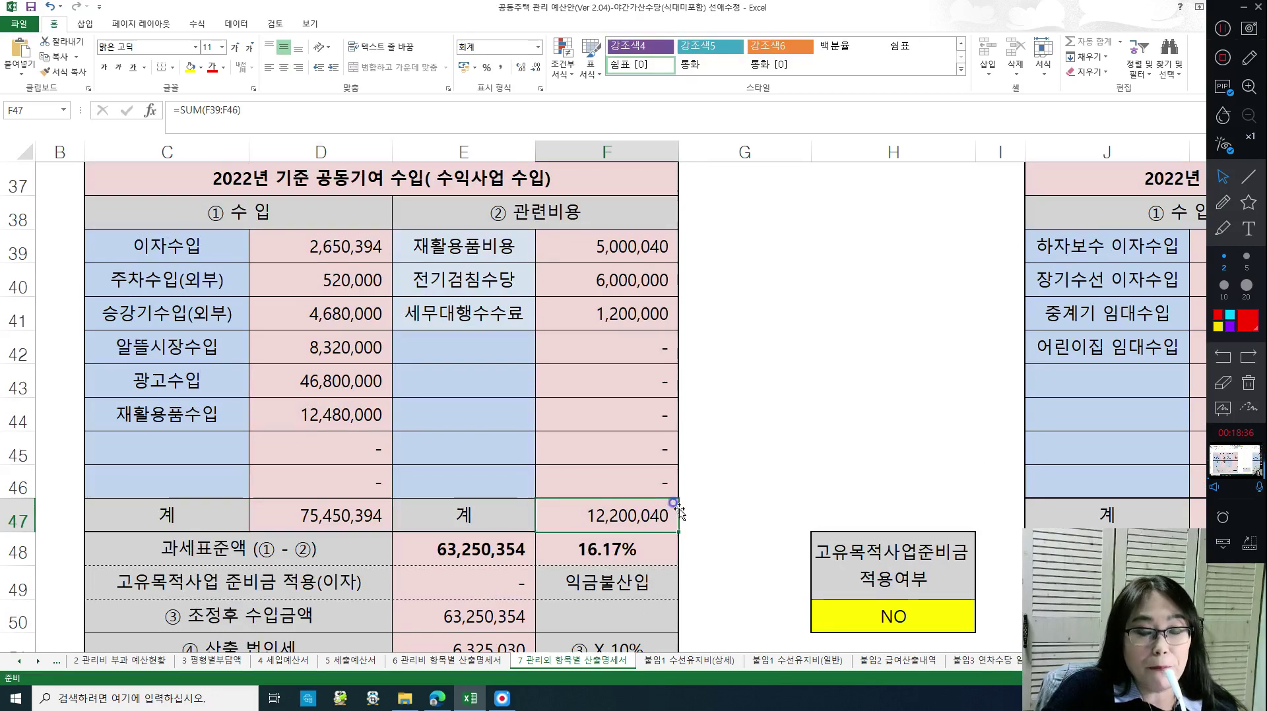
{"action": "scroll", "coordinate": [617, 378], "scroll_direction": "down", "scroll_amount": 1}
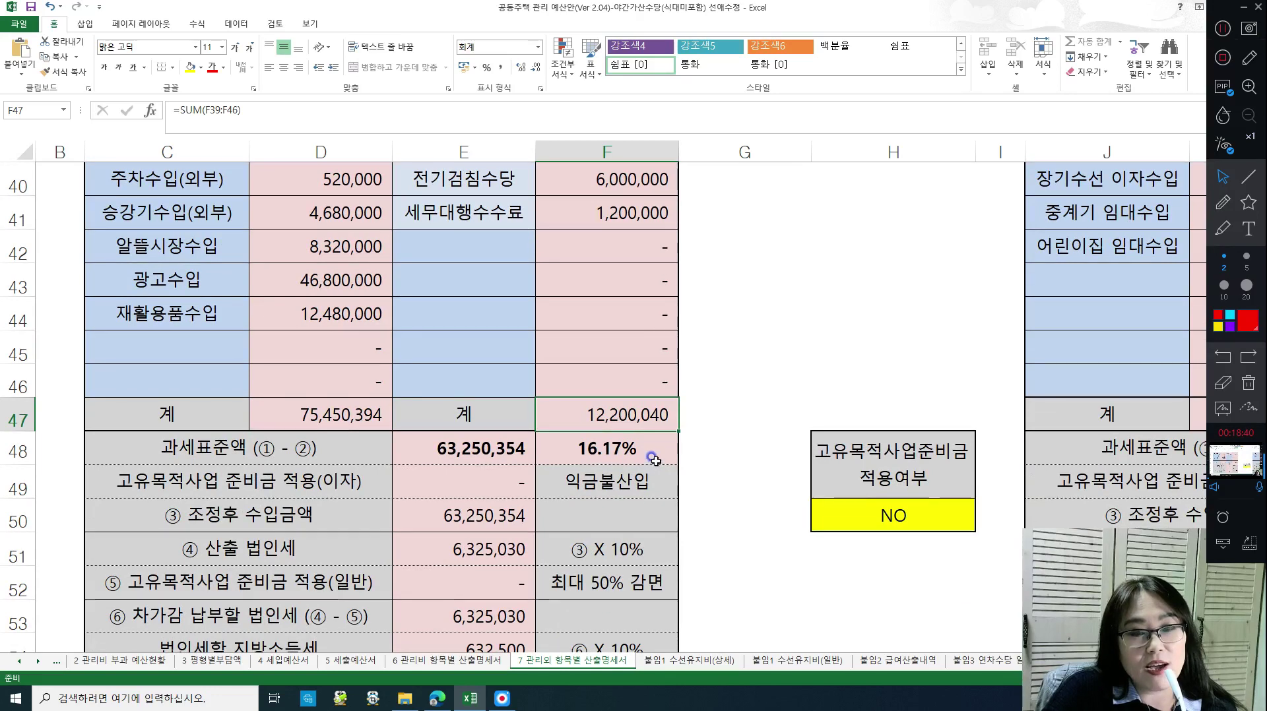
- Inspect the 산출 법인세, 차가감 납부할 법인세 and 법인세할 지방소득세 calculations in E51, E53 and E54
{"action": "left_click", "coordinate": [488, 549]}
{"action": "left_click", "coordinate": [479, 618]}
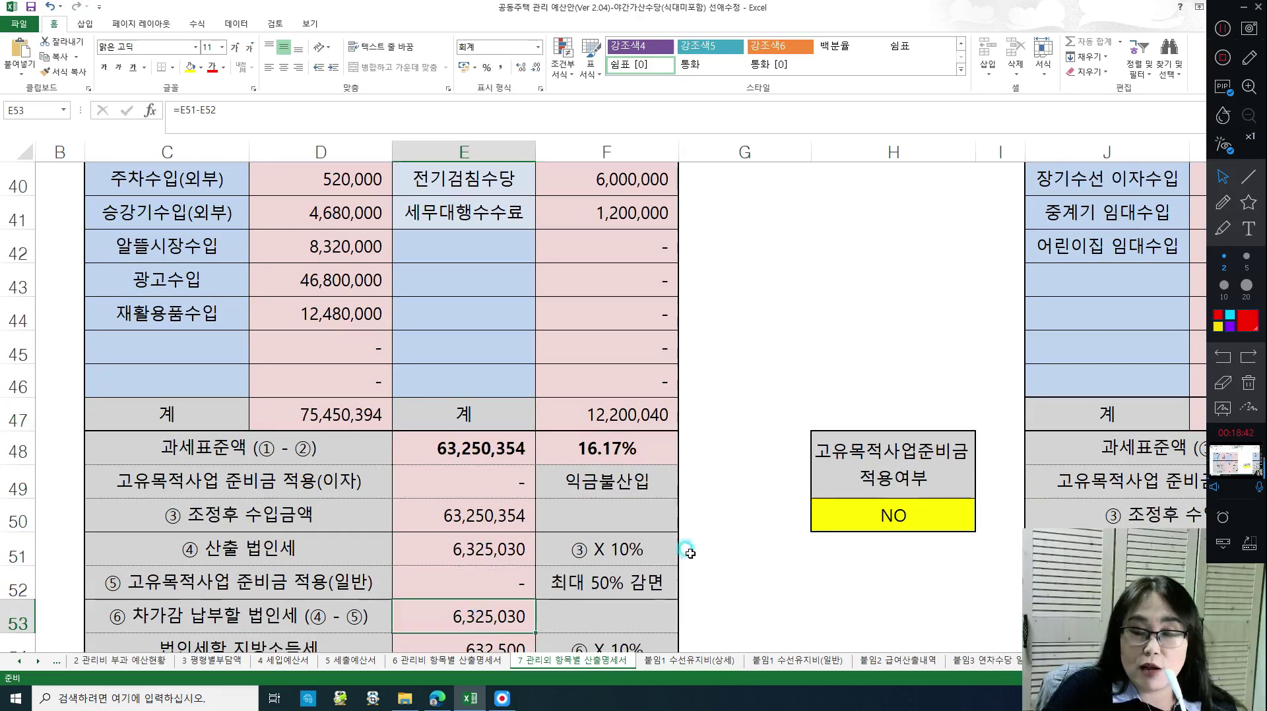
{"action": "scroll", "coordinate": [508, 489], "scroll_direction": "down", "scroll_amount": 2}
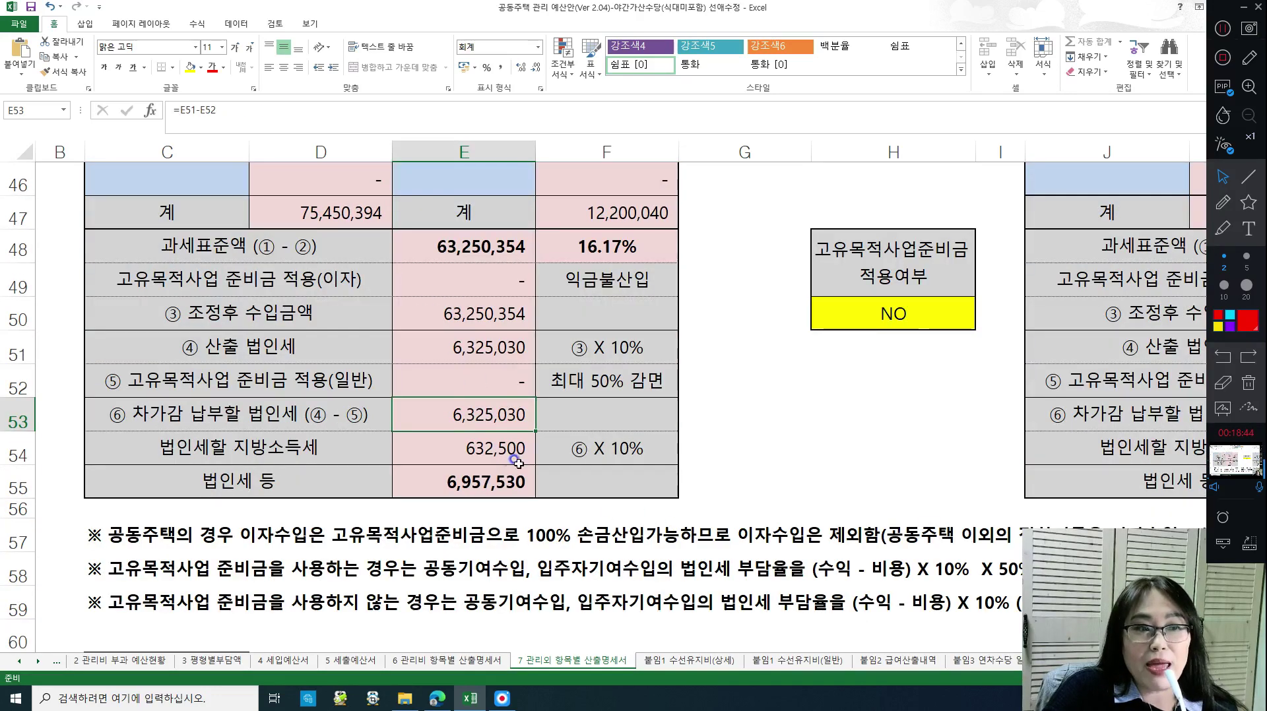
{"action": "left_click", "coordinate": [481, 455]}
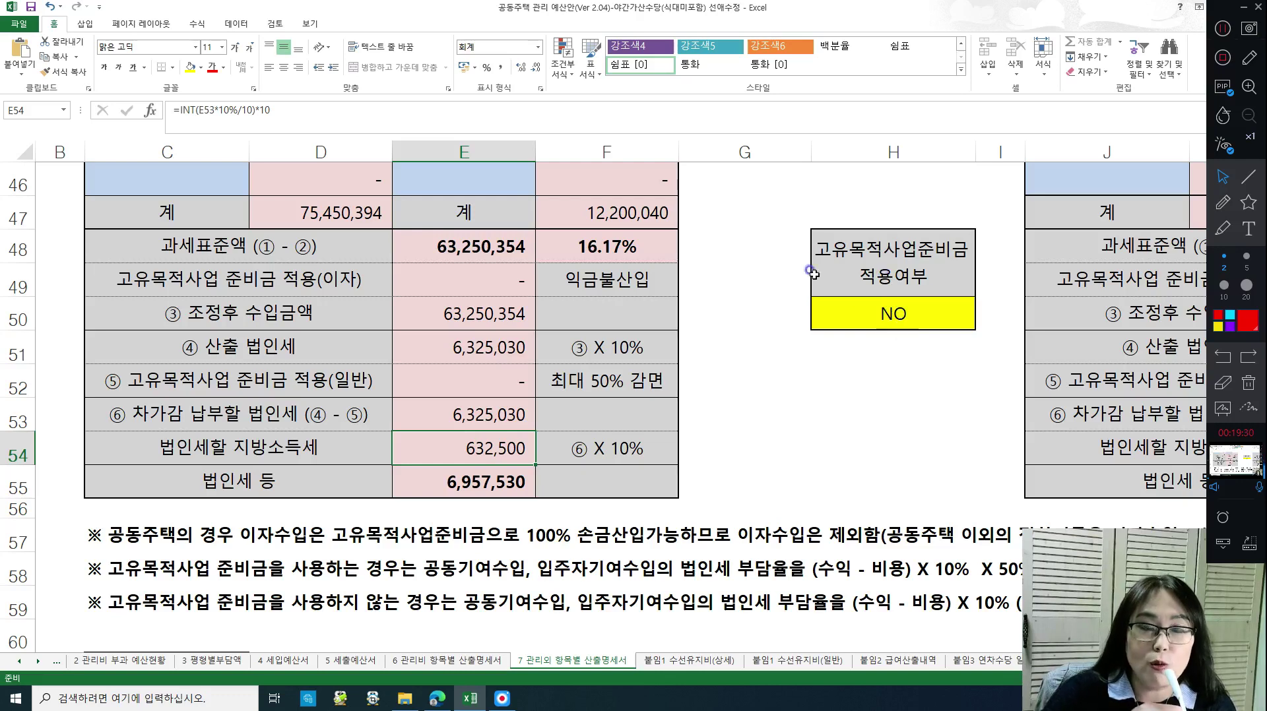
- Go back to the 공동기여 expense side and check the 예상 법인세등 item in row 18
{"action": "scroll", "coordinate": [884, 422], "scroll_direction": "up", "scroll_amount": 9}
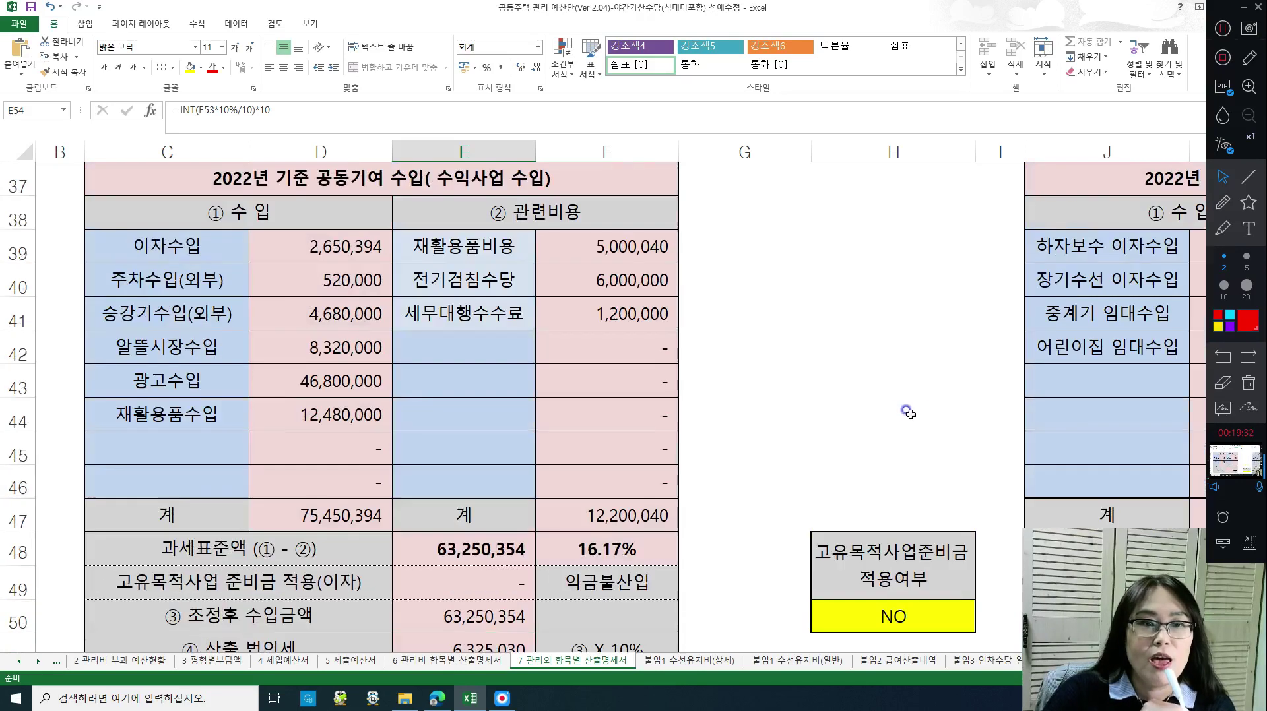
{"action": "scroll", "coordinate": [1065, 440], "scroll_direction": "up", "scroll_amount": 3}
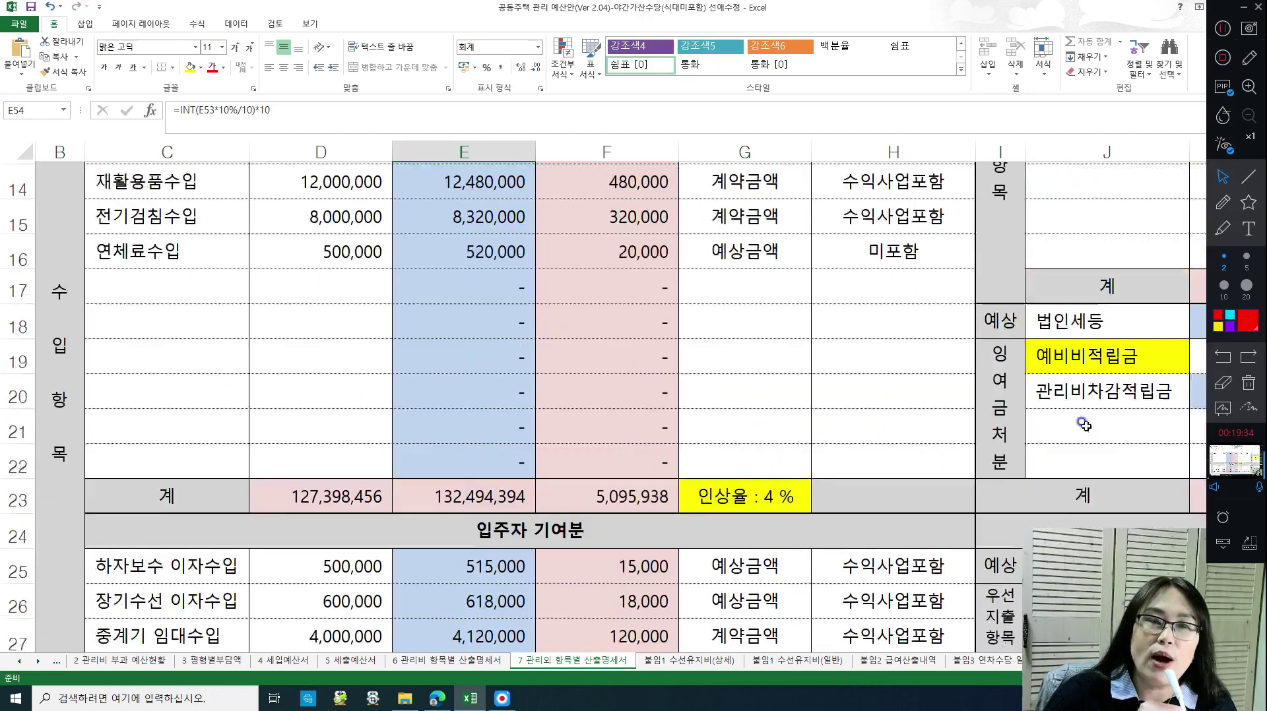
{"action": "left_click", "coordinate": [999, 396]}
{"action": "left_click", "coordinate": [1070, 360]}
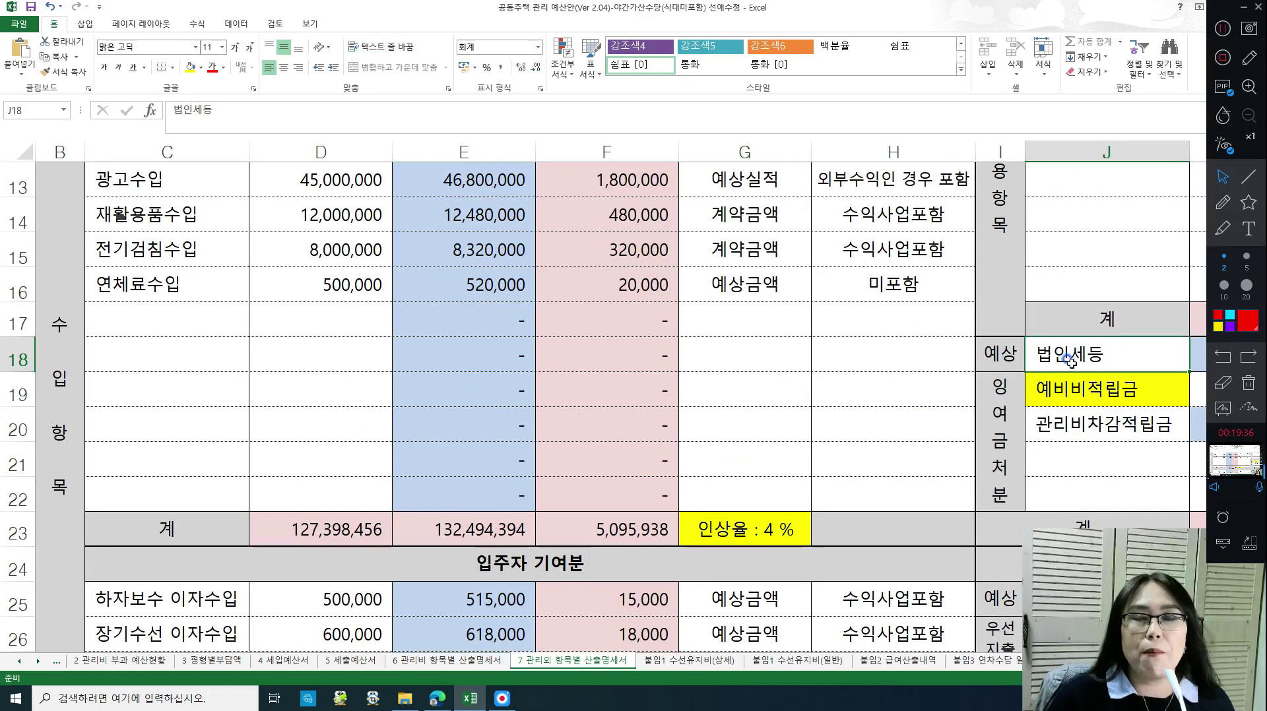
{"action": "scroll", "coordinate": [1070, 361], "scroll_direction": "down", "scroll_amount": 3}
{"action": "scroll", "coordinate": [822, 328], "scroll_direction": "up", "scroll_amount": 2}
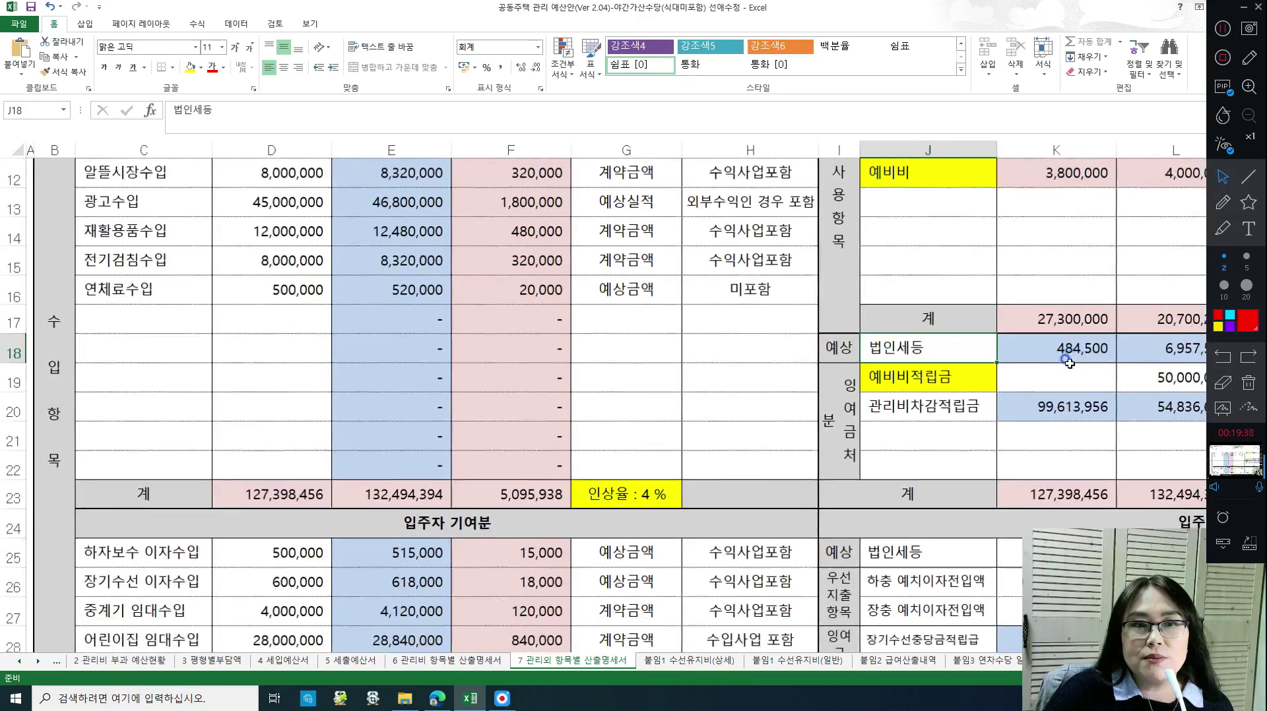
- Compare 예비비 in J12 under 우선사용항목 with 예비비적립금 in J19 under 잉여금처분
{"action": "left_click", "coordinate": [823, 328]}
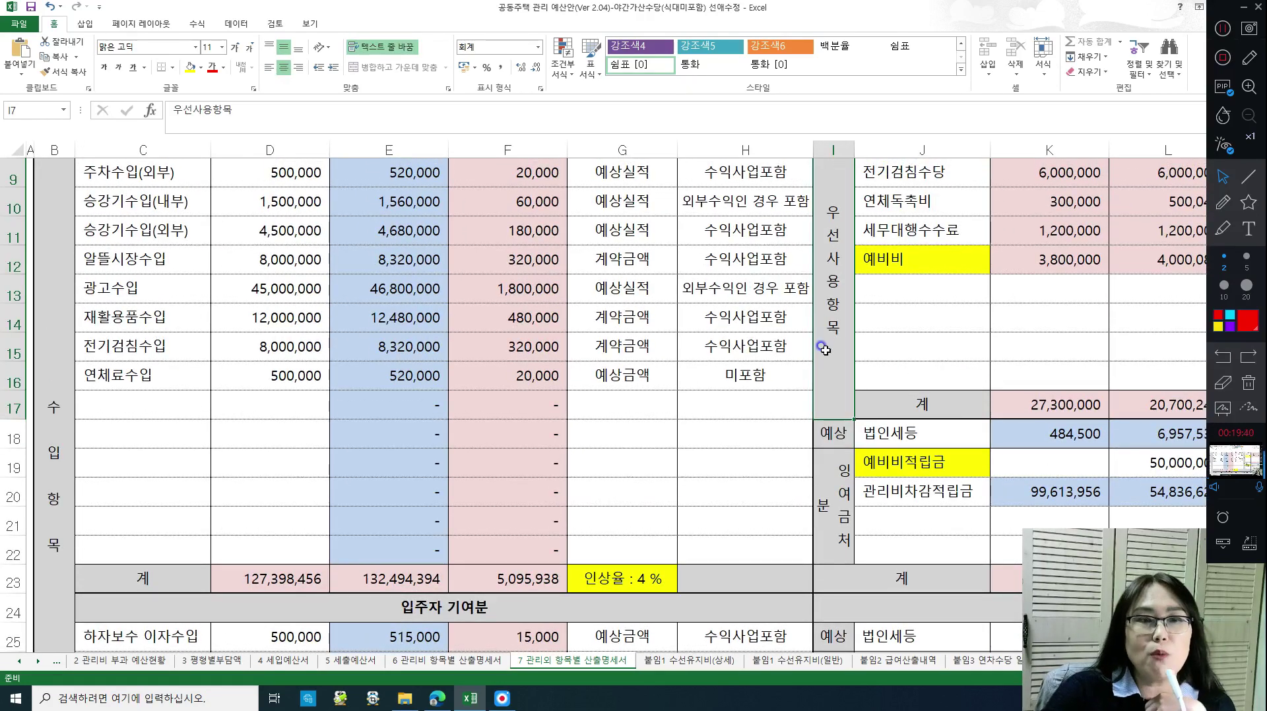
{"action": "left_click", "coordinate": [937, 258]}
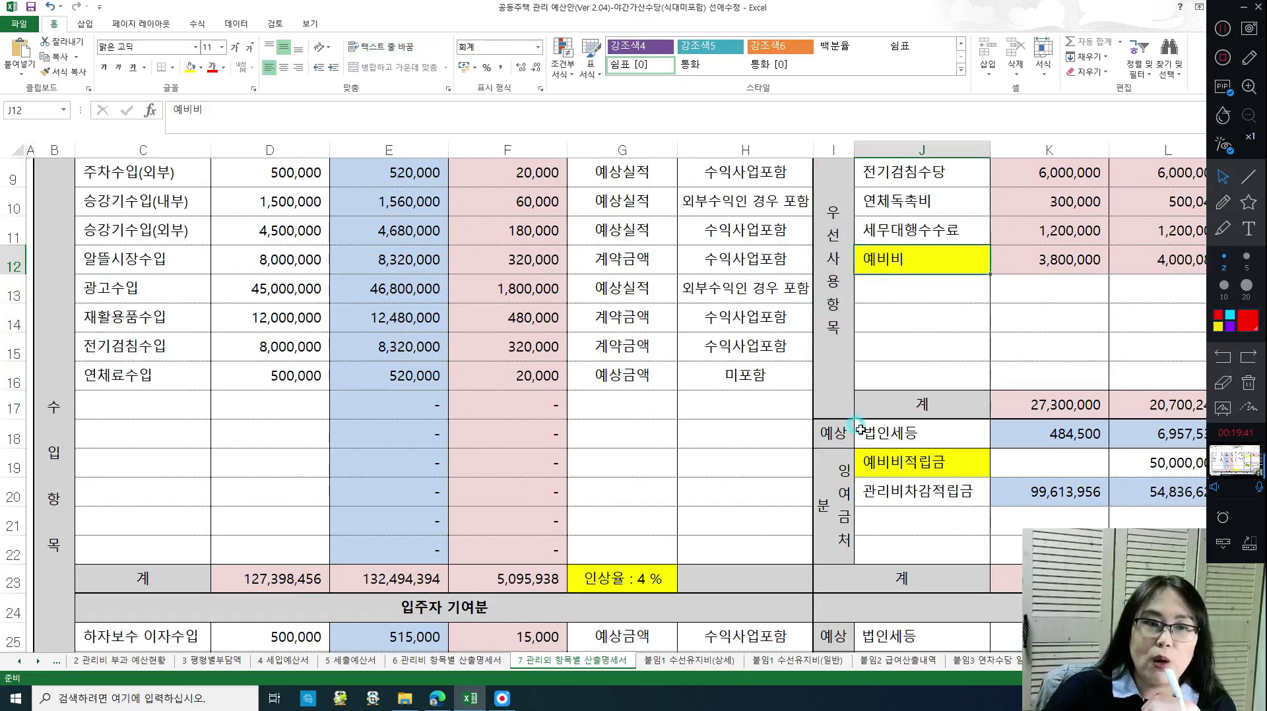
{"action": "left_click", "coordinate": [831, 511]}
{"action": "left_click", "coordinate": [932, 464]}
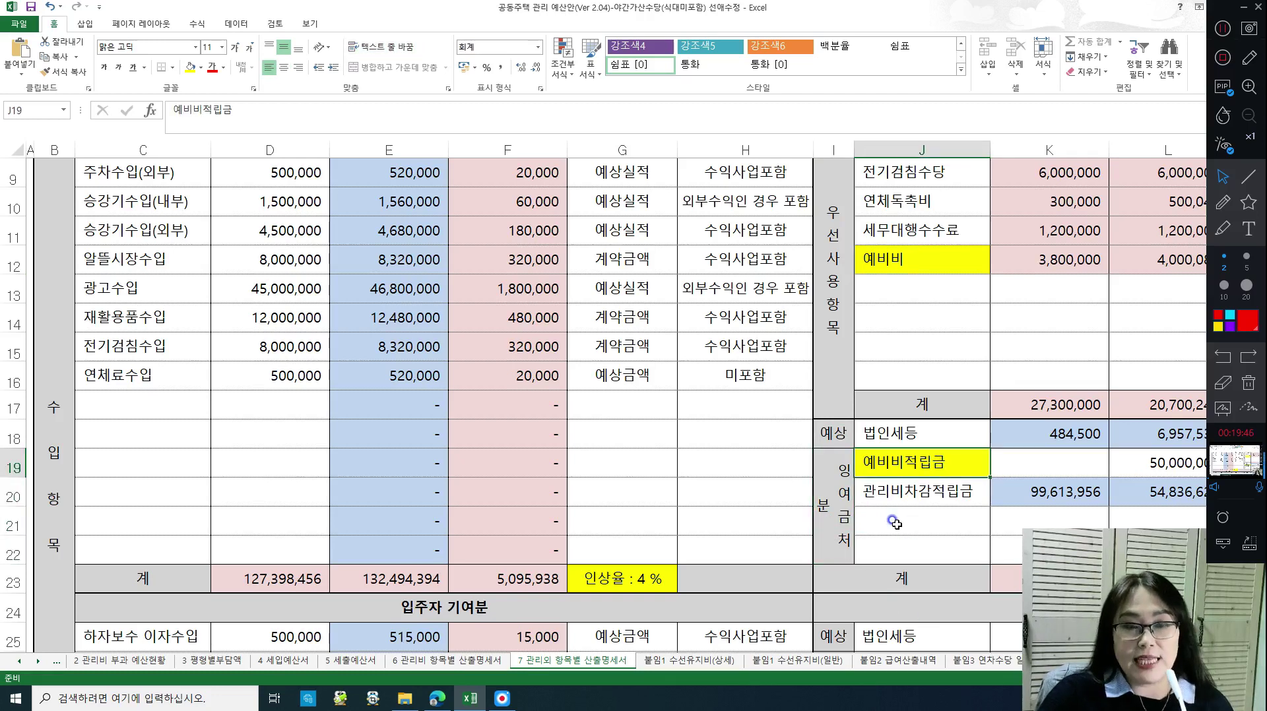
{"action": "left_click", "coordinate": [928, 267]}
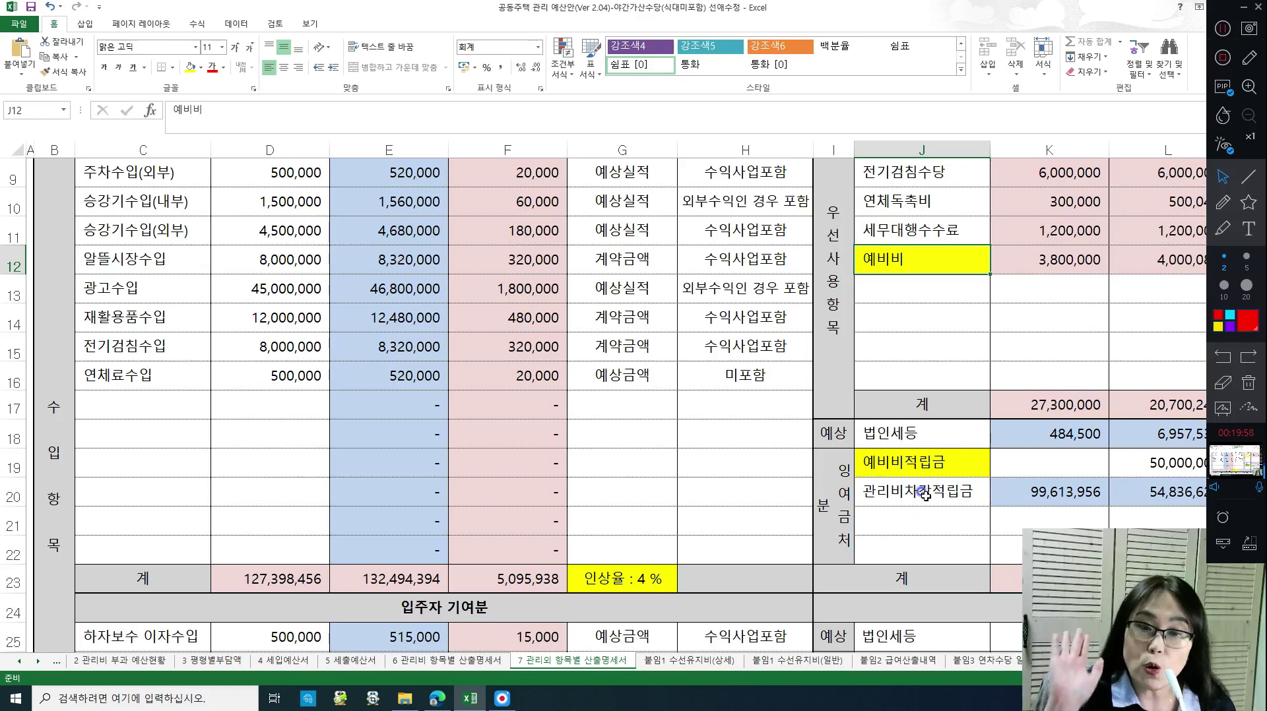
- Review the surplus disposal items 관리비차감적립금 in J20 and 장기수선충당금적립금 in J28
{"action": "scroll", "coordinate": [924, 495], "scroll_direction": "up", "scroll_amount": 1}
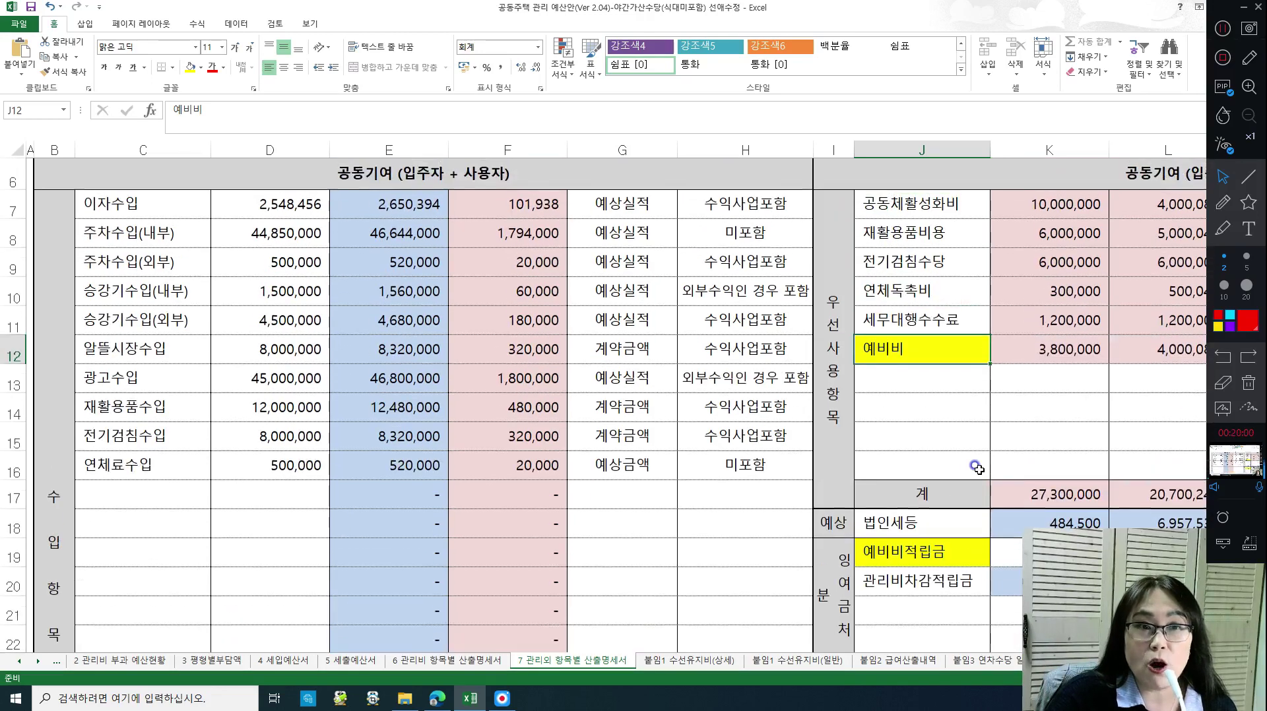
{"action": "scroll", "coordinate": [921, 489], "scroll_direction": "down", "scroll_amount": 1}
{"action": "left_click", "coordinate": [920, 489]}
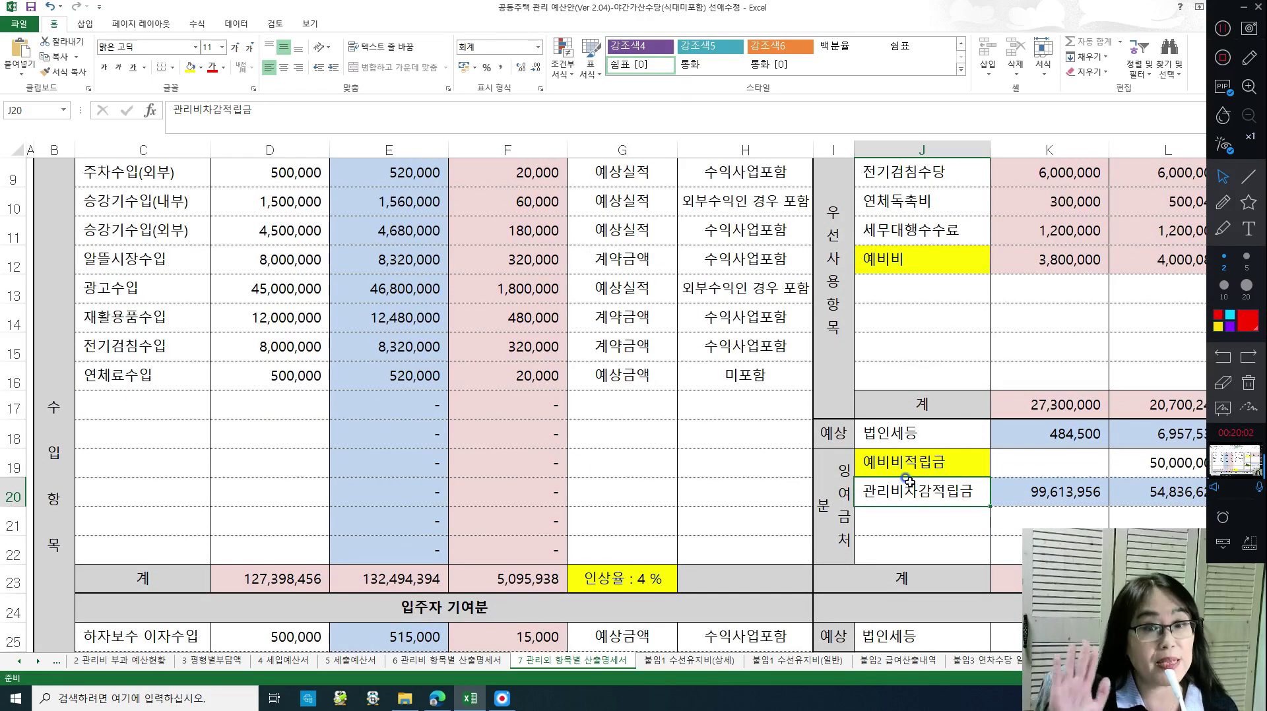
{"action": "scroll", "coordinate": [909, 479], "scroll_direction": "down", "scroll_amount": 3}
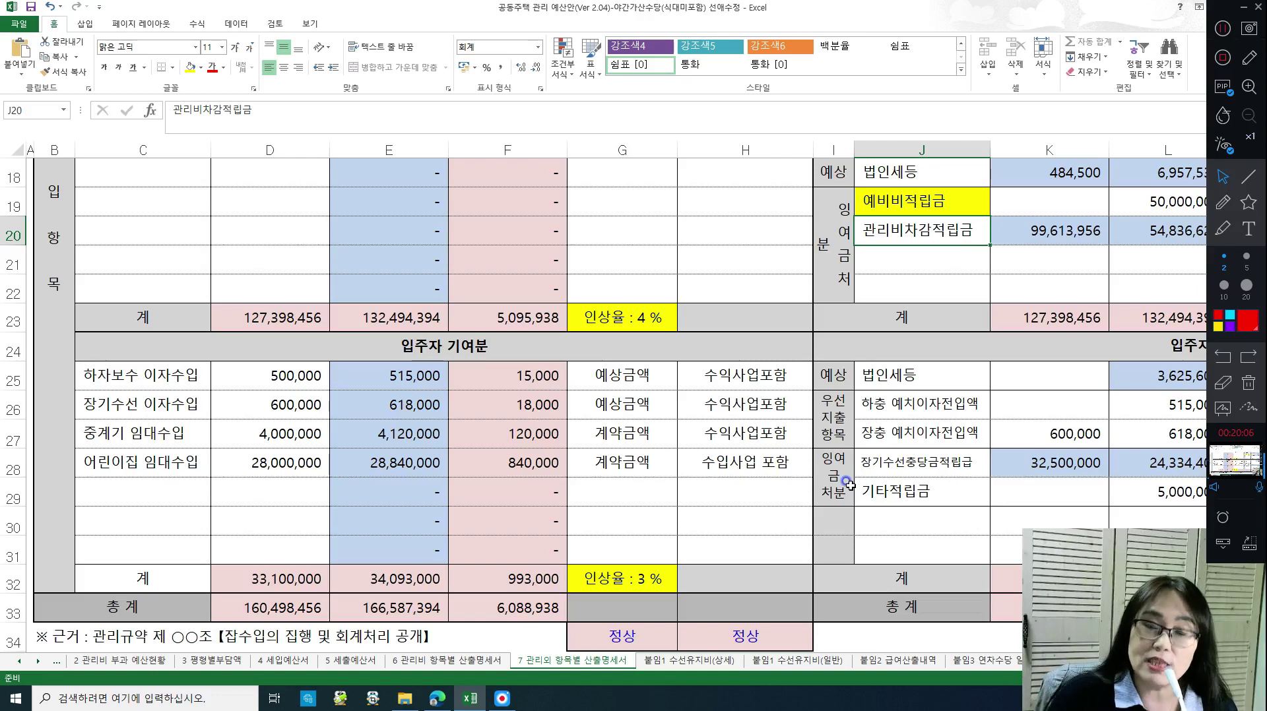
{"action": "left_click", "coordinate": [922, 462]}
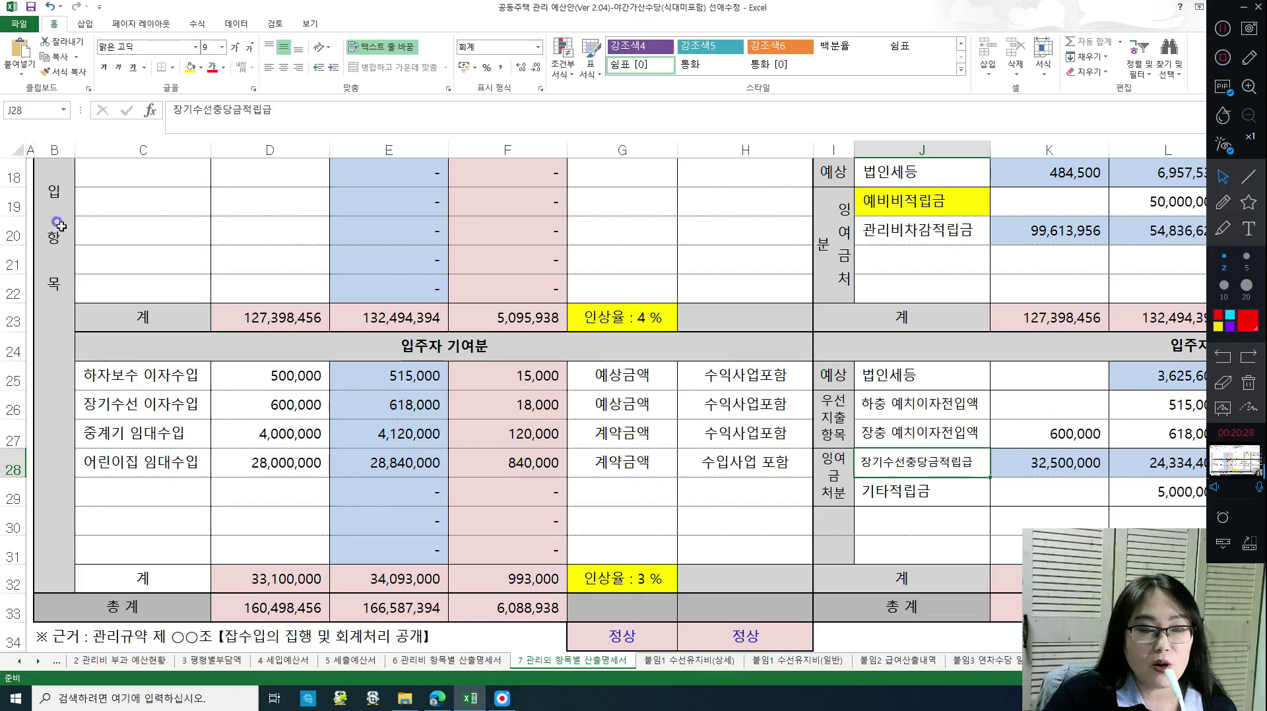
{"action": "scroll", "coordinate": [757, 502], "scroll_direction": "up", "scroll_amount": 3}
{"action": "scroll", "coordinate": [612, 556], "scroll_direction": "up", "scroll_amount": 2}
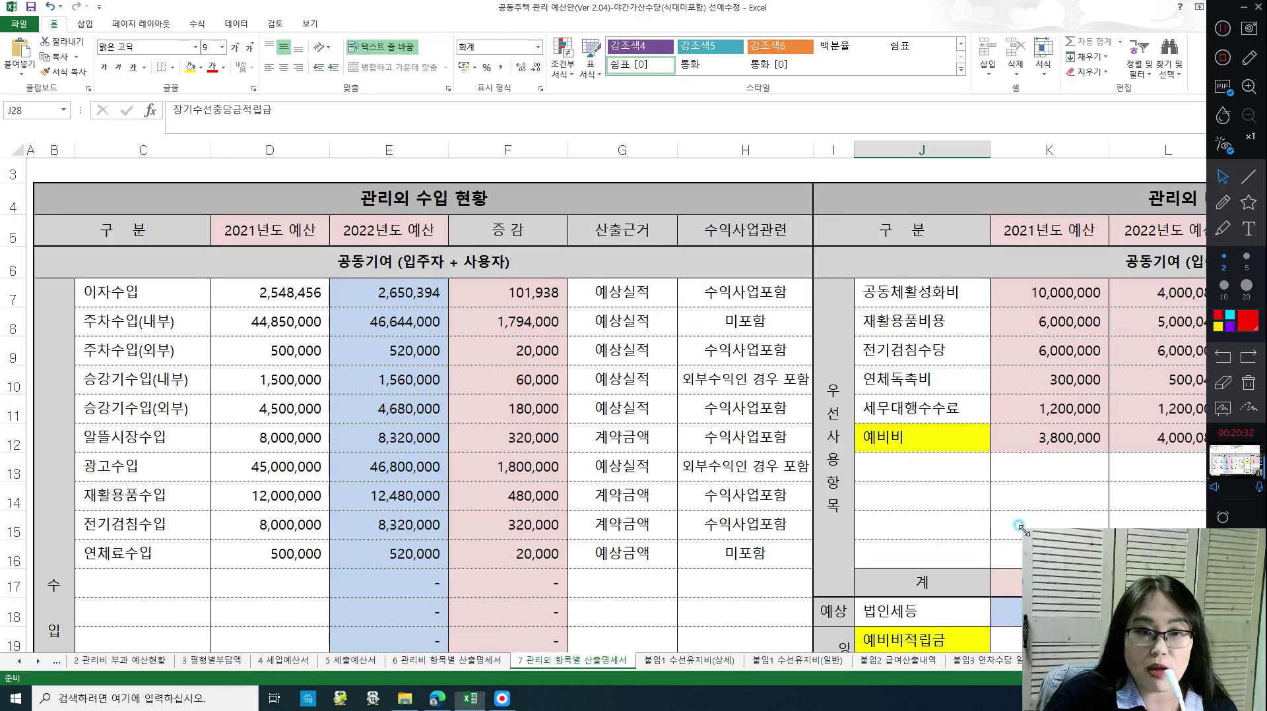
{"action": "left_click_drag", "start_coordinate": [1019, 525], "coordinate": [1083, 574]}
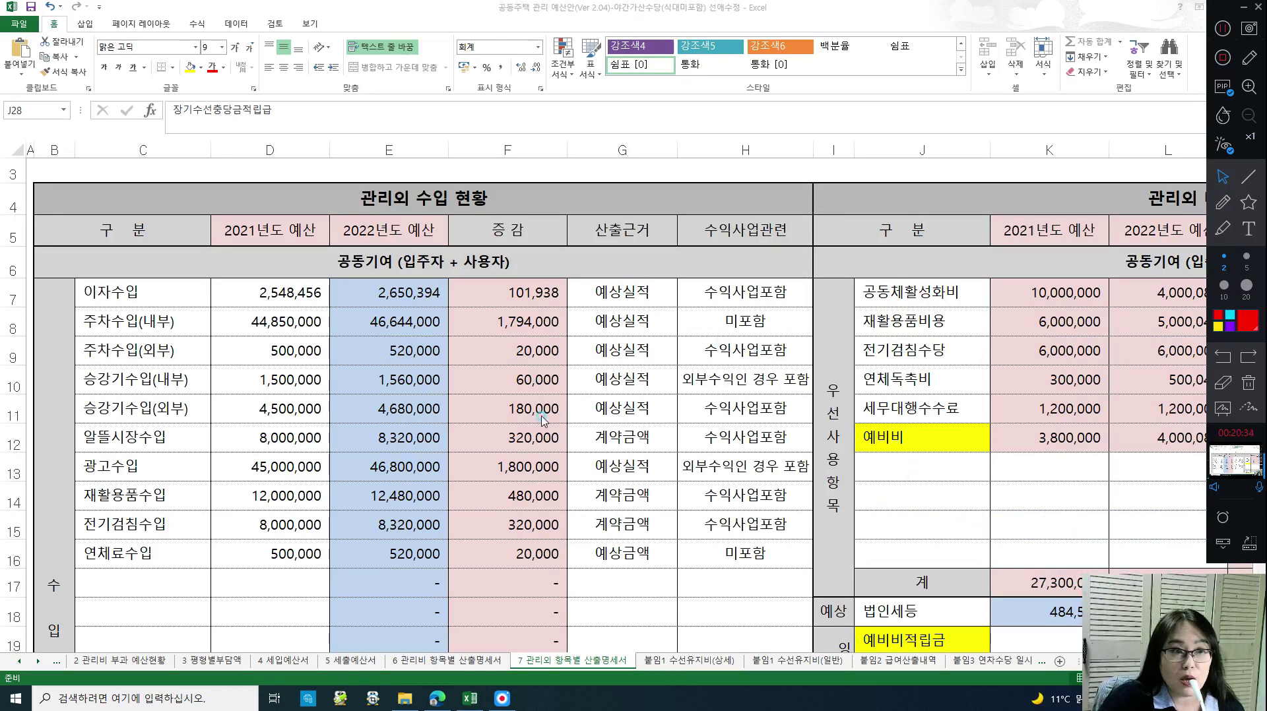
{"action": "scroll", "coordinate": [729, 420], "scroll_direction": "down", "scroll_amount": 2}
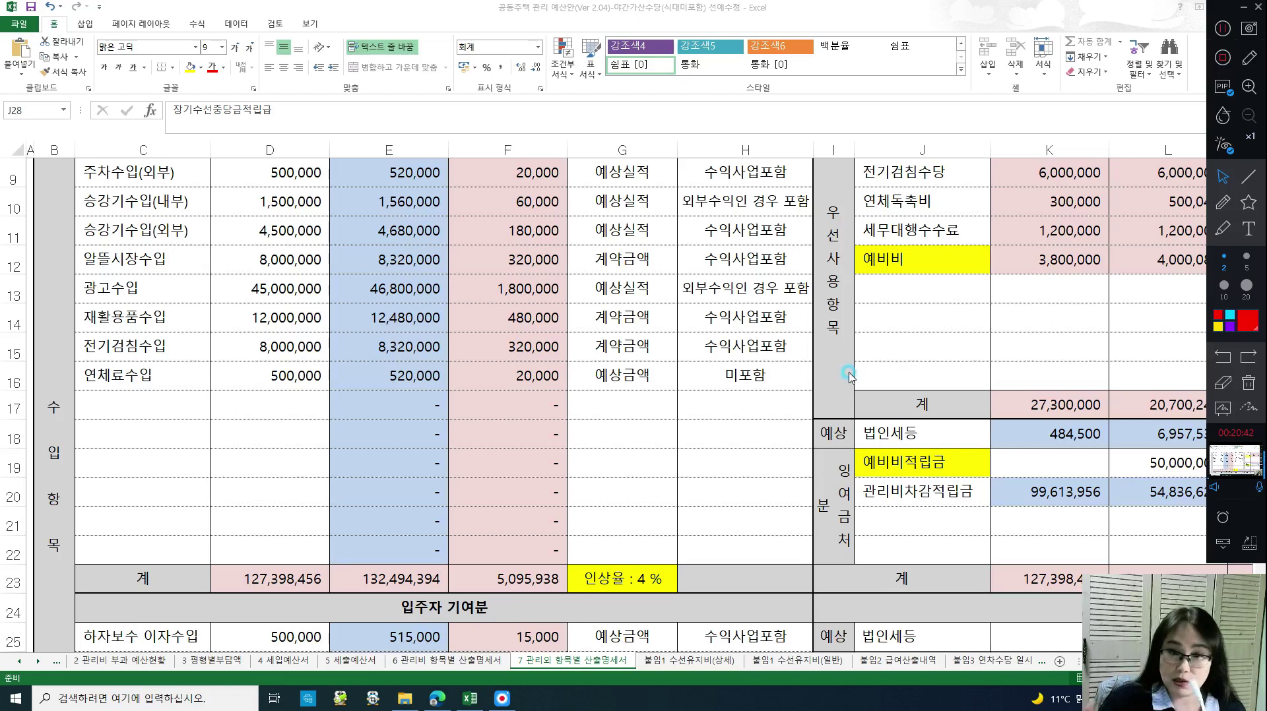
{"action": "left_click", "coordinate": [347, 429]}
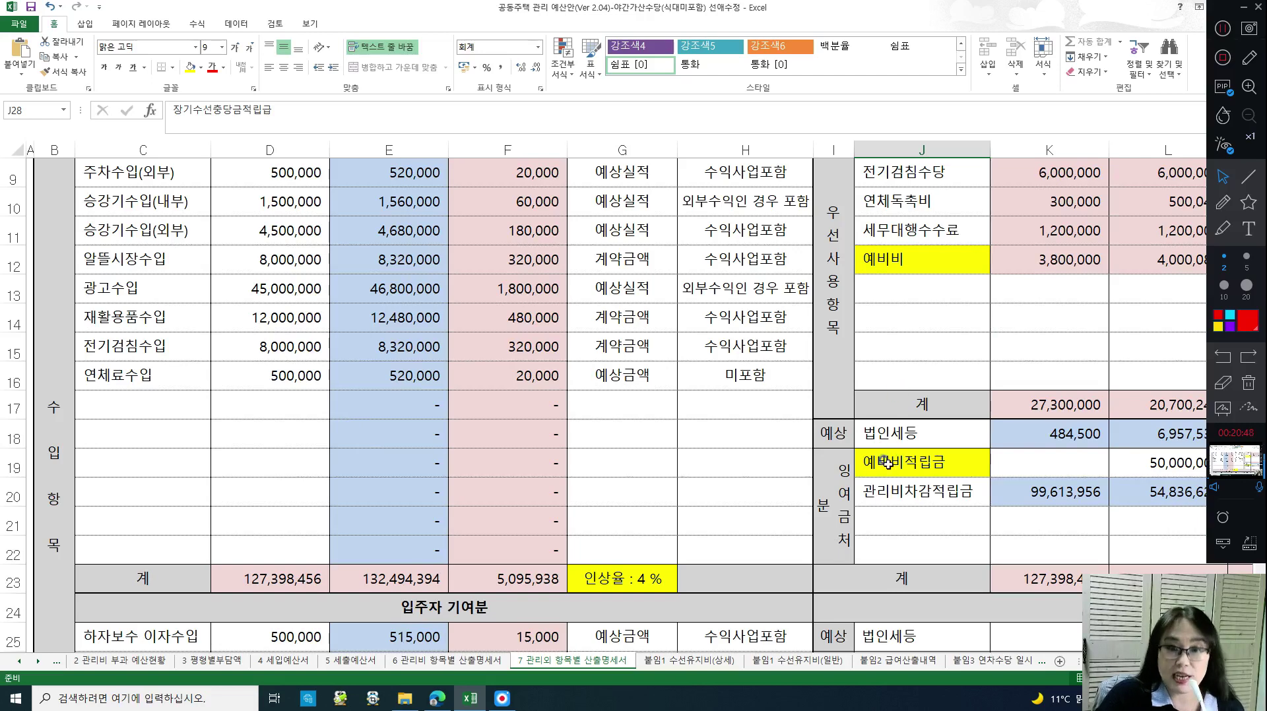
- Review the corporate tax tables, and the 우선지출항목 and 잉여금처분 groups of the 입주자 기여분 expenses in I26:J29
{"action": "scroll", "coordinate": [838, 421], "scroll_direction": "down", "scroll_amount": 10}
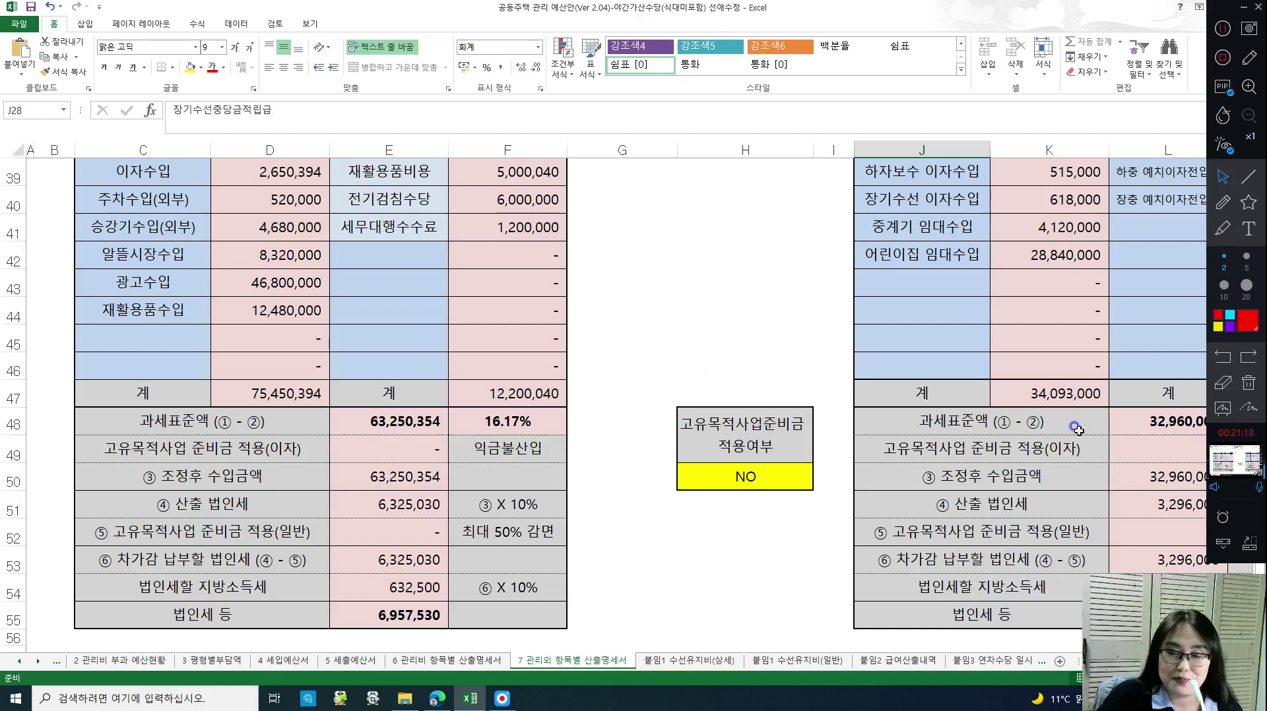
{"action": "scroll", "coordinate": [764, 420], "scroll_direction": "up", "scroll_amount": 2}
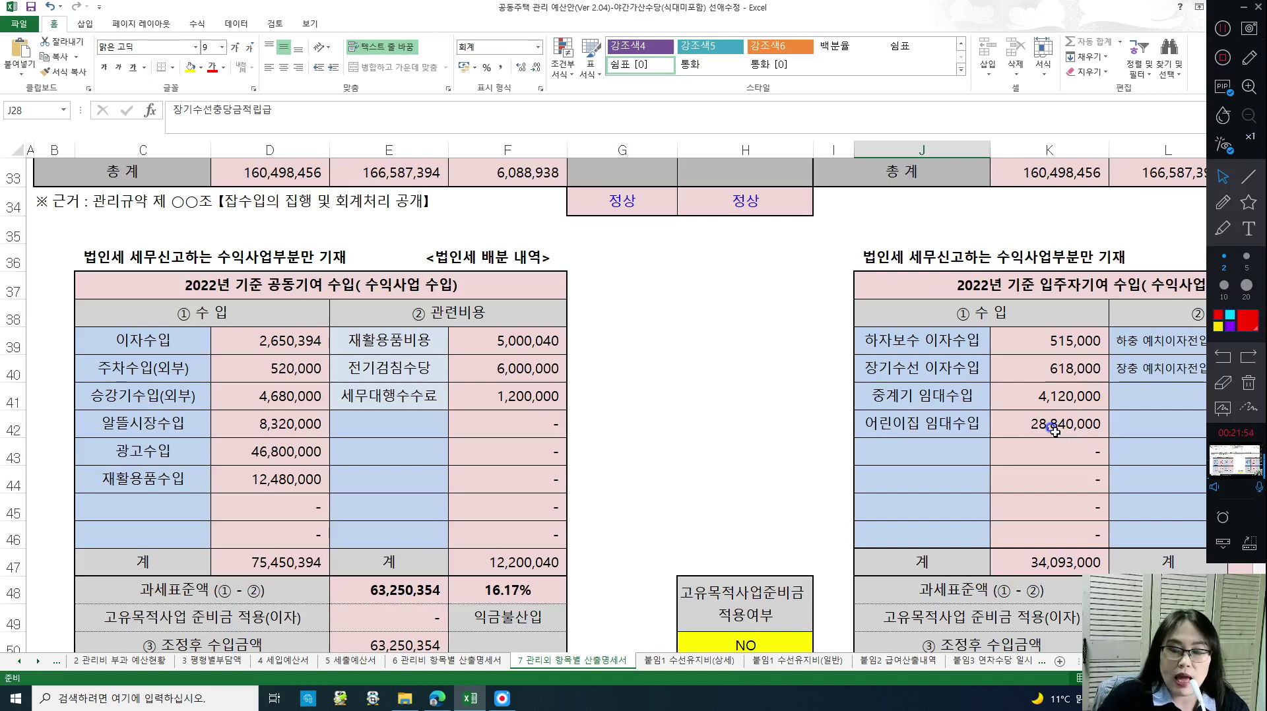
{"action": "scroll", "coordinate": [1054, 430], "scroll_direction": "up", "scroll_amount": 5}
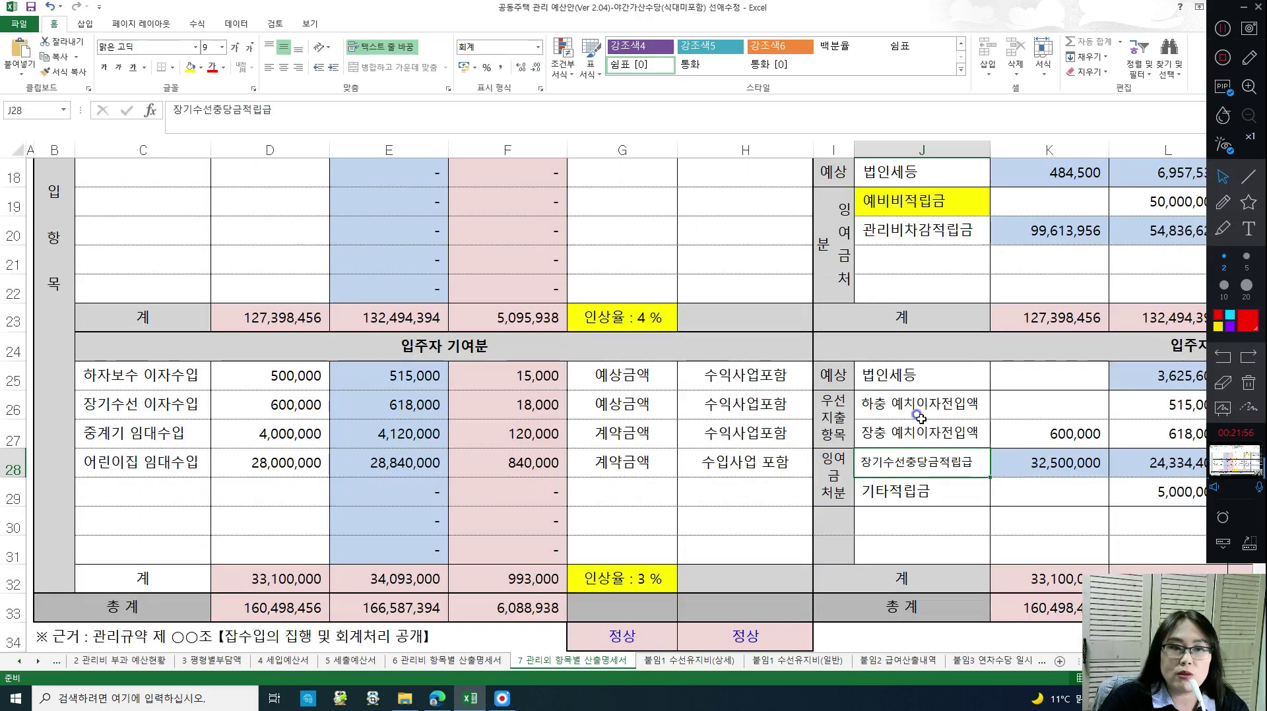
{"action": "left_click", "coordinate": [920, 416]}
{"action": "left_click", "coordinate": [882, 470]}
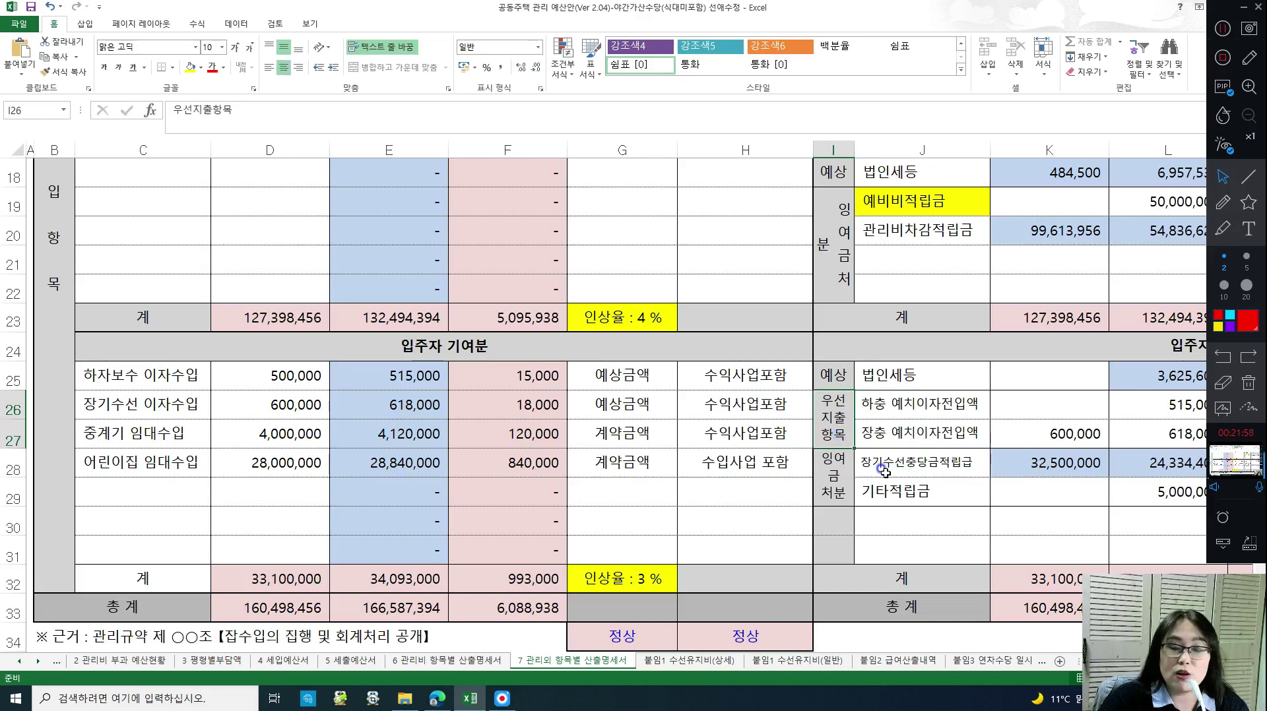
{"action": "left_click", "coordinate": [872, 495]}
{"action": "left_click", "coordinate": [848, 494]}
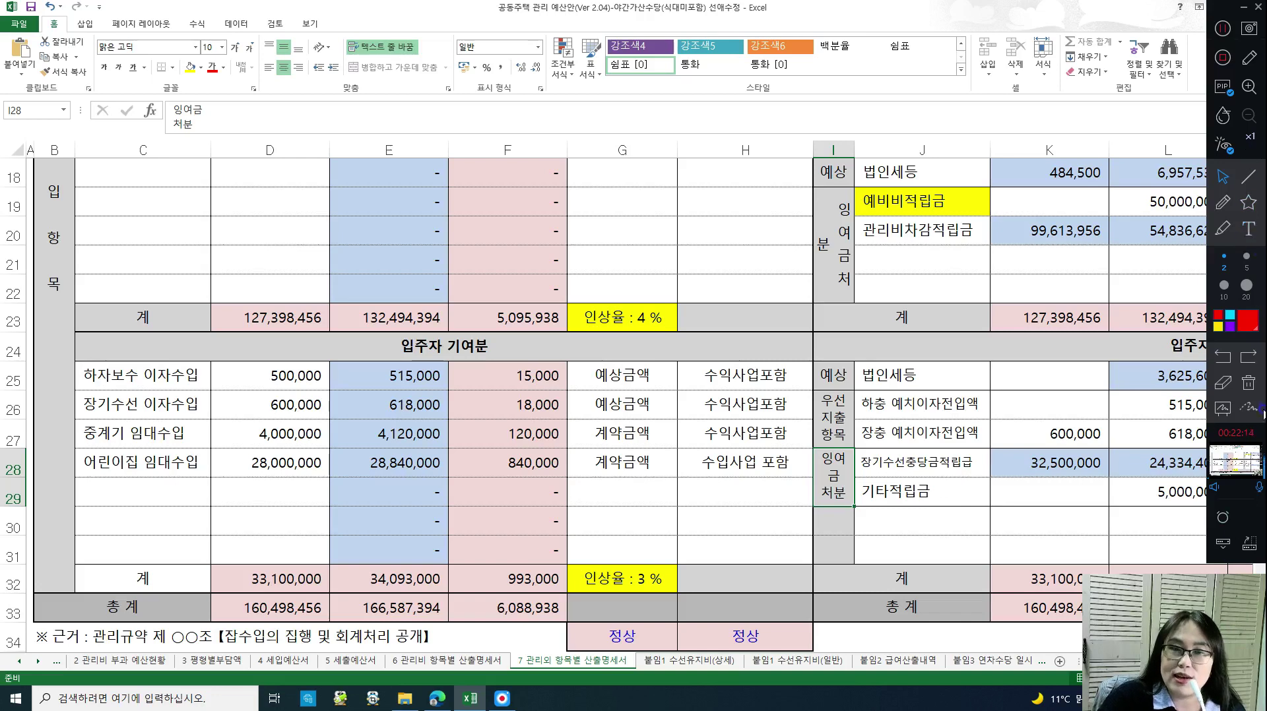
{"action": "left_click", "coordinate": [1222, 89]}
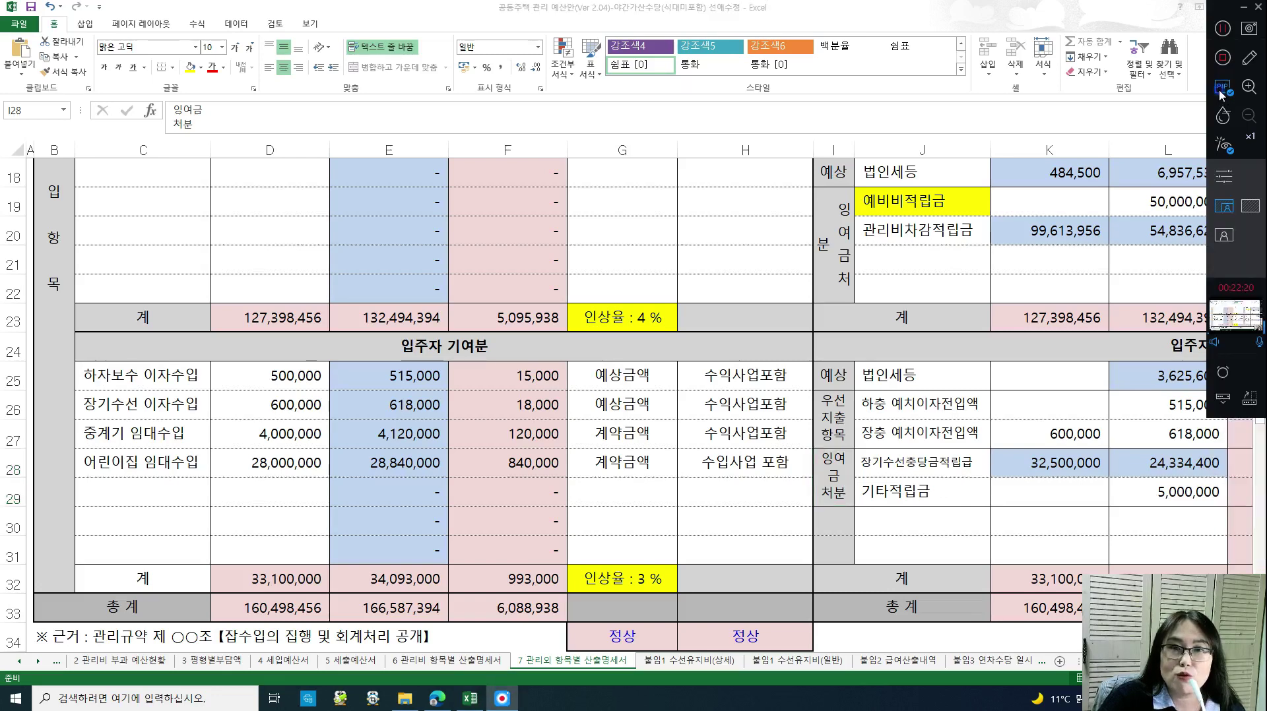
{"action": "left_click", "coordinate": [1223, 236]}
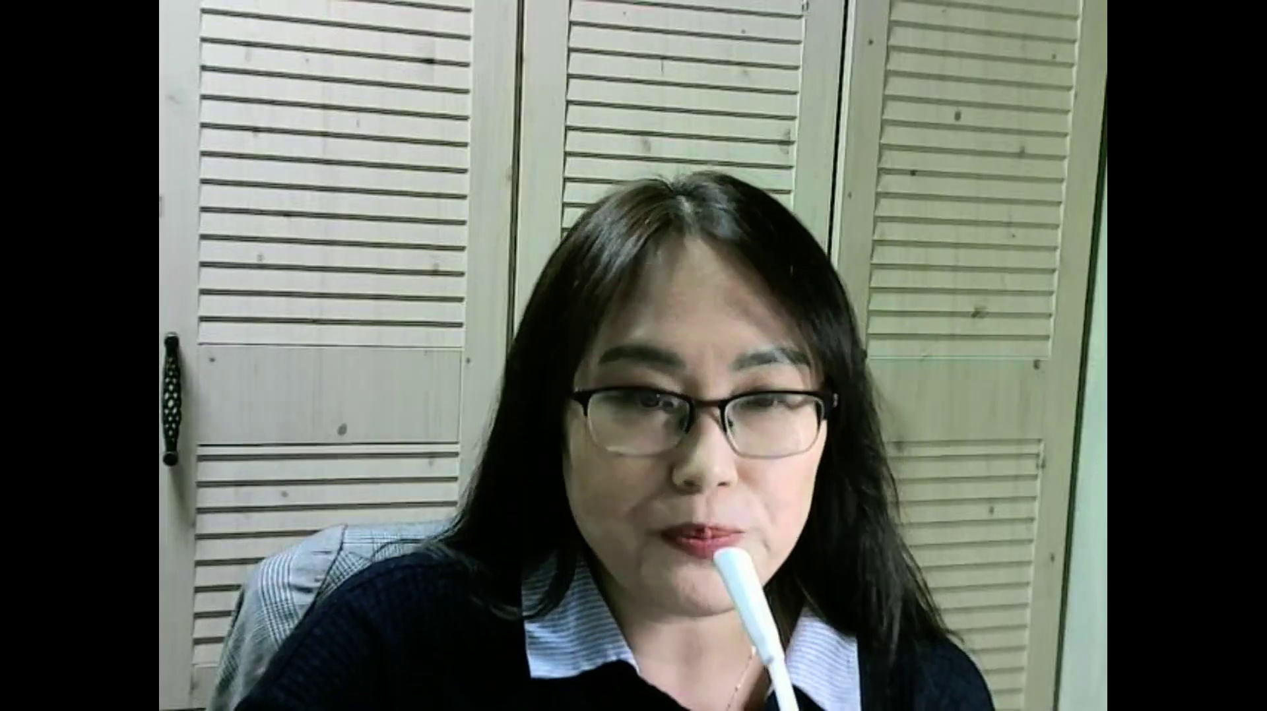